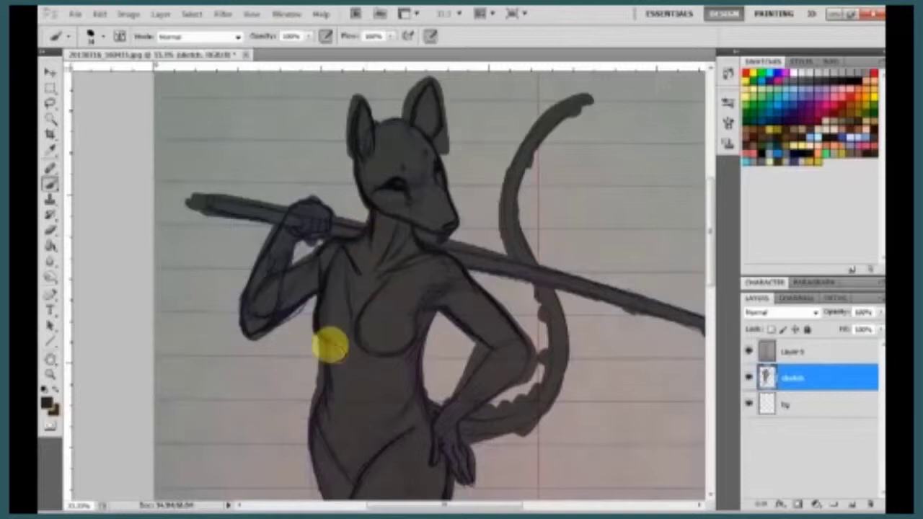
Darken the sketch outlines from knee down to foot and from shoulder to elbow.
{"action": "scroll", "coordinate": [425, 217], "scroll_direction": "down", "scroll_amount": 3}
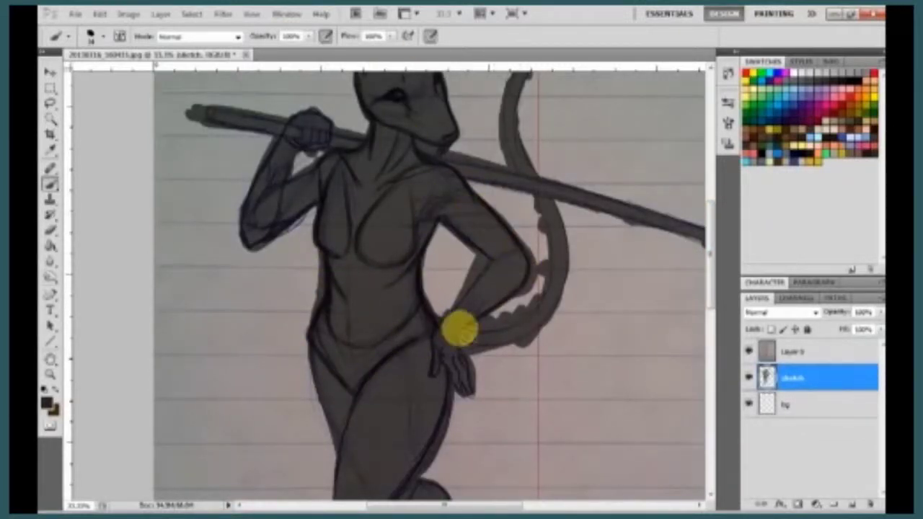
{"action": "left_click_drag", "start_coordinate": [448, 370], "coordinate": [422, 237]}
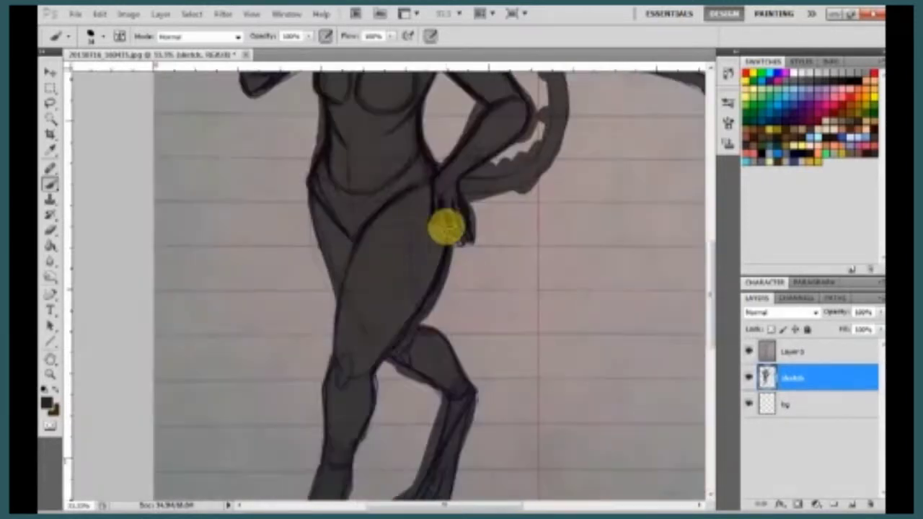
{"action": "left_click_drag", "start_coordinate": [329, 367], "coordinate": [371, 260]}
{"action": "mouse_move", "coordinate": [352, 324]}
{"action": "left_mouse_down"}
{"action": "mouse_move", "coordinate": [319, 329]}
{"action": "mouse_move", "coordinate": [278, 454]}
{"action": "left_mouse_up"}
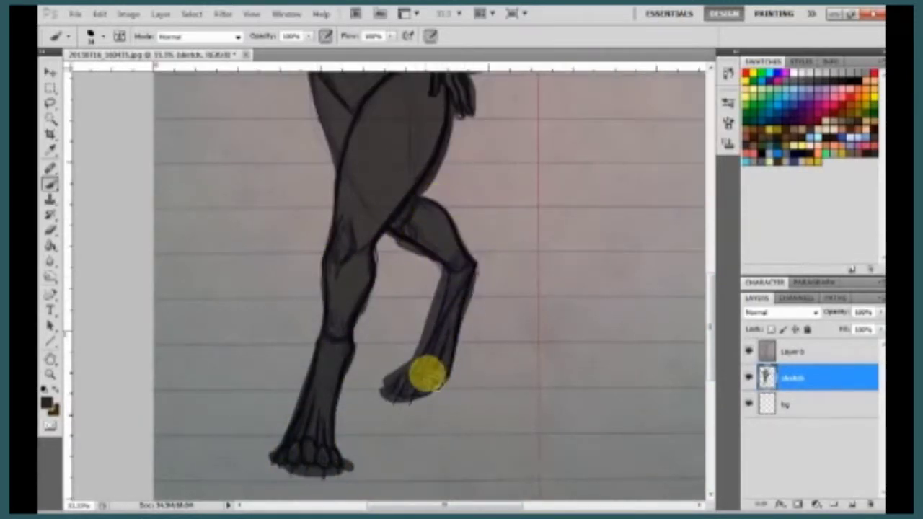
{"action": "scroll", "coordinate": [321, 333], "scroll_direction": "up", "scroll_amount": 5}
{"action": "left_click_drag", "start_coordinate": [315, 171], "coordinate": [267, 239]}
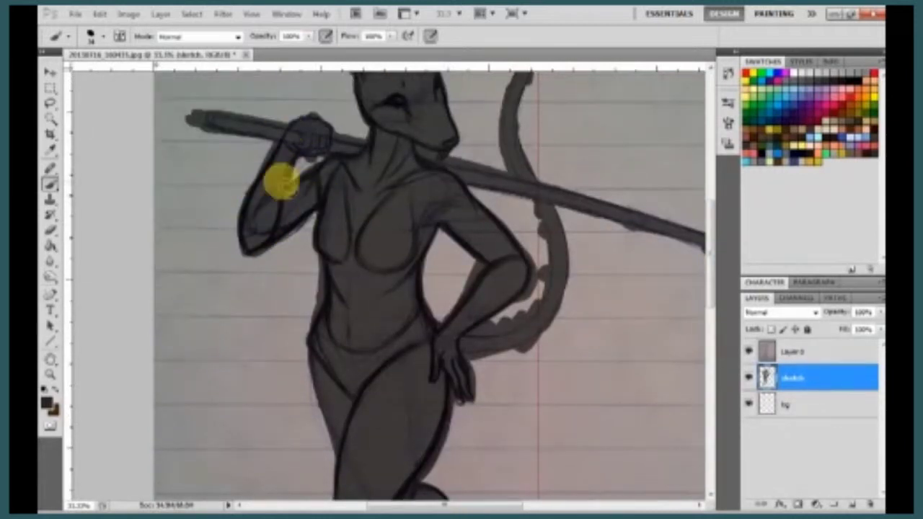
Hide the lined paper texture layer and select the bg layer.
{"action": "scroll", "coordinate": [437, 387], "scroll_direction": "right", "scroll_amount": 3}
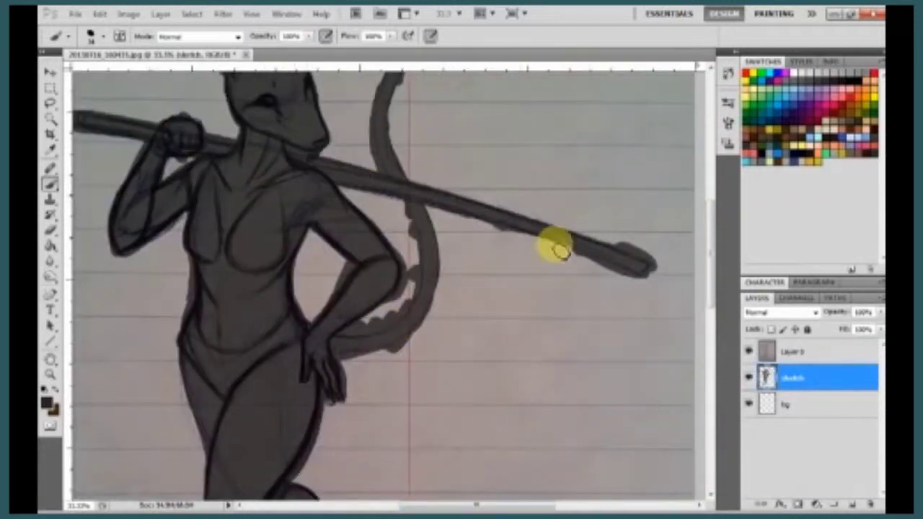
{"action": "scroll", "coordinate": [401, 195], "scroll_direction": "down", "scroll_amount": 1}
{"action": "scroll", "coordinate": [264, 241], "scroll_direction": "down", "scroll_amount": 1}
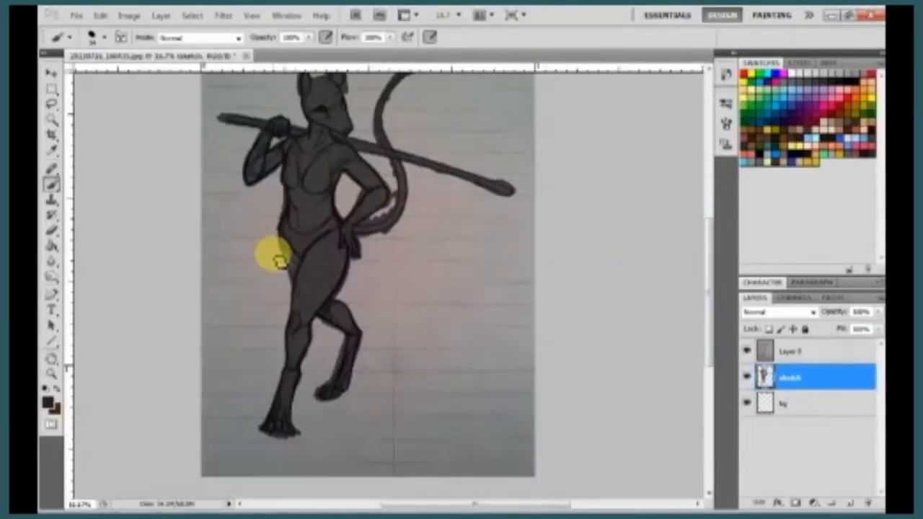
{"action": "scroll", "coordinate": [264, 241], "scroll_direction": "down", "scroll_amount": 1}
{"action": "left_click", "coordinate": [748, 351]}
{"action": "left_click", "coordinate": [822, 403]}
Fill the bg layer with olive-yellow using the Paint Bucket.
{"action": "key", "text": "g"}
{"action": "left_click", "coordinate": [303, 301]}
{"action": "left_click", "coordinate": [504, 402]}
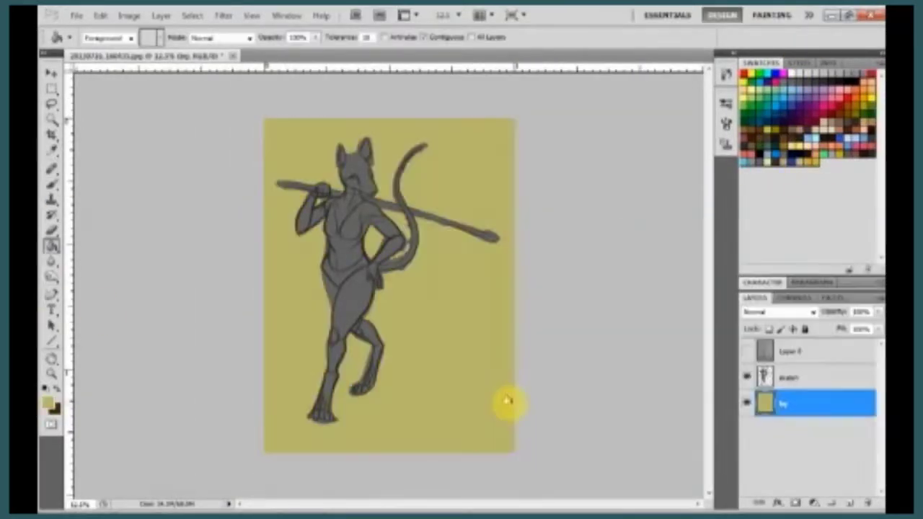
{"action": "scroll", "coordinate": [303, 288], "scroll_direction": "up", "scroll_amount": 1}
Switch to the Brush on the sketch layer and hide the lined paper layer.
{"action": "key", "text": "b"}
{"action": "key", "text": "alt+bracketright"}
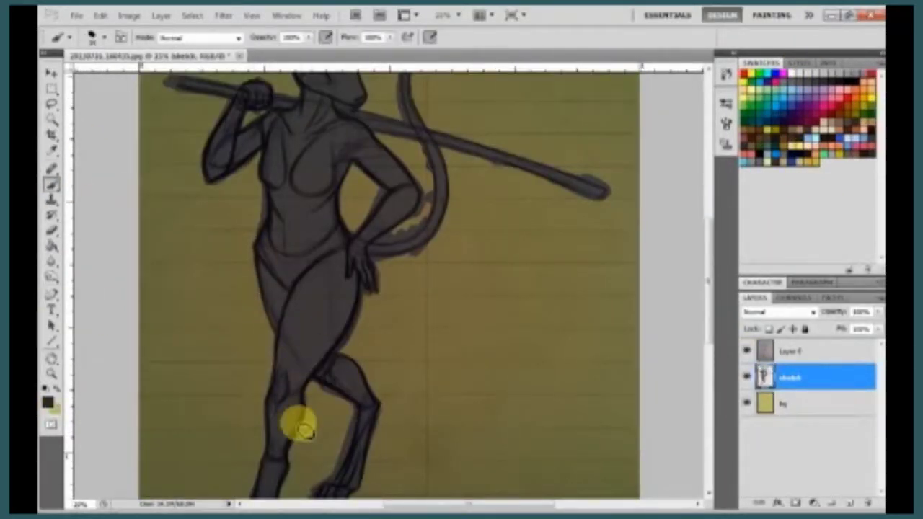
{"action": "scroll", "coordinate": [298, 422], "scroll_direction": "up", "scroll_amount": 1}
{"action": "left_click", "coordinate": [747, 351]}
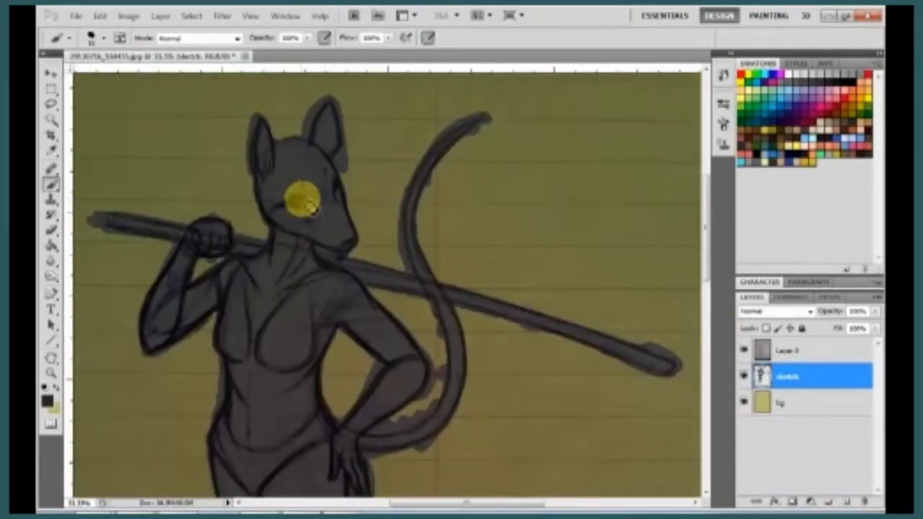
Sketch a closed eye on the face and a small rayed sun.
{"action": "mouse_move", "coordinate": [303, 200]}
{"action": "left_mouse_down"}
{"action": "mouse_move", "coordinate": [346, 189]}
{"action": "mouse_move", "coordinate": [268, 189]}
{"action": "mouse_move", "coordinate": [320, 240]}
{"action": "left_mouse_up"}
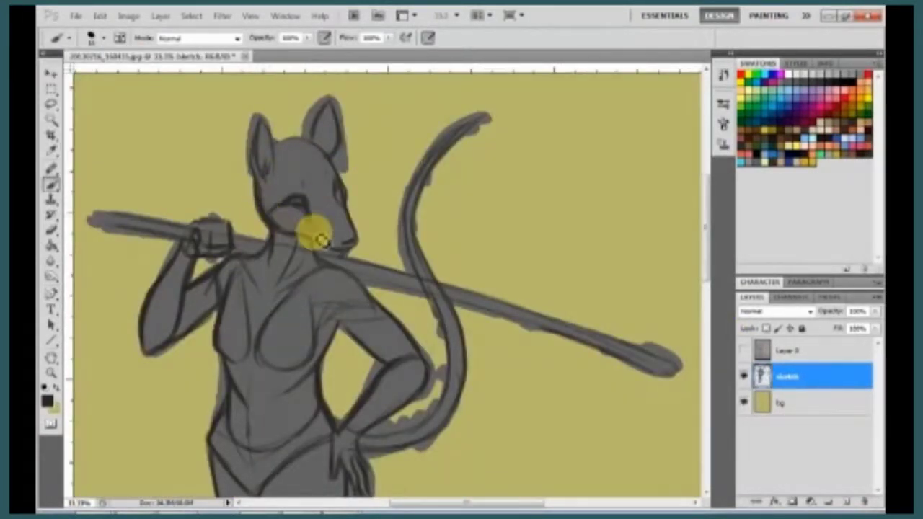
{"action": "scroll", "coordinate": [328, 180], "scroll_direction": "down", "scroll_amount": 1}
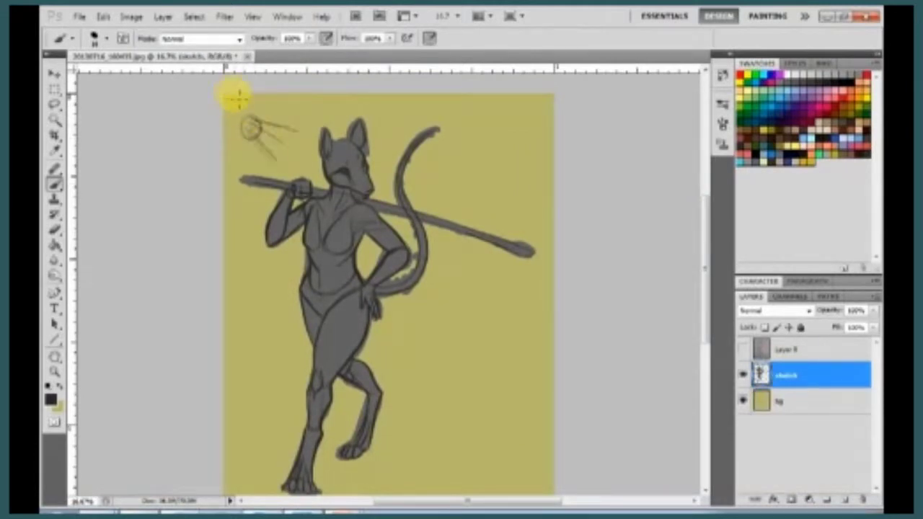
{"action": "scroll", "coordinate": [367, 252], "scroll_direction": "up", "scroll_amount": 1}
{"action": "scroll", "coordinate": [418, 165], "scroll_direction": "up", "scroll_amount": 1}
{"action": "scroll", "coordinate": [385, 274], "scroll_direction": "down", "scroll_amount": 1}
{"action": "scroll", "coordinate": [696, 334], "scroll_direction": "down", "scroll_amount": 1}
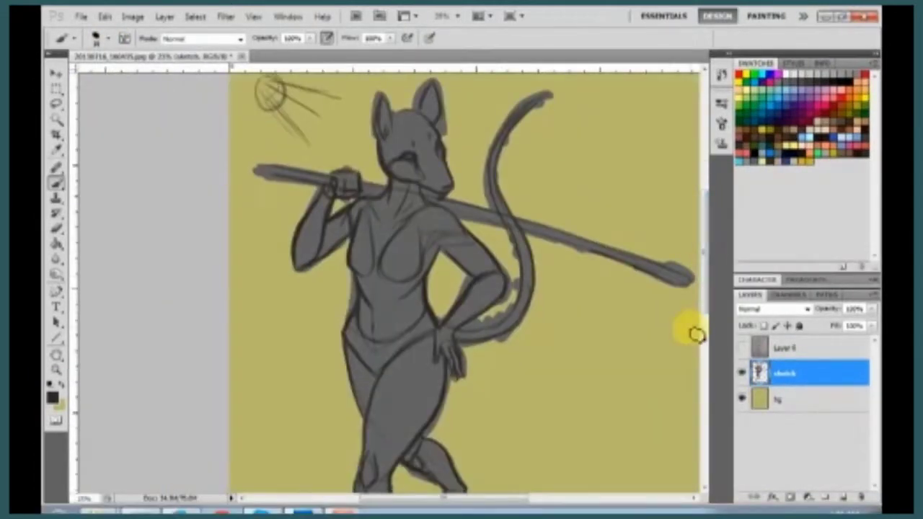
{"action": "scroll", "coordinate": [697, 267], "scroll_direction": "down", "scroll_amount": 1}
Set the foreground colour to a pale beige and return to the Brush.
{"action": "key", "text": "Return"}
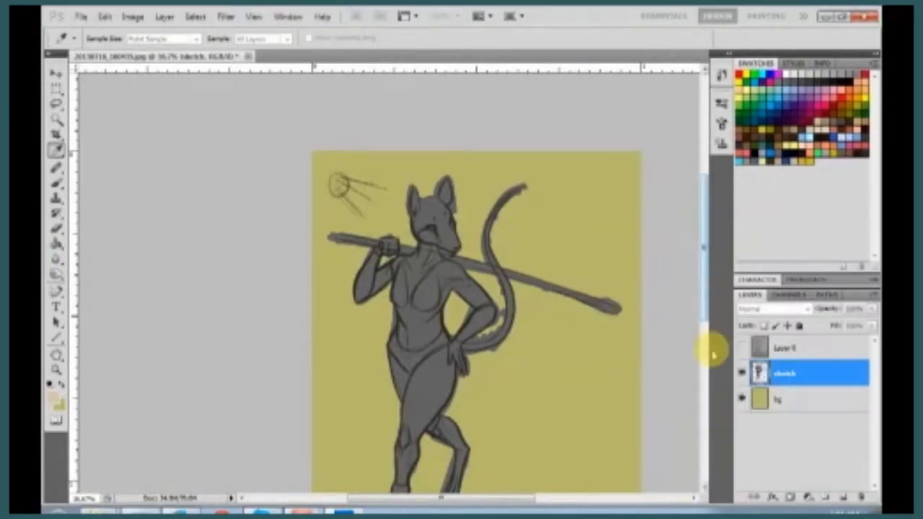
{"action": "left_click", "coordinate": [354, 243]}
{"action": "left_click", "coordinate": [367, 207]}
{"action": "key", "text": "Return"}
{"action": "key", "text": "b"}
{"action": "scroll", "coordinate": [311, 288], "scroll_direction": "up", "scroll_amount": 2}
Duplicate the sketch layer, paint the hip and thigh light grey, and select 'sketch copy'.
{"action": "scroll", "coordinate": [311, 288], "scroll_direction": "up", "scroll_amount": 1}
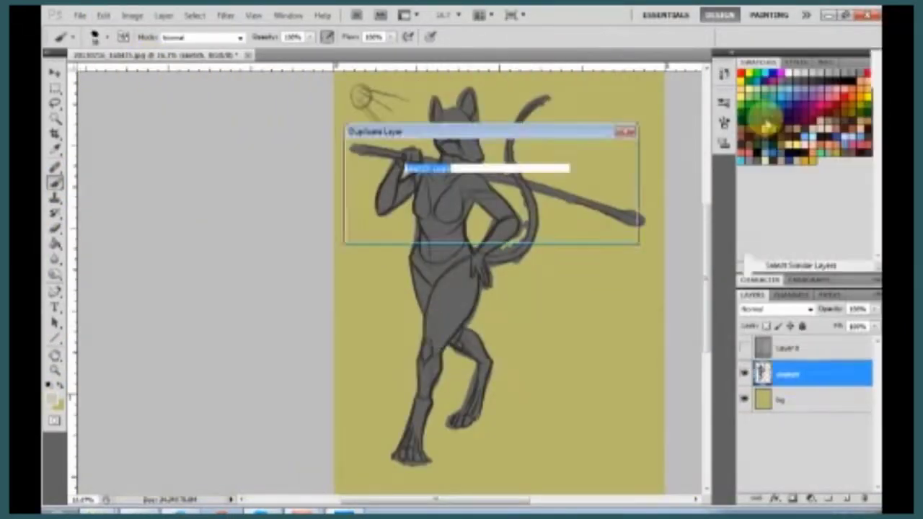
{"action": "key", "text": "Return"}
{"action": "left_click_drag", "start_coordinate": [548, 238], "coordinate": [542, 314]}
{"action": "mouse_move", "coordinate": [557, 270]}
{"action": "left_mouse_down"}
{"action": "mouse_move", "coordinate": [519, 350]}
{"action": "mouse_move", "coordinate": [464, 401]}
{"action": "mouse_move", "coordinate": [490, 339]}
{"action": "left_mouse_up"}
{"action": "key", "text": "alt+shift+m"}
{"action": "key", "text": "alt+["}
{"action": "left_click_drag", "start_coordinate": [497, 274], "coordinate": [504, 361]}
{"action": "scroll", "coordinate": [505, 303], "scroll_direction": "down", "scroll_amount": 3}
{"action": "left_click", "coordinate": [326, 36]}
Brush more light grey shading over the torso and legs.
{"action": "left_click_drag", "start_coordinate": [562, 177], "coordinate": [546, 140]}
{"action": "scroll", "coordinate": [478, 253], "scroll_direction": "down", "scroll_amount": 2}
{"action": "mouse_move", "coordinate": [478, 252]}
{"action": "left_mouse_down"}
{"action": "mouse_move", "coordinate": [443, 310]}
{"action": "mouse_move", "coordinate": [457, 175]}
{"action": "mouse_move", "coordinate": [490, 212]}
{"action": "mouse_move", "coordinate": [542, 320]}
{"action": "left_mouse_up"}
{"action": "scroll", "coordinate": [515, 218], "scroll_direction": "up", "scroll_amount": 3}
{"action": "scroll", "coordinate": [441, 287], "scroll_direction": "up", "scroll_amount": 2}
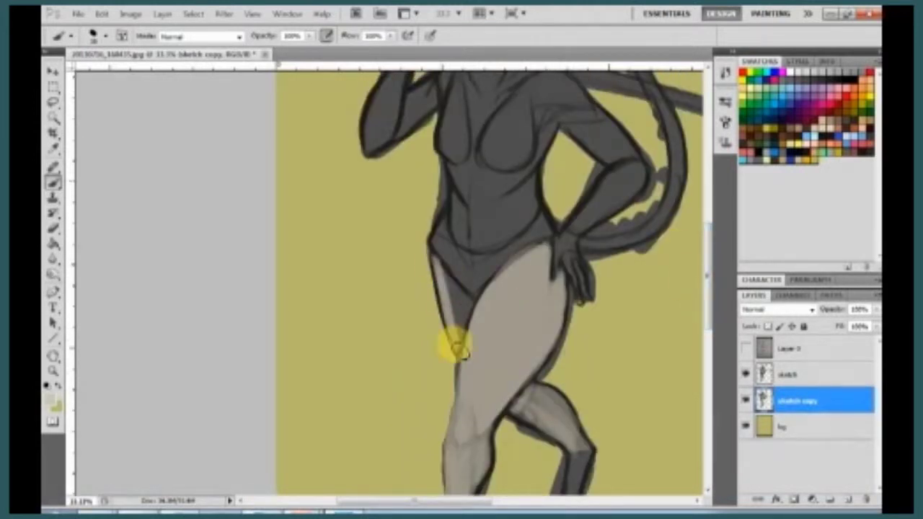
{"action": "scroll", "coordinate": [458, 299], "scroll_direction": "up", "scroll_amount": 3}
{"action": "mouse_move", "coordinate": [458, 300]}
{"action": "left_mouse_down"}
{"action": "mouse_move", "coordinate": [527, 212]}
{"action": "mouse_move", "coordinate": [454, 206]}
{"action": "mouse_move", "coordinate": [507, 258]}
{"action": "left_mouse_up"}
{"action": "scroll", "coordinate": [497, 213], "scroll_direction": "up", "scroll_amount": 1}
{"action": "scroll", "coordinate": [490, 227], "scroll_direction": "up", "scroll_amount": 2}
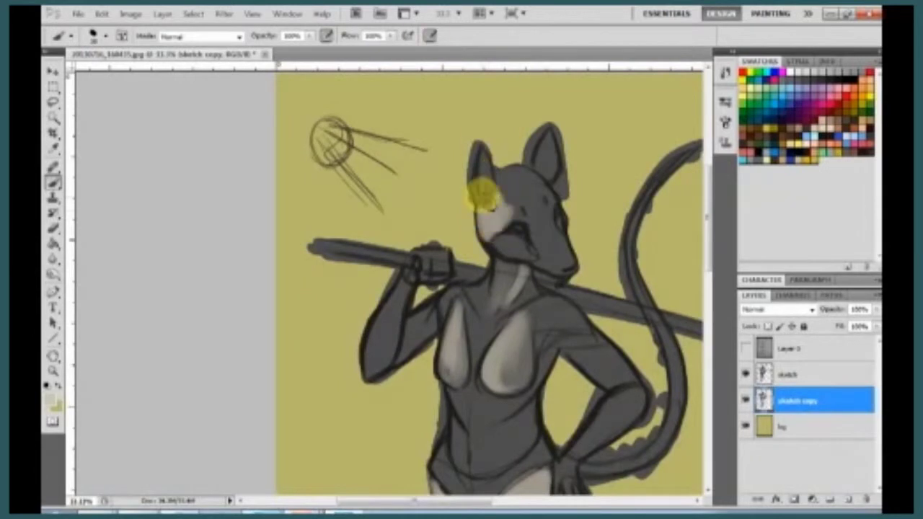
Cover the forehead between the ears and the face in light grey.
{"action": "left_click_drag", "start_coordinate": [505, 177], "coordinate": [523, 206]}
{"action": "mouse_move", "coordinate": [533, 245]}
{"action": "left_mouse_down"}
{"action": "mouse_move", "coordinate": [499, 197]}
{"action": "mouse_move", "coordinate": [498, 245]}
{"action": "left_mouse_up"}
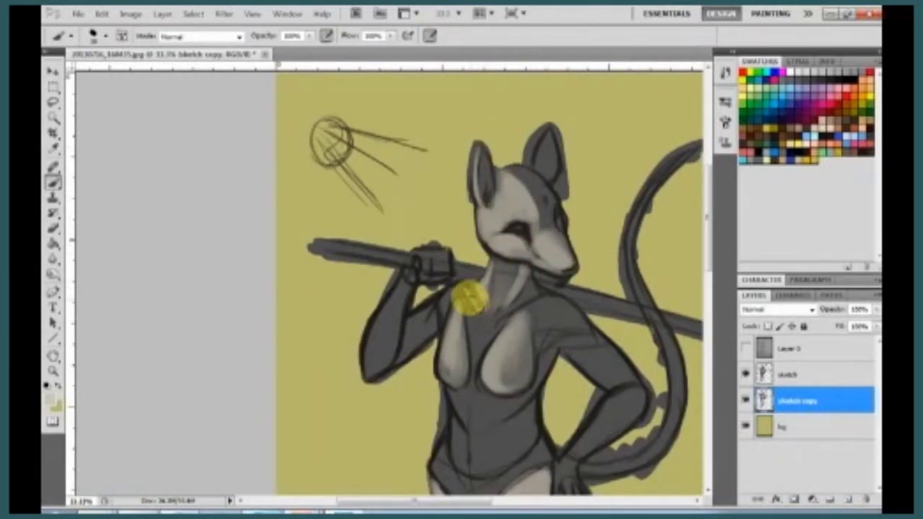
{"action": "scroll", "coordinate": [393, 267], "scroll_direction": "down", "scroll_amount": 1}
{"action": "left_click_drag", "start_coordinate": [375, 321], "coordinate": [541, 180]}
{"action": "scroll", "coordinate": [707, 263], "scroll_direction": "down", "scroll_amount": 1}
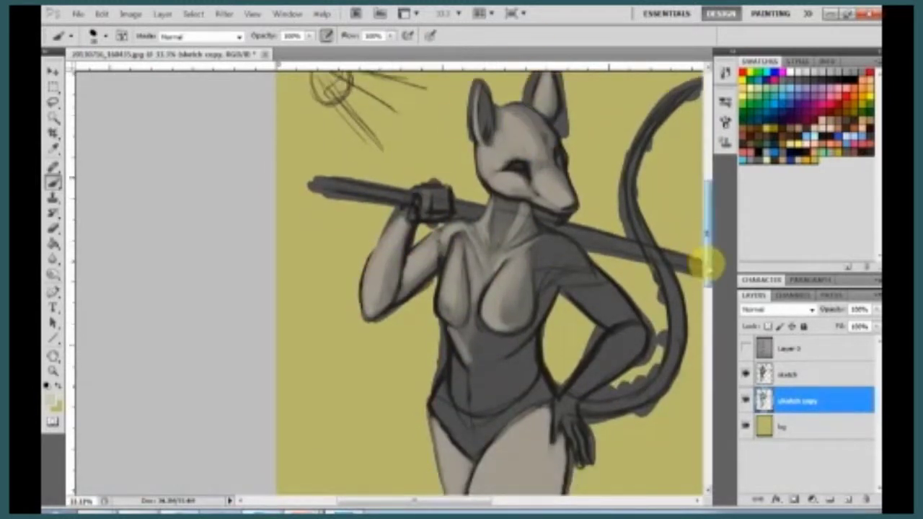
{"action": "left_click_drag", "start_coordinate": [570, 258], "coordinate": [556, 232]}
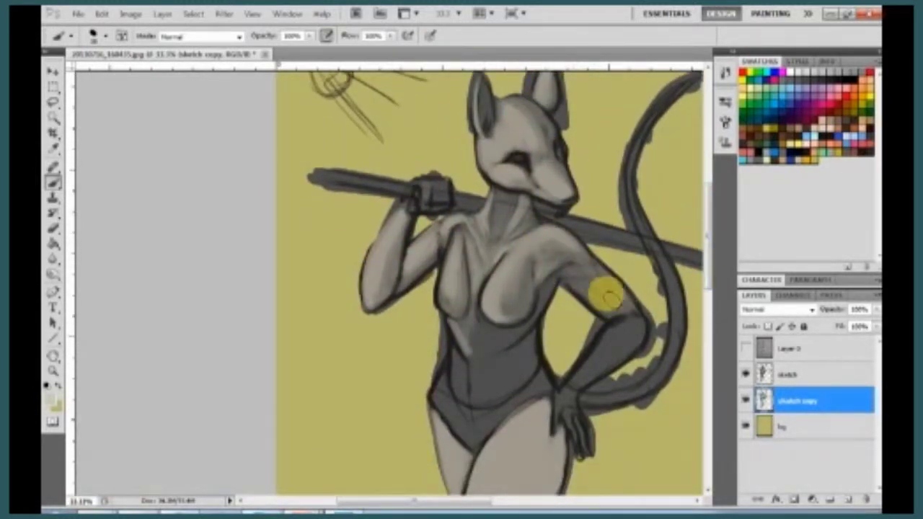
Shade the leotard crotch, belly and thigh from knee to hip in darker grey.
{"action": "key", "text": "ctrl+minus"}
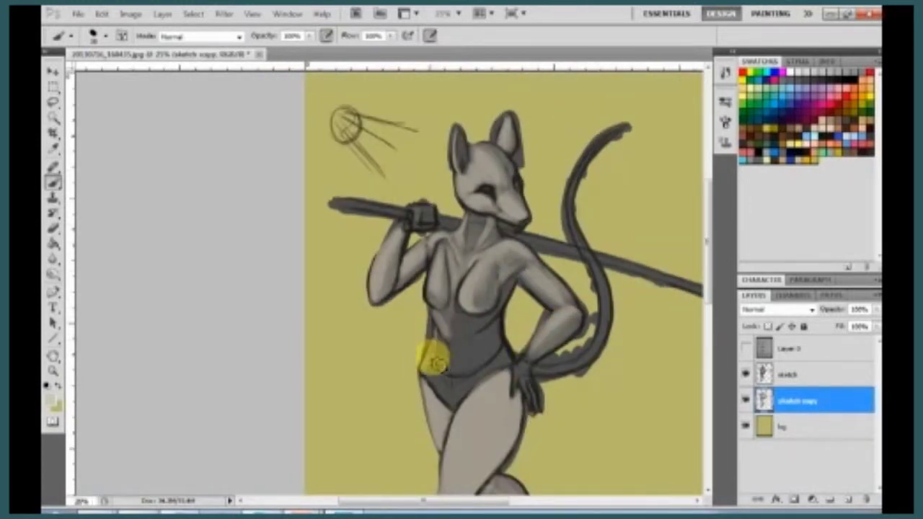
{"action": "left_click_drag", "start_coordinate": [431, 376], "coordinate": [488, 308]}
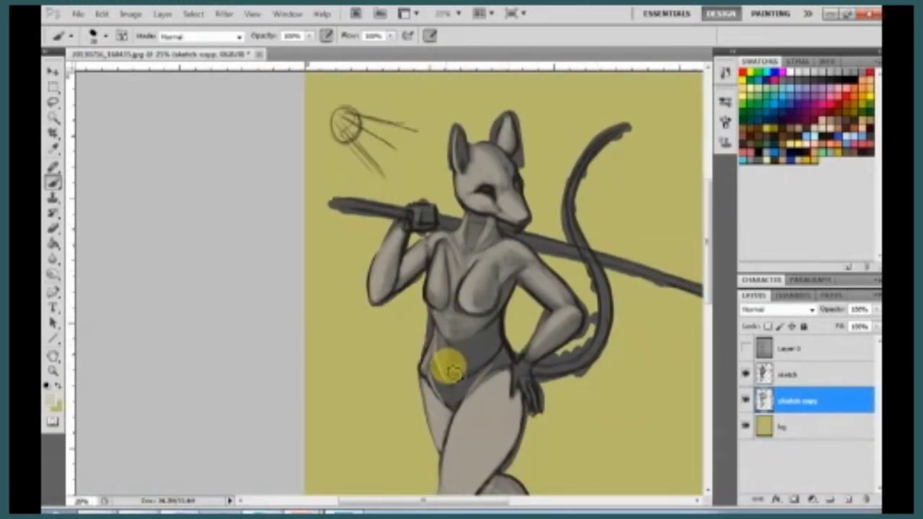
{"action": "mouse_move", "coordinate": [429, 377]}
{"action": "left_mouse_down"}
{"action": "mouse_move", "coordinate": [495, 346]}
{"action": "mouse_move", "coordinate": [480, 329]}
{"action": "mouse_move", "coordinate": [452, 358]}
{"action": "left_mouse_up"}
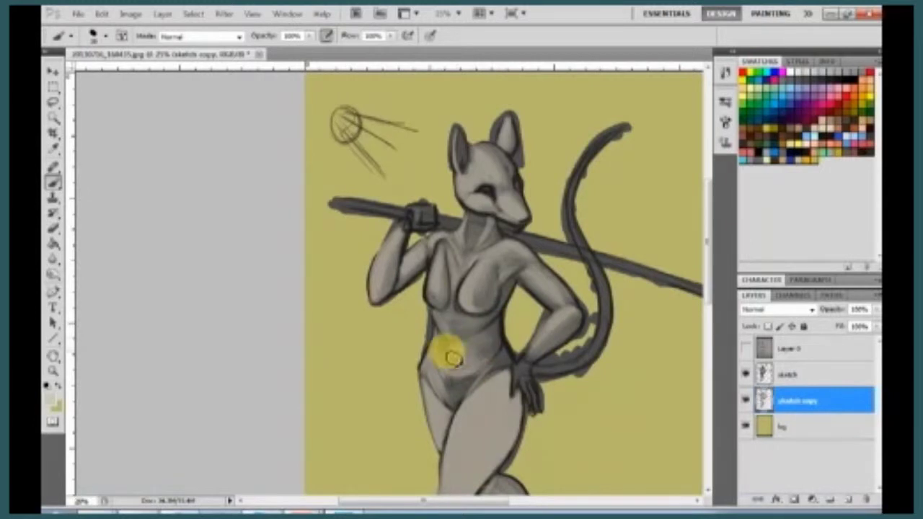
{"action": "scroll", "coordinate": [577, 310], "scroll_direction": "down", "scroll_amount": 5}
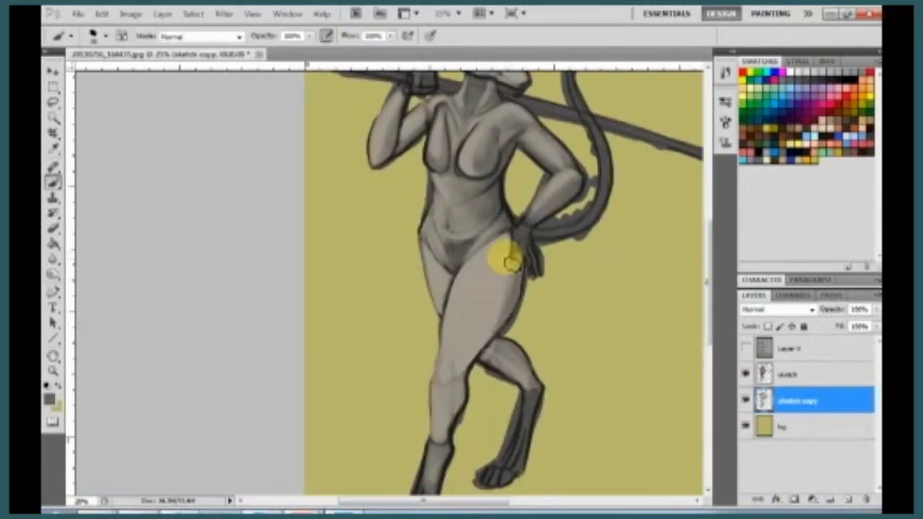
{"action": "mouse_move", "coordinate": [460, 360]}
{"action": "left_mouse_down"}
{"action": "mouse_move", "coordinate": [454, 367]}
{"action": "mouse_move", "coordinate": [480, 251]}
{"action": "left_mouse_up"}
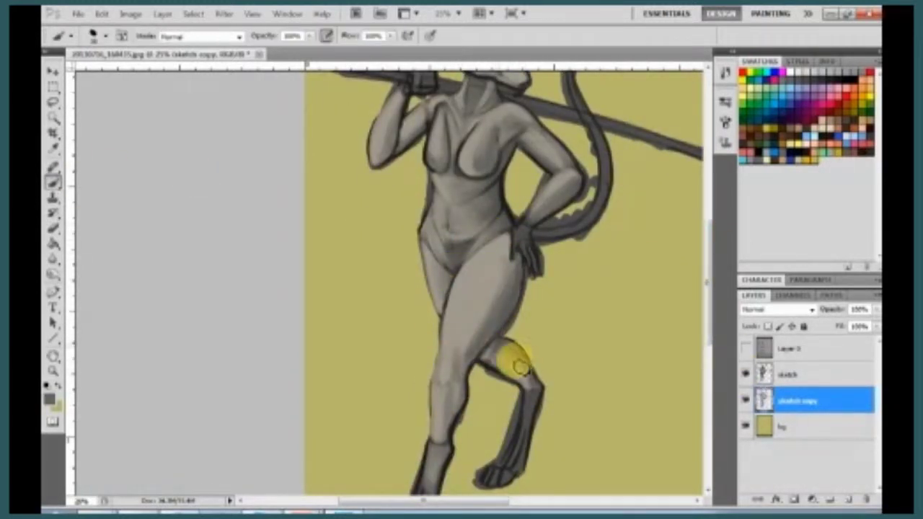
{"action": "left_click", "coordinate": [392, 232]}
Pick a reddish-brown and paint both shins, feet and the tail from tip to base.
{"action": "left_click", "coordinate": [655, 173]}
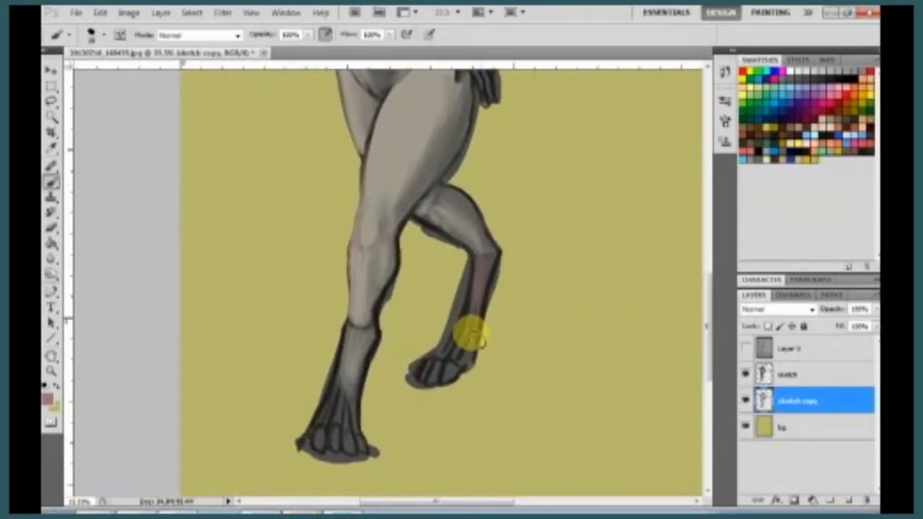
{"action": "left_click_drag", "start_coordinate": [473, 289], "coordinate": [480, 264]}
{"action": "left_click_drag", "start_coordinate": [353, 332], "coordinate": [352, 366]}
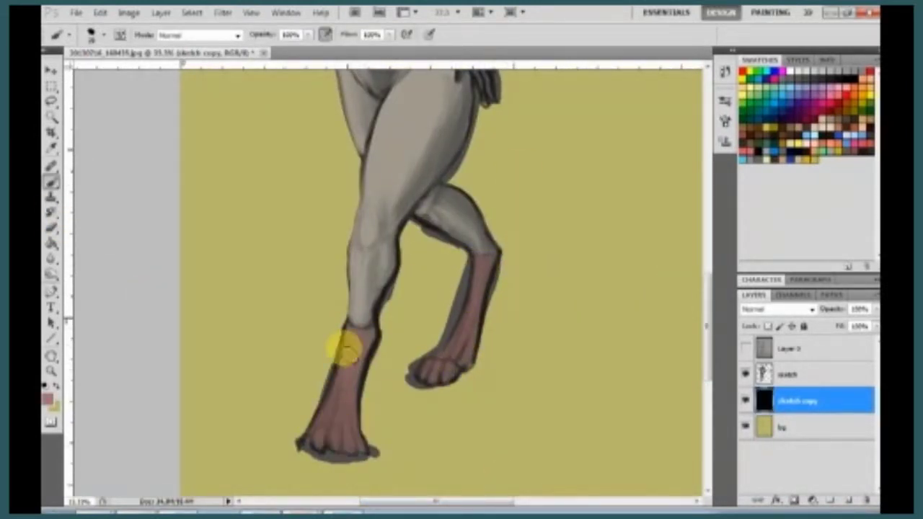
{"action": "left_click_drag", "start_coordinate": [370, 324], "coordinate": [342, 414]}
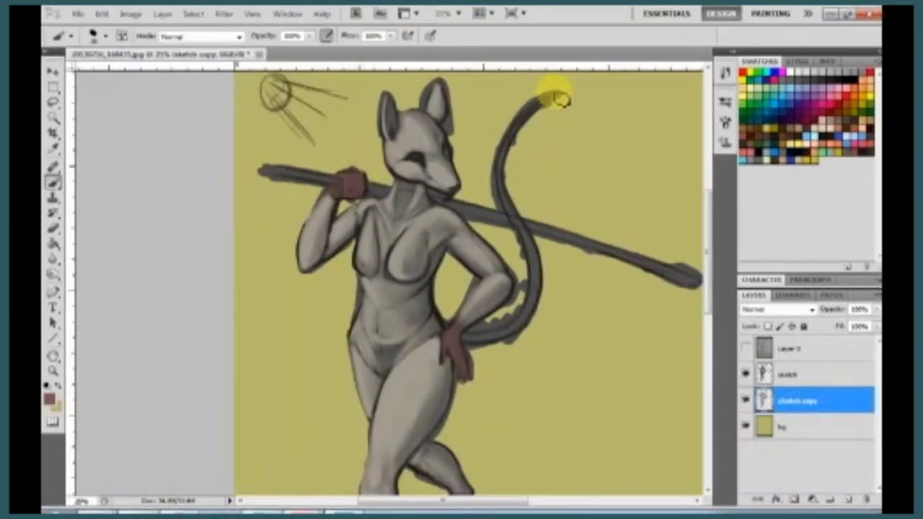
{"action": "left_click_drag", "start_coordinate": [556, 97], "coordinate": [511, 319]}
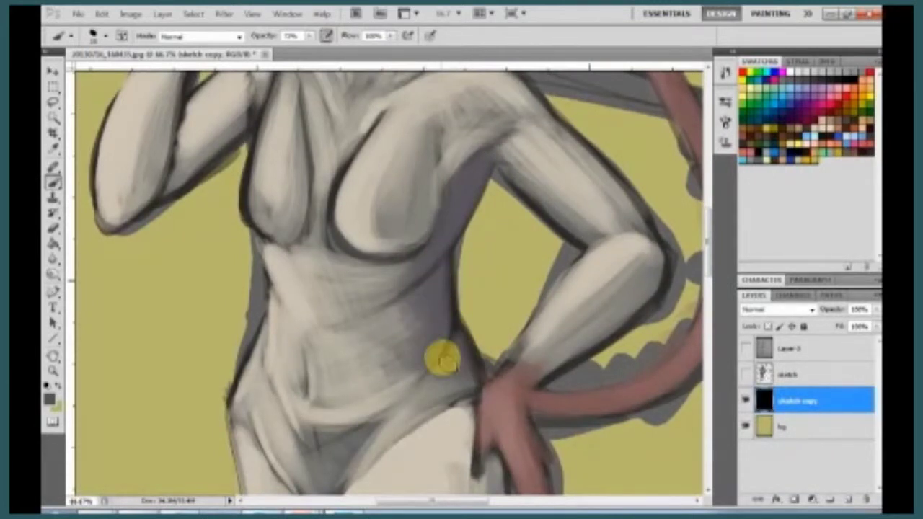
Darken the waist shading beside the hip with a sampled shading tone.
{"action": "scroll", "coordinate": [704, 250], "scroll_direction": "up", "scroll_amount": 3}
{"action": "scroll", "coordinate": [704, 249], "scroll_direction": "up", "scroll_amount": 3}
{"action": "scroll", "coordinate": [595, 252], "scroll_direction": "down", "scroll_amount": 3}
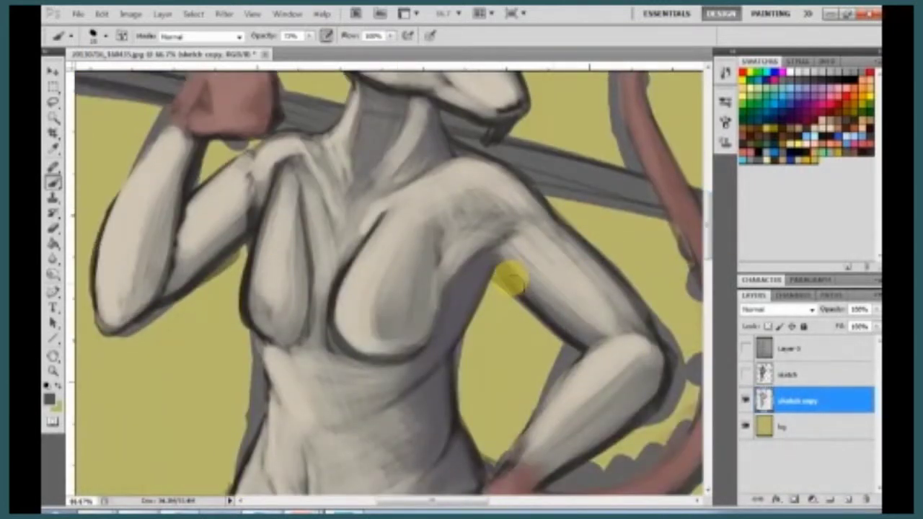
{"action": "scroll", "coordinate": [412, 354], "scroll_direction": "down", "scroll_amount": 3}
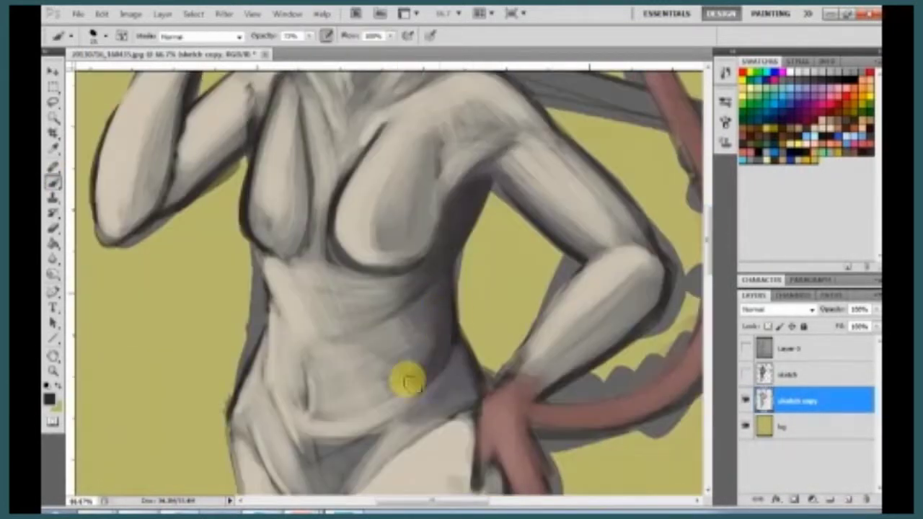
{"action": "left_click_drag", "start_coordinate": [453, 352], "coordinate": [439, 295]}
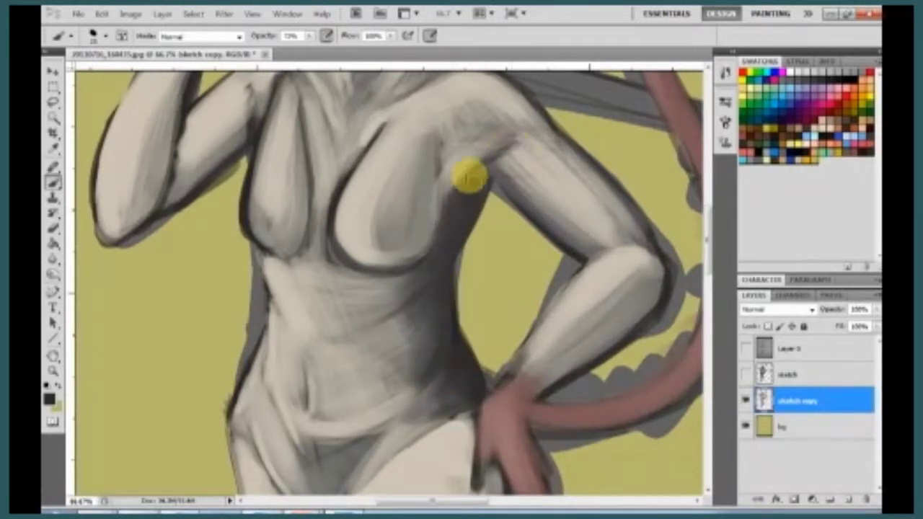
{"action": "scroll", "coordinate": [503, 159], "scroll_direction": "up", "scroll_amount": 2}
{"action": "left_click", "coordinate": [599, 434], "text": "alt"}
{"action": "scroll", "coordinate": [556, 350], "scroll_direction": "down", "scroll_amount": 3}
{"action": "scroll", "coordinate": [536, 185], "scroll_direction": "up", "scroll_amount": 3}
{"action": "left_click_drag", "start_coordinate": [536, 185], "coordinate": [580, 339]}
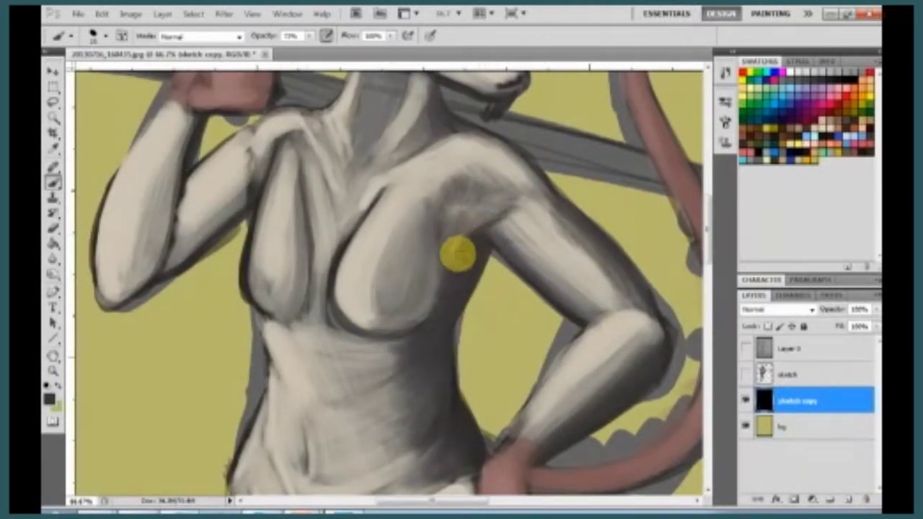
Deepen the shading on the upper arm, inner thigh and crotch.
{"action": "scroll", "coordinate": [447, 310], "scroll_direction": "down", "scroll_amount": 3}
{"action": "scroll", "coordinate": [350, 324], "scroll_direction": "up", "scroll_amount": 2}
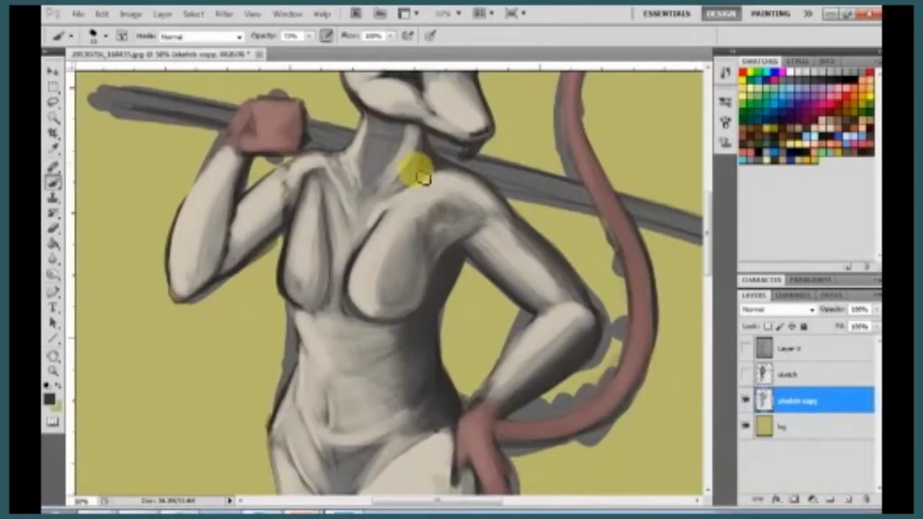
{"action": "scroll", "coordinate": [346, 252], "scroll_direction": "down", "scroll_amount": 5}
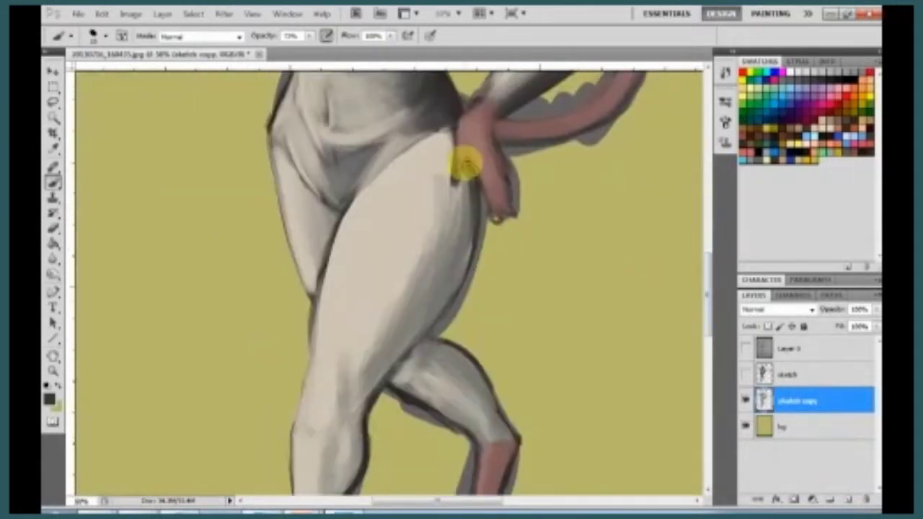
{"action": "left_click_drag", "start_coordinate": [457, 206], "coordinate": [408, 328]}
{"action": "scroll", "coordinate": [375, 346], "scroll_direction": "down", "scroll_amount": 2}
{"action": "mouse_move", "coordinate": [415, 216]}
{"action": "left_mouse_down"}
{"action": "mouse_move", "coordinate": [496, 299]}
{"action": "mouse_move", "coordinate": [438, 274]}
{"action": "left_mouse_up"}
{"action": "scroll", "coordinate": [382, 299], "scroll_direction": "up", "scroll_amount": 1}
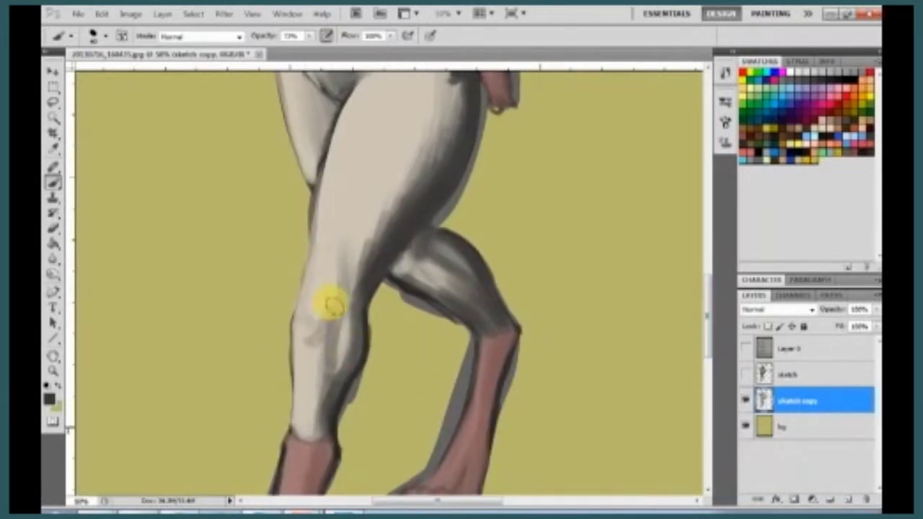
{"action": "scroll", "coordinate": [505, 281], "scroll_direction": "up", "scroll_amount": 6}
{"action": "scroll", "coordinate": [281, 202], "scroll_direction": "up", "scroll_amount": 5}
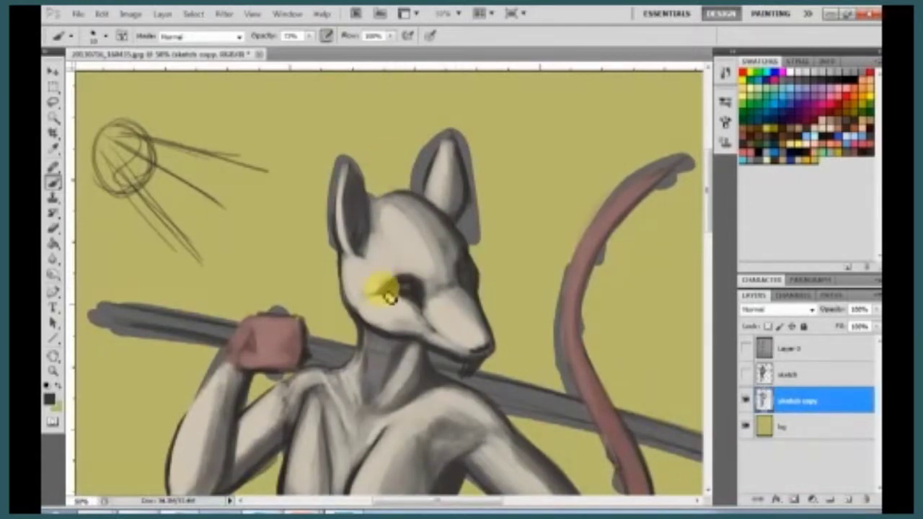
{"action": "scroll", "coordinate": [429, 382], "scroll_direction": "down", "scroll_amount": 8}
{"action": "left_click_drag", "start_coordinate": [336, 363], "coordinate": [330, 272]}
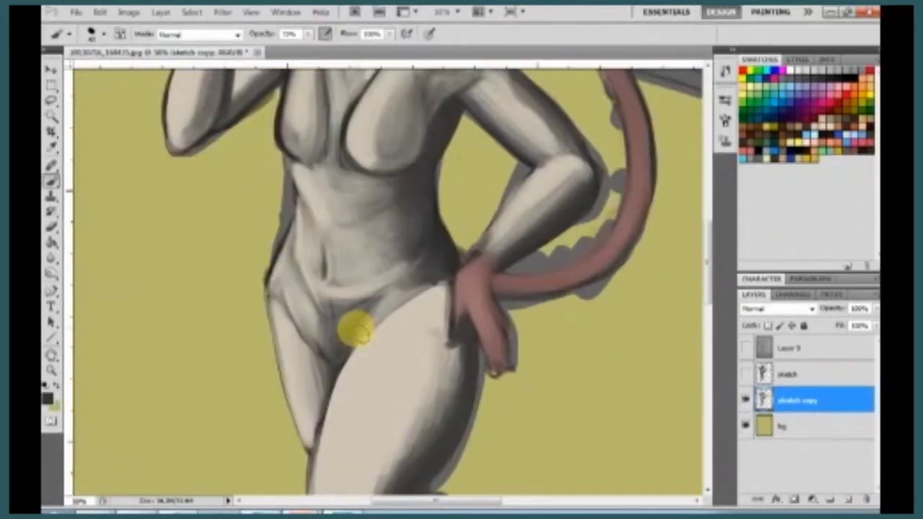
{"action": "scroll", "coordinate": [338, 363], "scroll_direction": "down", "scroll_amount": 5}
{"action": "scroll", "coordinate": [337, 363], "scroll_direction": "up", "scroll_amount": 3}
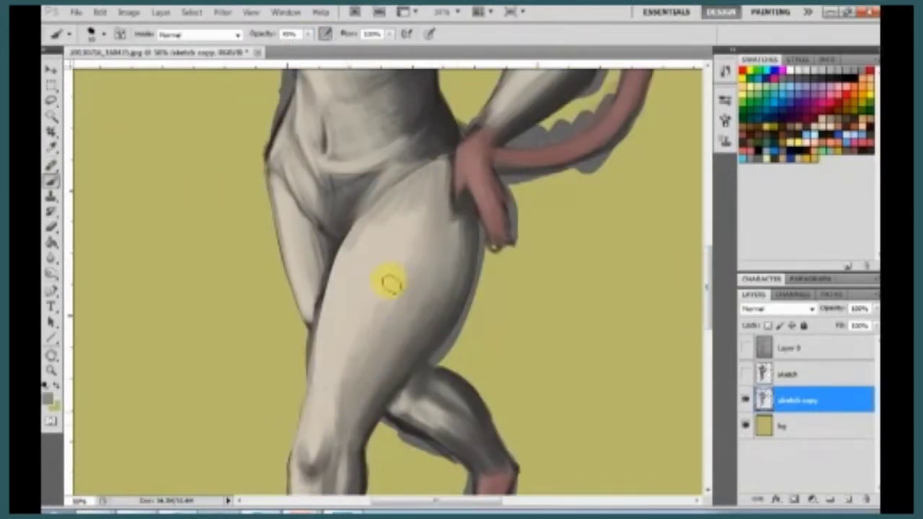
Blend lighter and darker skin tones down the thigh to behind the knee.
{"action": "left_click", "coordinate": [371, 247], "text": "alt"}
{"action": "left_click_drag", "start_coordinate": [433, 217], "coordinate": [337, 417]}
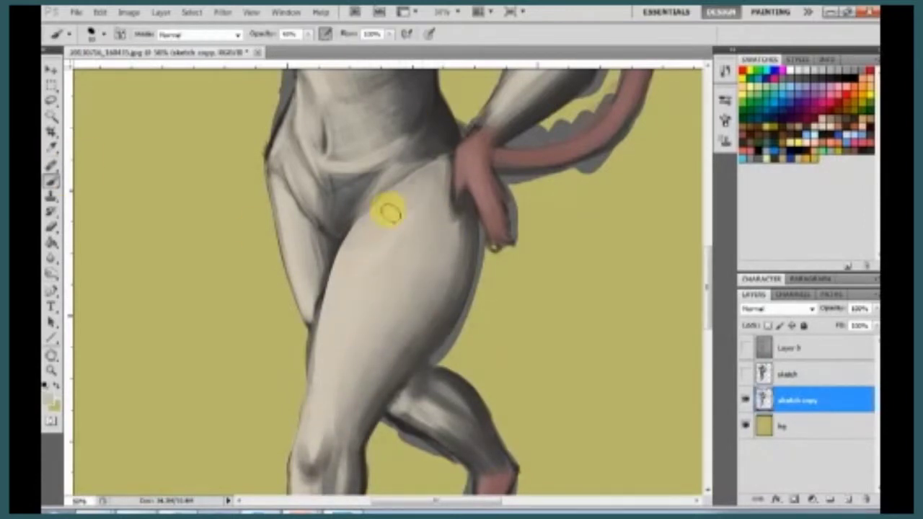
{"action": "left_click_drag", "start_coordinate": [375, 247], "coordinate": [336, 284]}
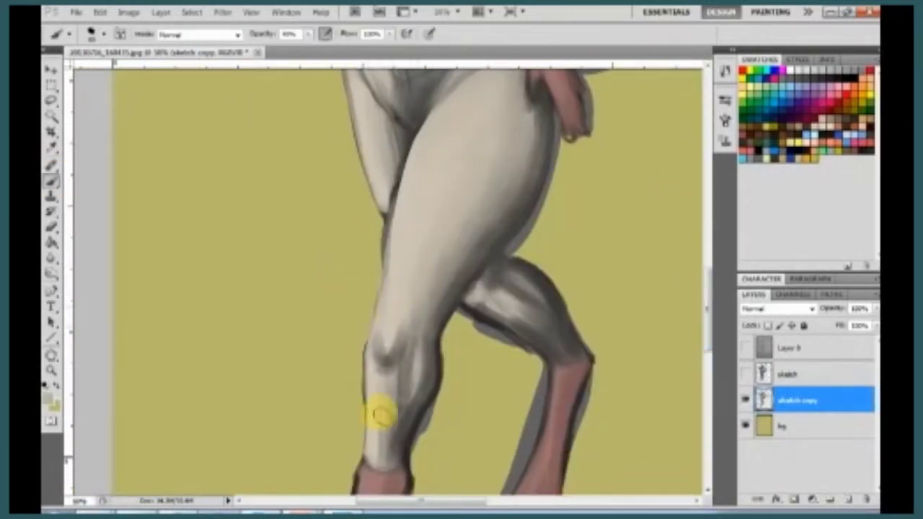
{"action": "left_click_drag", "start_coordinate": [374, 465], "coordinate": [273, 354]}
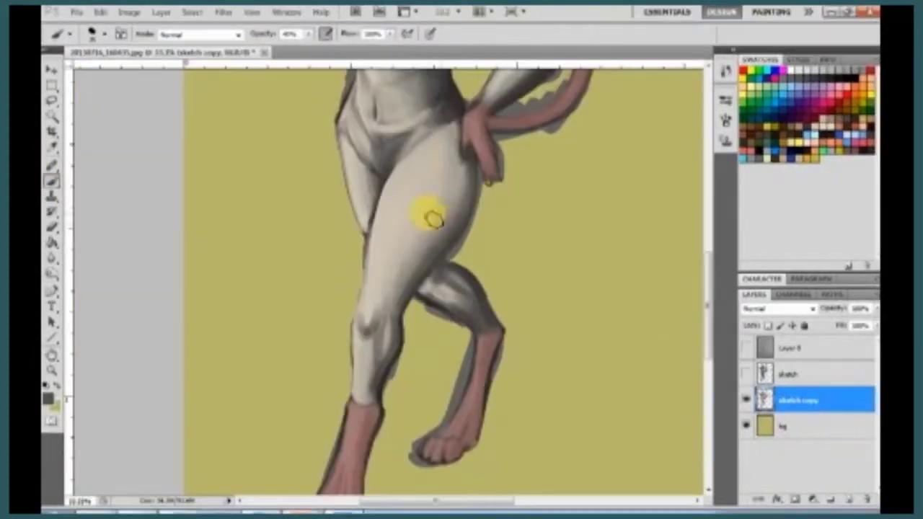
{"action": "left_click_drag", "start_coordinate": [421, 224], "coordinate": [427, 264]}
{"action": "left_click_drag", "start_coordinate": [368, 270], "coordinate": [390, 316]}
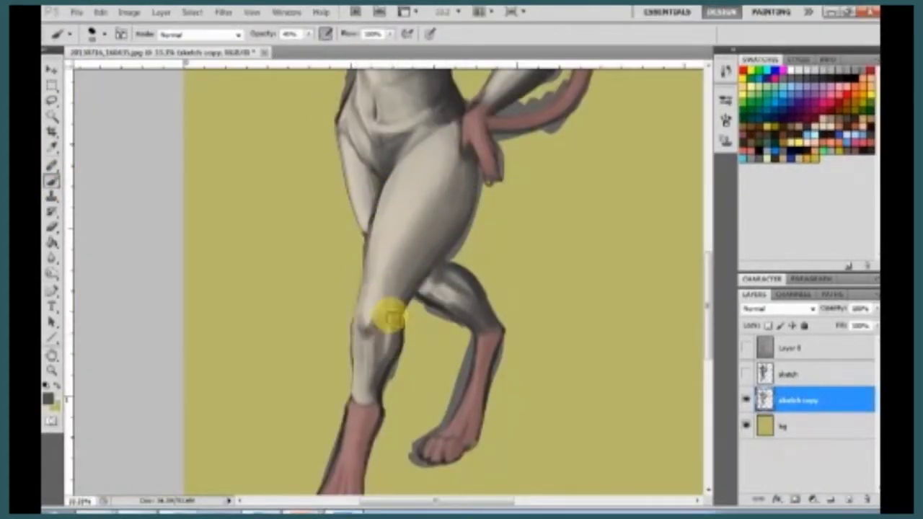
{"action": "left_click_drag", "start_coordinate": [423, 289], "coordinate": [401, 328]}
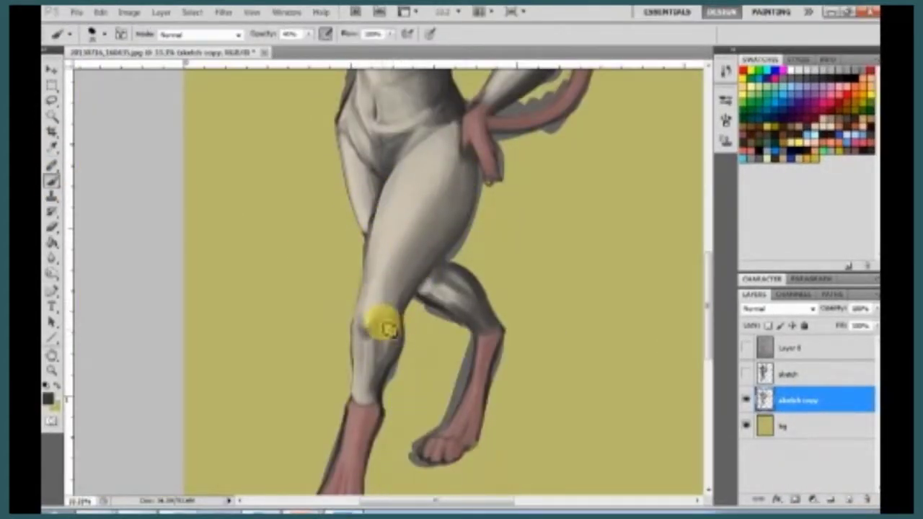
{"action": "left_click_drag", "start_coordinate": [391, 367], "coordinate": [391, 343]}
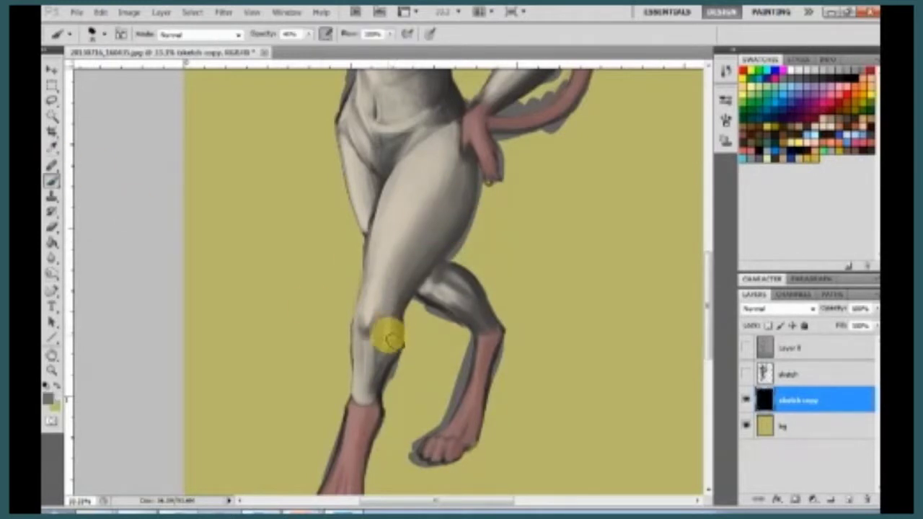
Add a darker shading stroke on the knee using the hip skin tone.
{"action": "left_click", "coordinate": [52, 164]}
{"action": "left_click", "coordinate": [450, 139]}
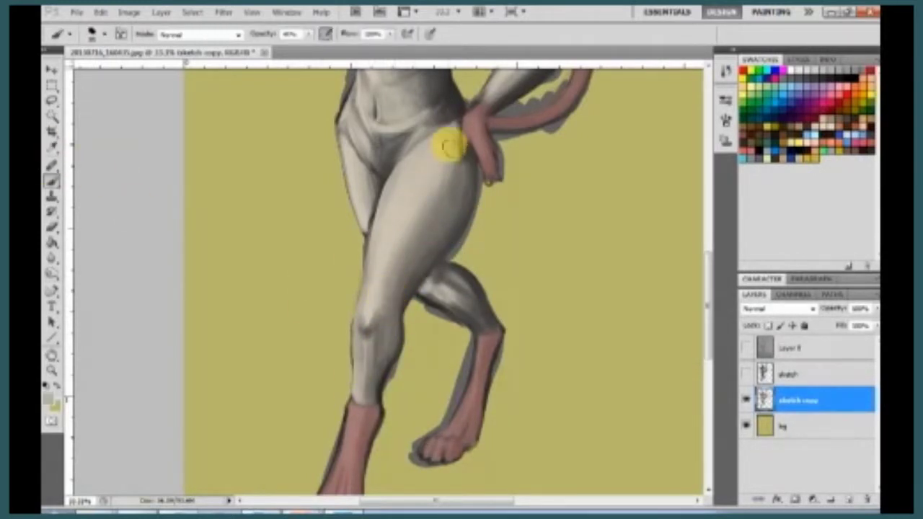
{"action": "left_click_drag", "start_coordinate": [365, 318], "coordinate": [387, 302]}
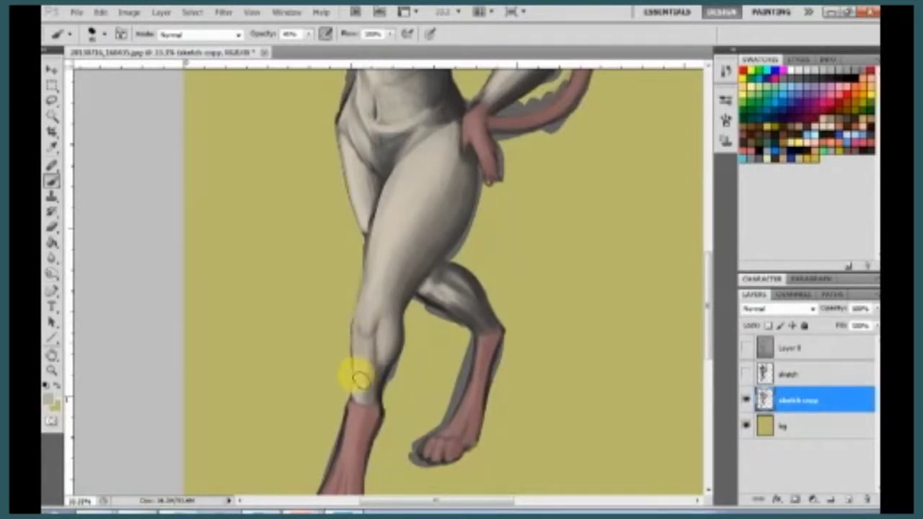
{"action": "key", "text": "ctrl+minus"}
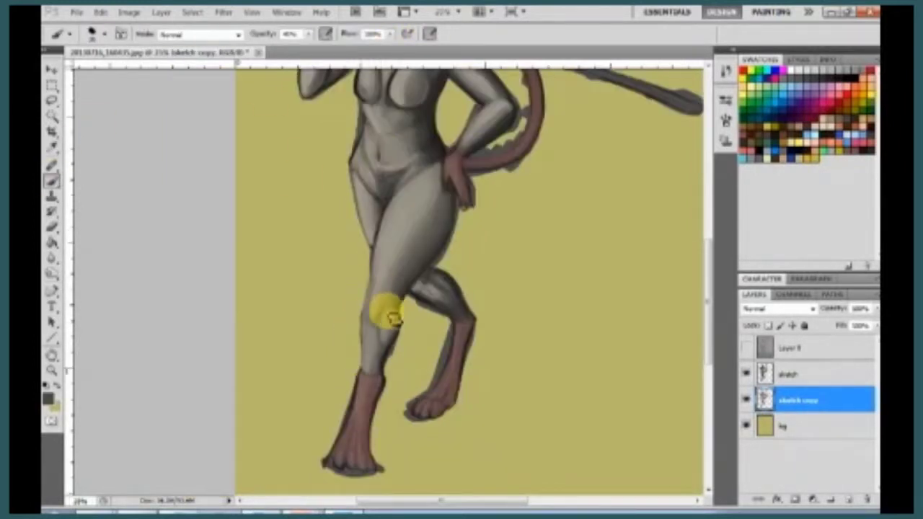
{"action": "key", "text": "ctrl+minus"}
{"action": "key", "text": "ctrl+plus"}
{"action": "key", "text": "ctrl+plus"}
{"action": "key", "text": "ctrl+plus"}
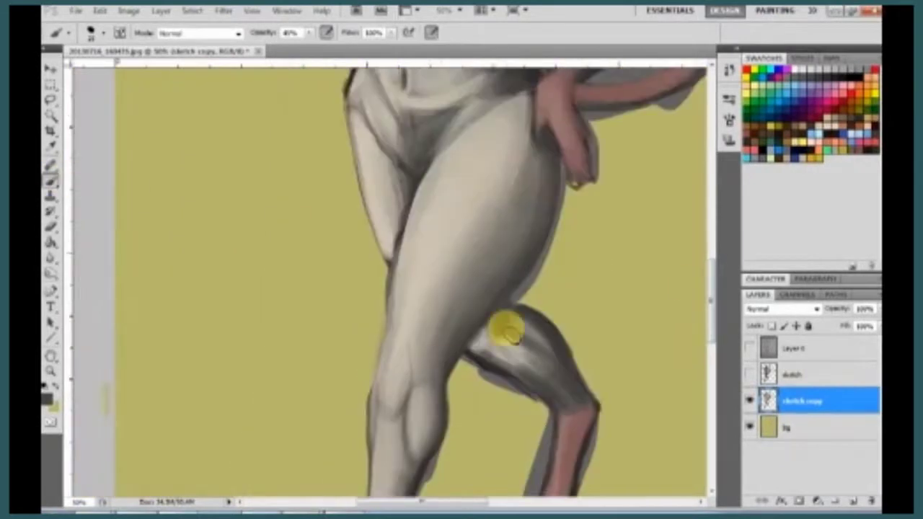
Sample the thigh and calf tones and paint a light stroke over the knee.
{"action": "left_click", "coordinate": [484, 366], "text": "alt"}
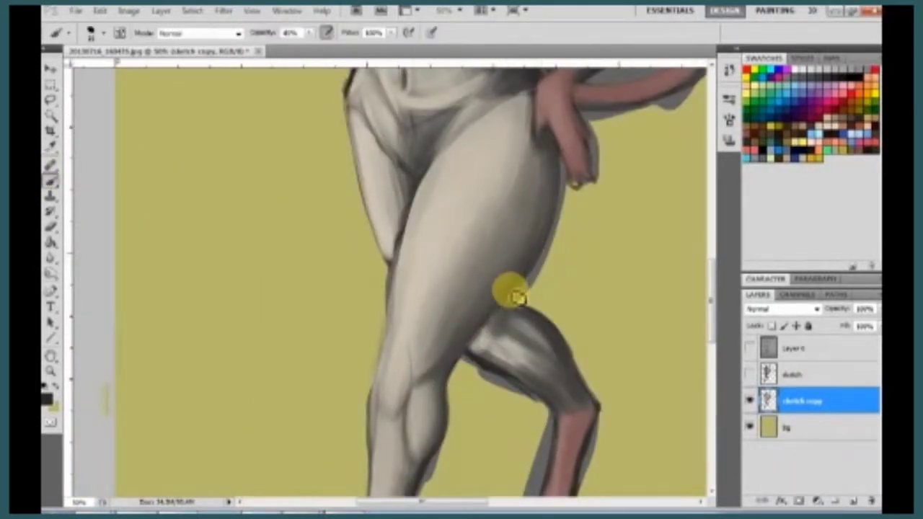
{"action": "scroll", "coordinate": [436, 380], "scroll_direction": "down", "scroll_amount": 3}
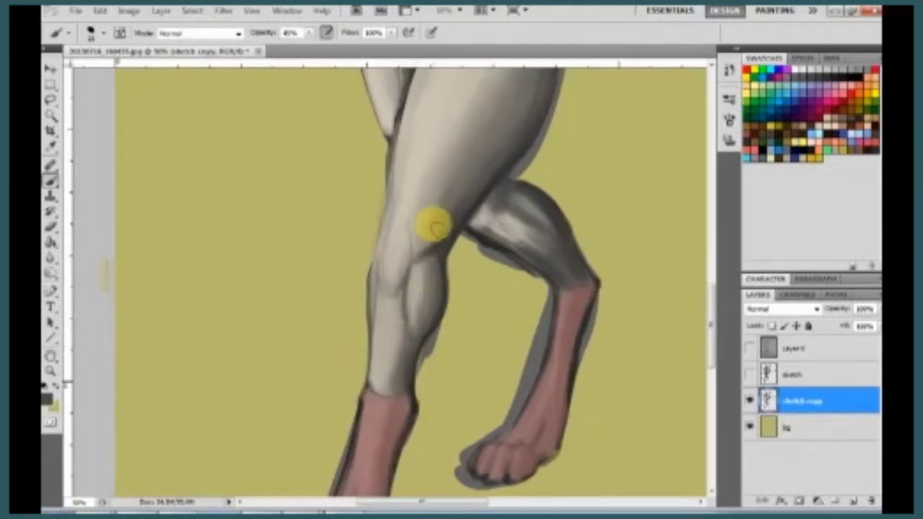
{"action": "left_click", "coordinate": [380, 315], "text": "alt"}
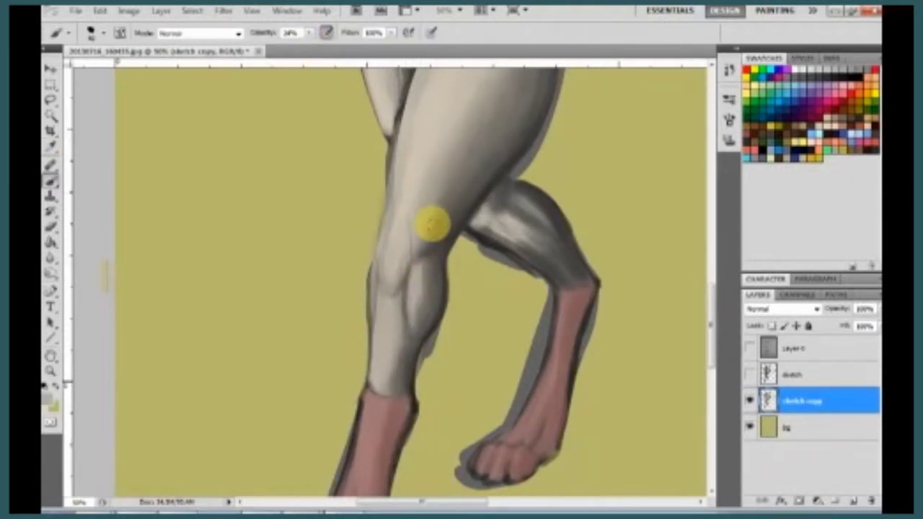
{"action": "left_click_drag", "start_coordinate": [397, 354], "coordinate": [313, 312]}
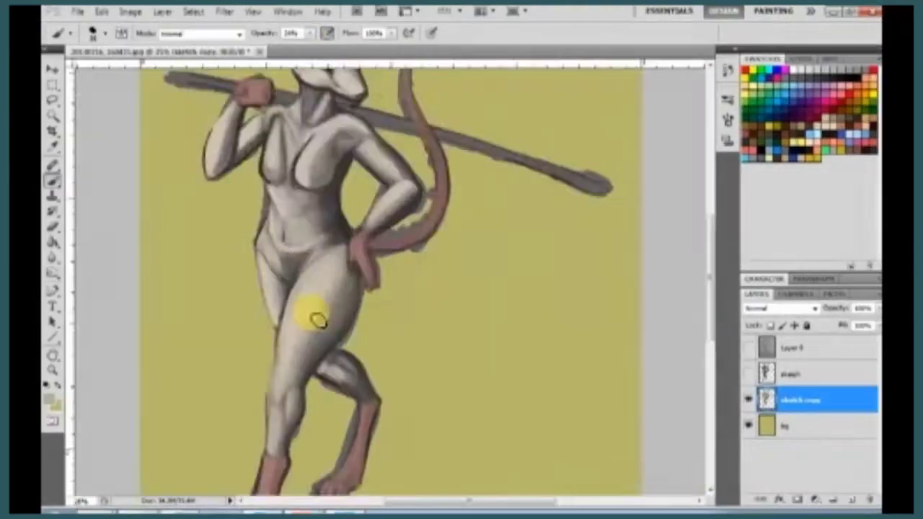
{"action": "left_click", "coordinate": [423, 289], "text": "alt"}
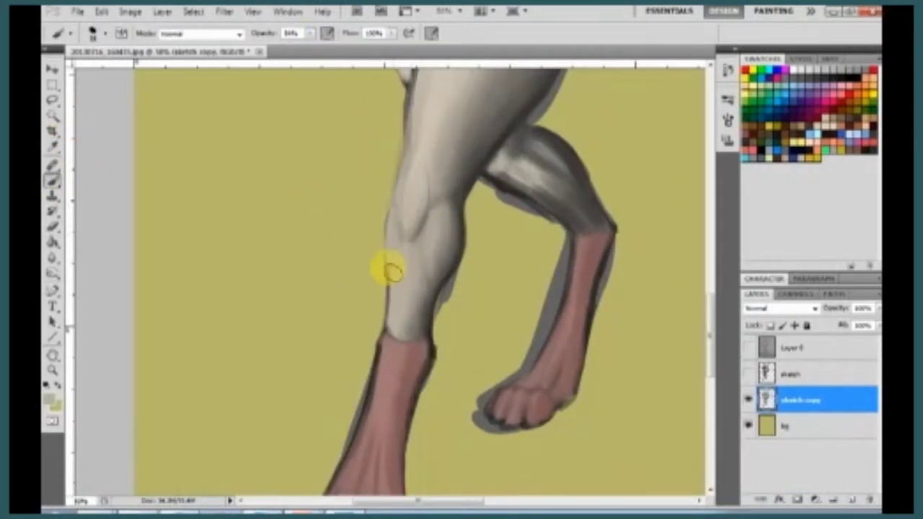
{"action": "left_click_drag", "start_coordinate": [387, 267], "coordinate": [368, 183]}
{"action": "left_click_drag", "start_coordinate": [336, 344], "coordinate": [345, 287]}
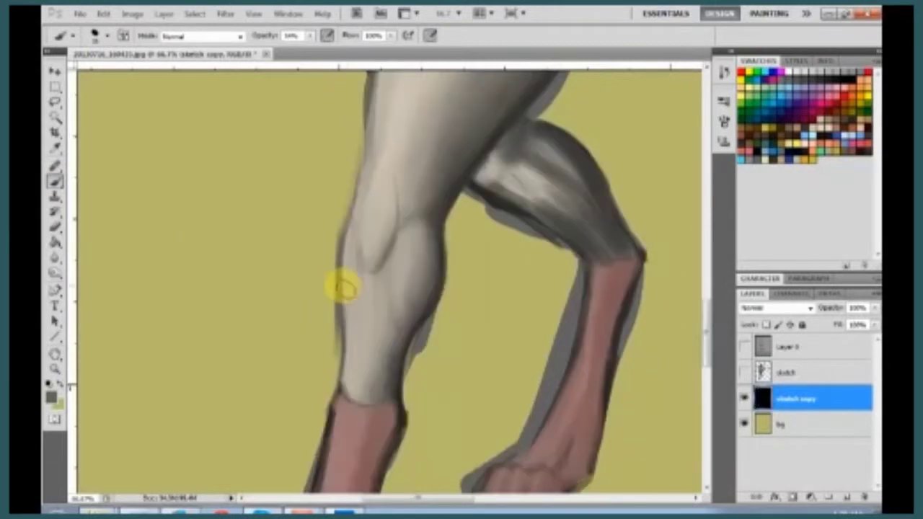
{"action": "left_click_drag", "start_coordinate": [389, 184], "coordinate": [358, 249]}
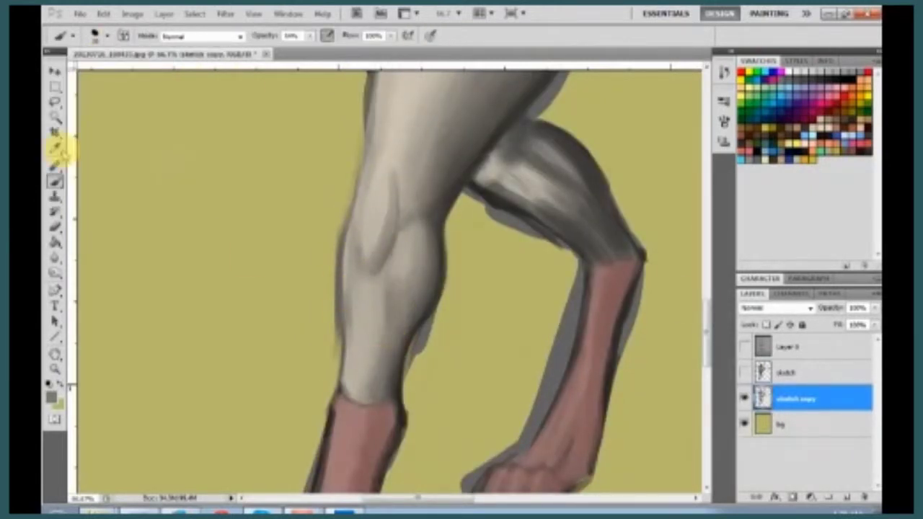
Darken the calf shading with a sampled darker tone, then pick a lighter colour.
{"action": "left_click", "coordinate": [408, 326], "text": "alt"}
{"action": "left_click_drag", "start_coordinate": [406, 313], "coordinate": [393, 335]}
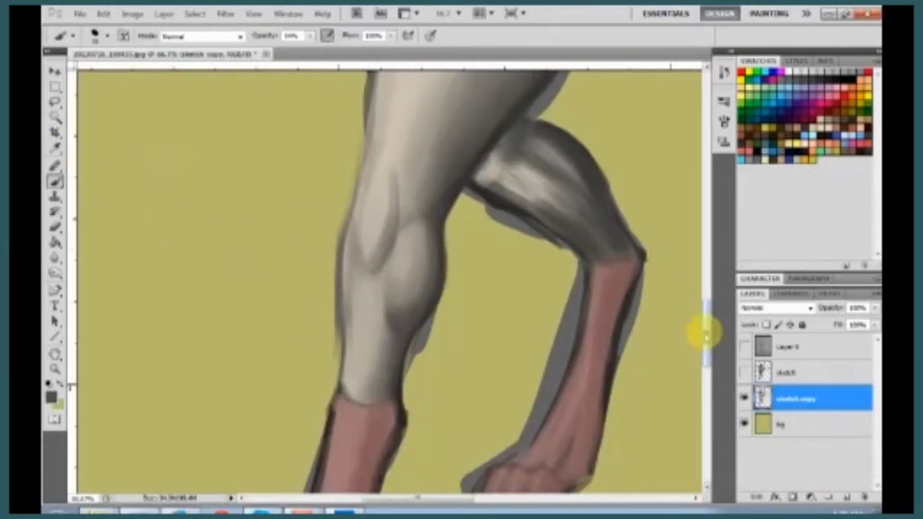
{"action": "key", "text": "ctrl+0"}
{"action": "scroll", "coordinate": [375, 379], "scroll_direction": "up", "scroll_amount": 3}
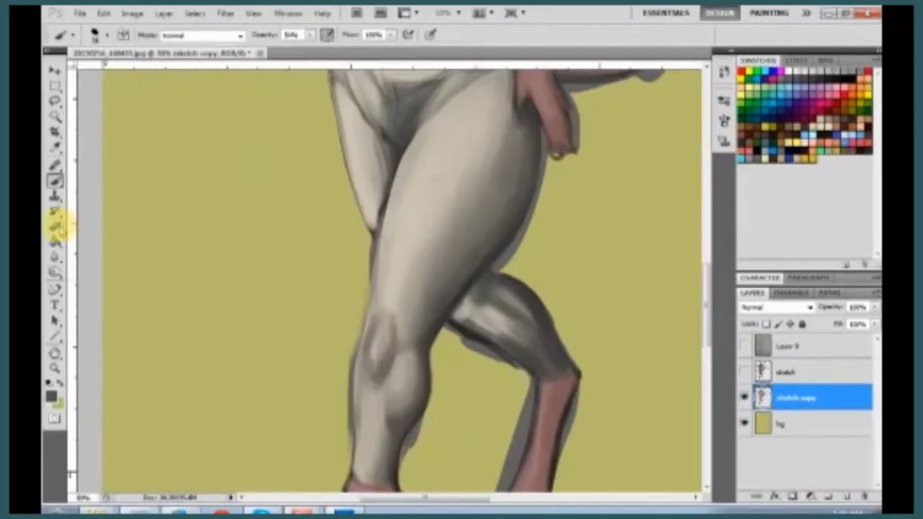
{"action": "left_click", "coordinate": [398, 198], "text": "alt"}
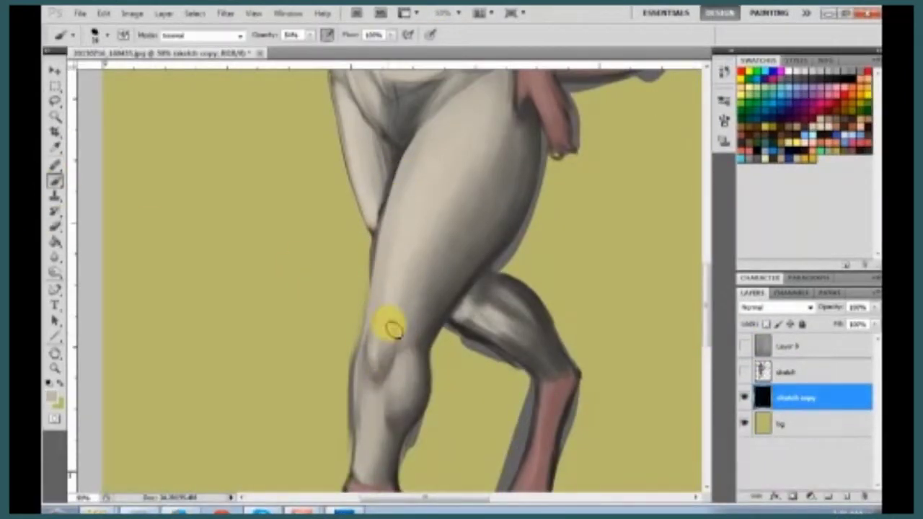
{"action": "left_click_drag", "start_coordinate": [369, 374], "coordinate": [368, 288]}
{"action": "key", "text": "e"}
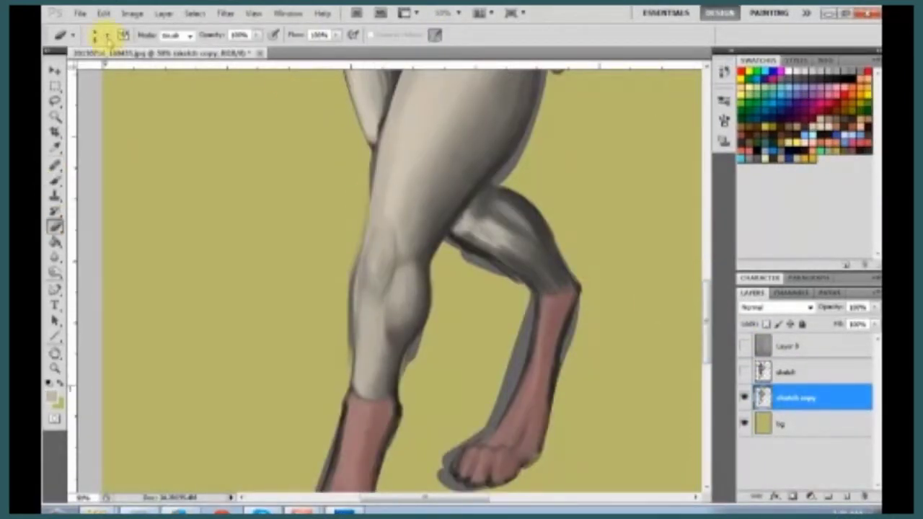
Sample a light grey from the body and raise brush opacity to about 55%.
{"action": "key", "text": "ctrl+0"}
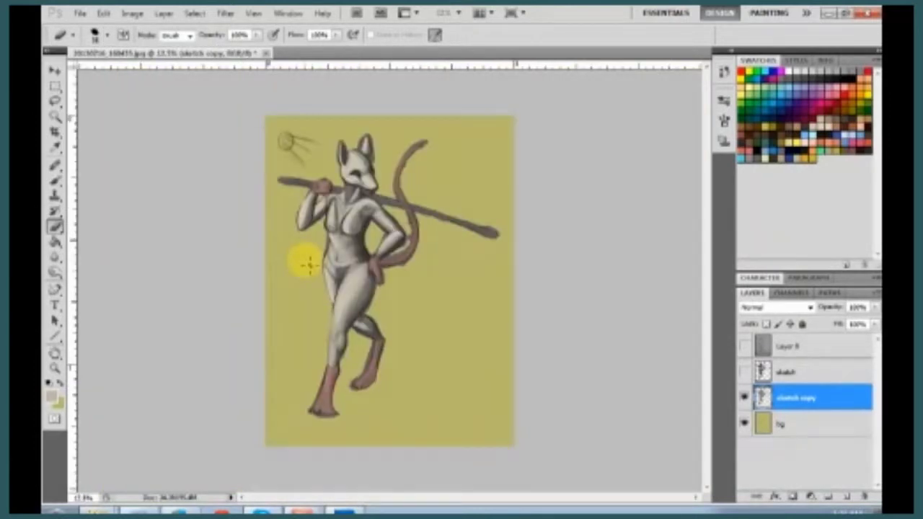
{"action": "scroll", "coordinate": [288, 281], "scroll_direction": "up", "scroll_amount": 3}
{"action": "key", "text": "i"}
{"action": "key", "text": "b"}
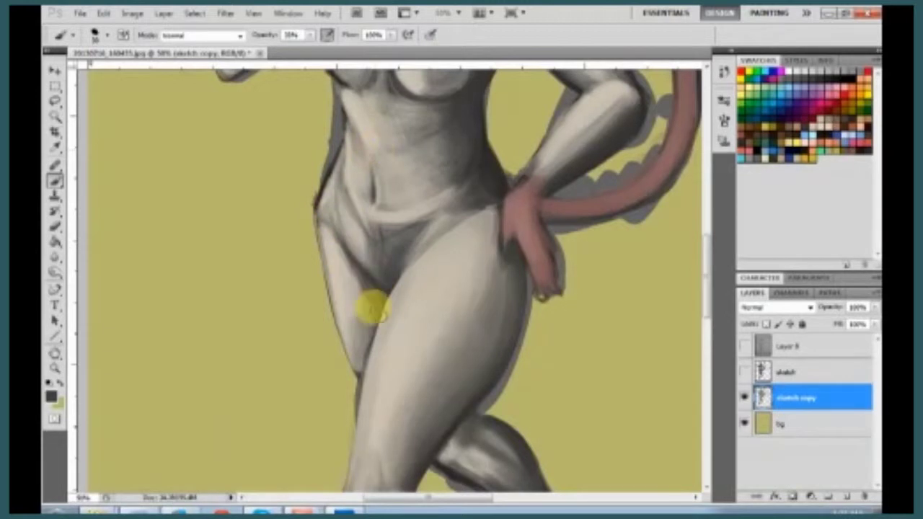
{"action": "left_click", "coordinate": [364, 285], "text": "alt"}
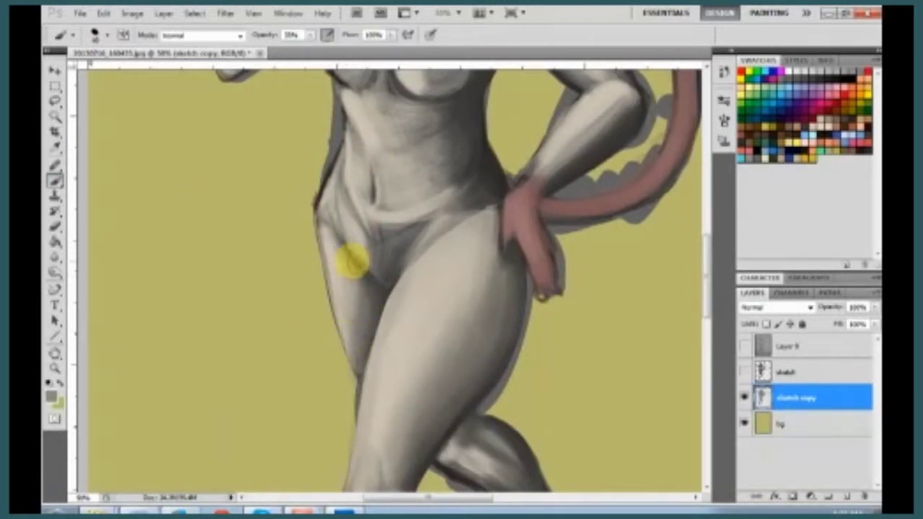
{"action": "scroll", "coordinate": [353, 322], "scroll_direction": "up", "scroll_amount": 3}
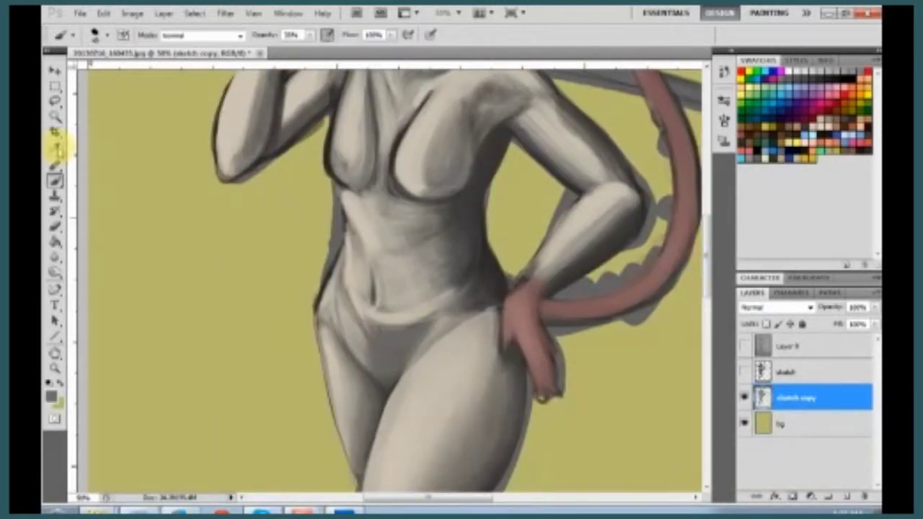
{"action": "left_click_drag", "start_coordinate": [311, 35], "coordinate": [296, 52]}
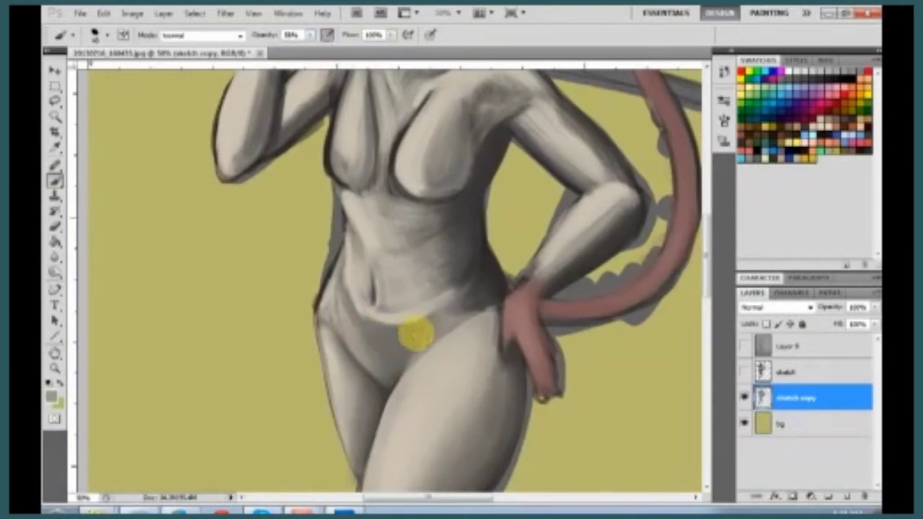
Sample the hip skin tone and blend the shading across the hips and belly.
{"action": "left_click", "coordinate": [392, 385], "text": "alt"}
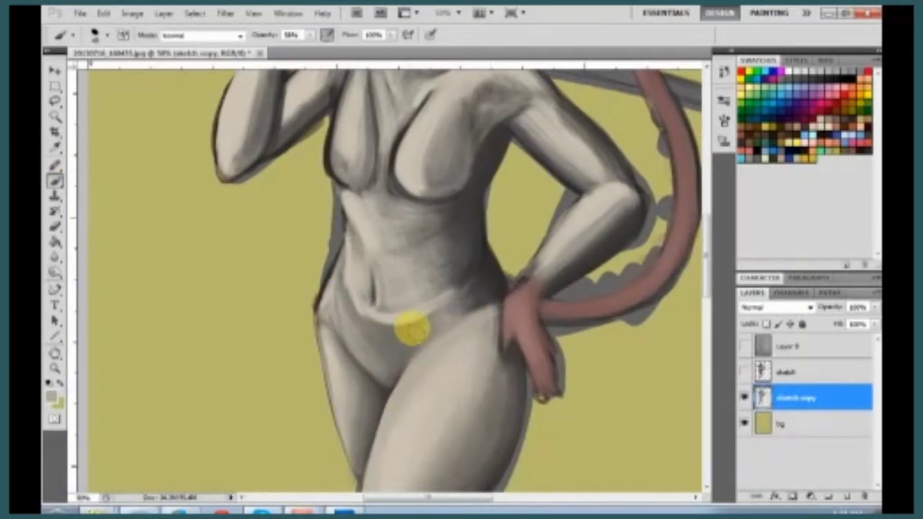
{"action": "scroll", "coordinate": [309, 451], "scroll_direction": "down", "scroll_amount": 2}
{"action": "scroll", "coordinate": [140, 130], "scroll_direction": "up", "scroll_amount": 2}
{"action": "scroll", "coordinate": [355, 246], "scroll_direction": "up", "scroll_amount": 1}
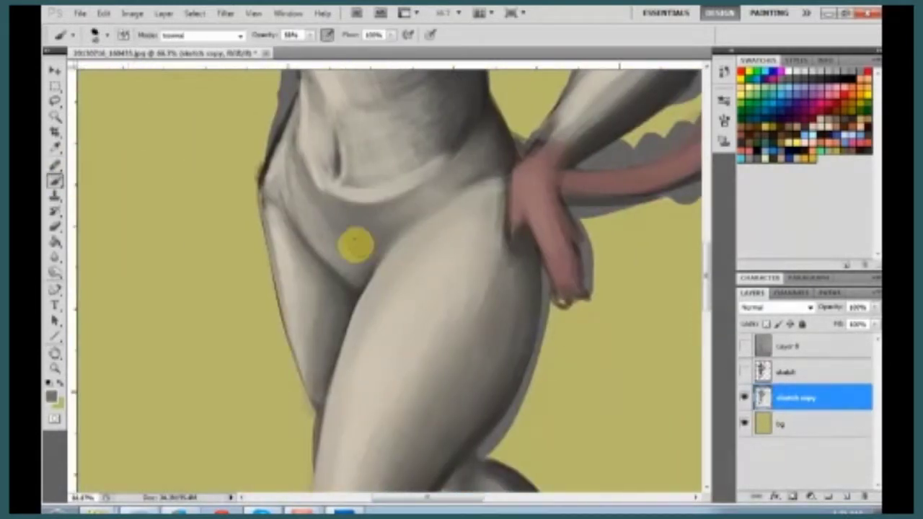
{"action": "scroll", "coordinate": [375, 289], "scroll_direction": "down", "scroll_amount": 1}
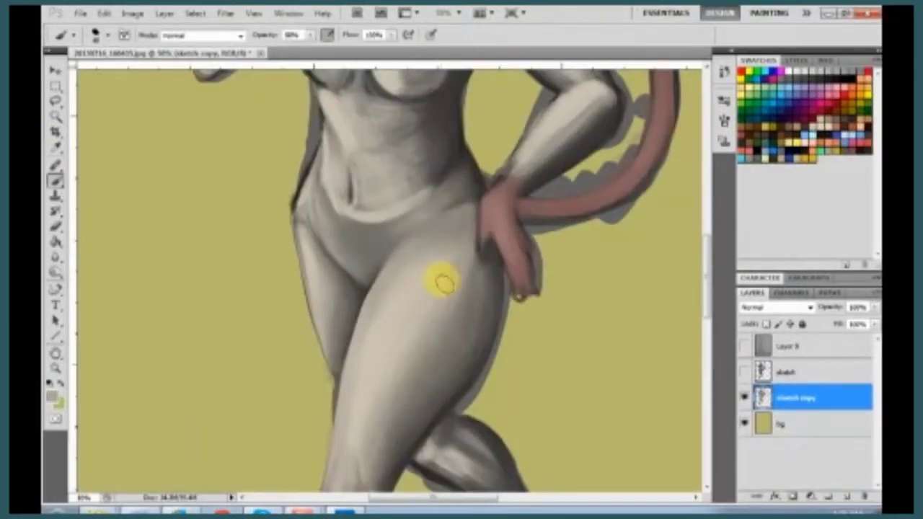
{"action": "scroll", "coordinate": [313, 241], "scroll_direction": "down", "scroll_amount": 1}
{"action": "scroll", "coordinate": [268, 243], "scroll_direction": "down", "scroll_amount": 2}
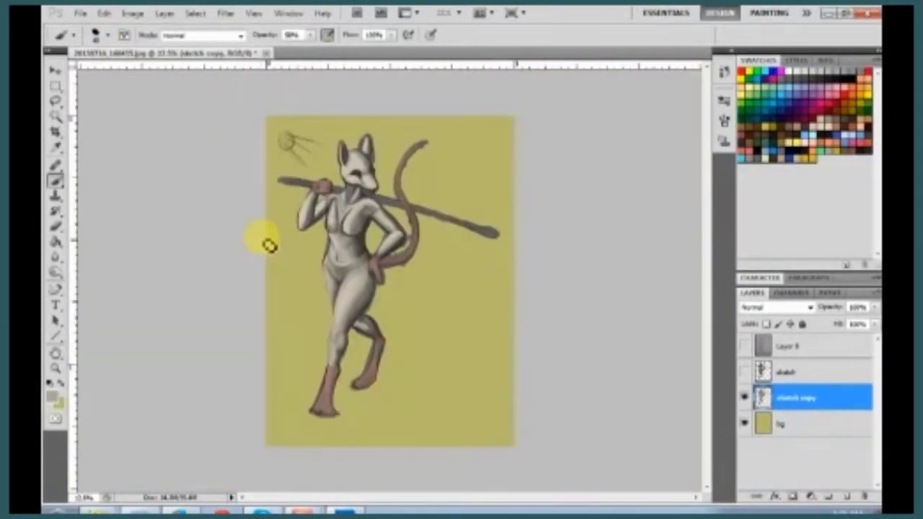
{"action": "scroll", "coordinate": [361, 315], "scroll_direction": "up", "scroll_amount": 5}
{"action": "scroll", "coordinate": [454, 271], "scroll_direction": "down", "scroll_amount": 1}
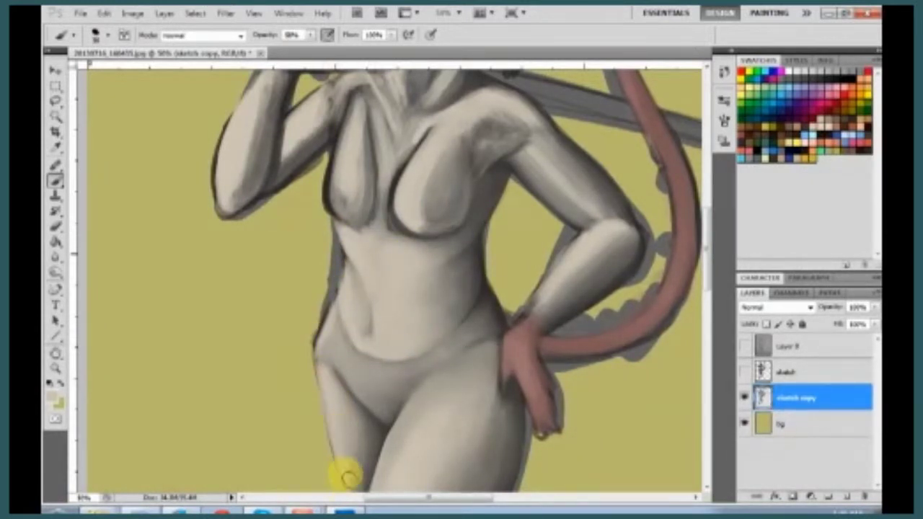
Zoom out to review the upper figure and staff, then sample the belly's pale grey skin tone.
{"action": "key", "text": "ctrl+minus"}
{"action": "key", "text": "ctrl+plus"}
{"action": "key", "text": "ctrl+plus"}
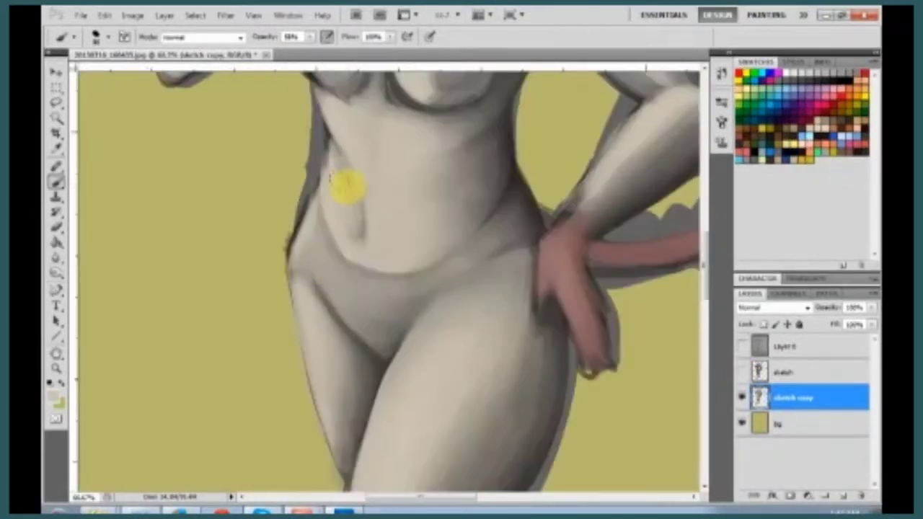
{"action": "key", "text": "ctrl+minus"}
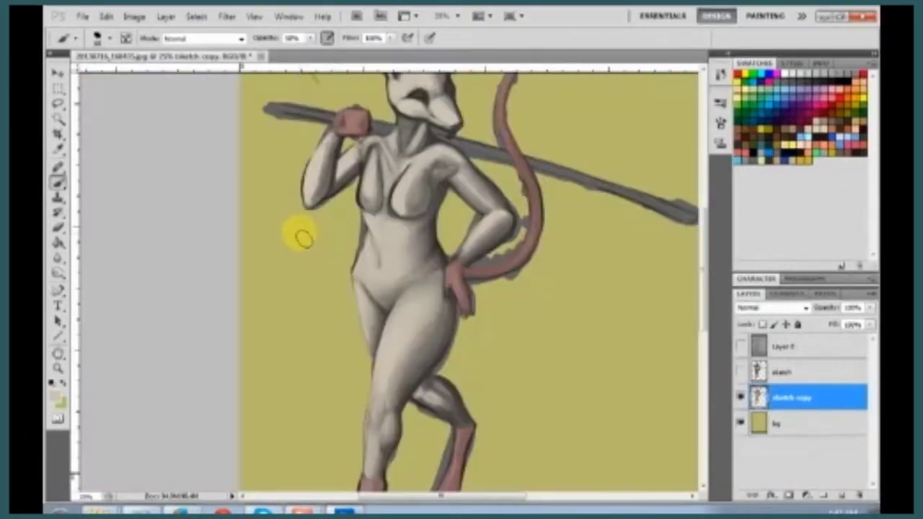
{"action": "key", "text": "ctrl+plus"}
{"action": "key", "text": "ctrl+plus"}
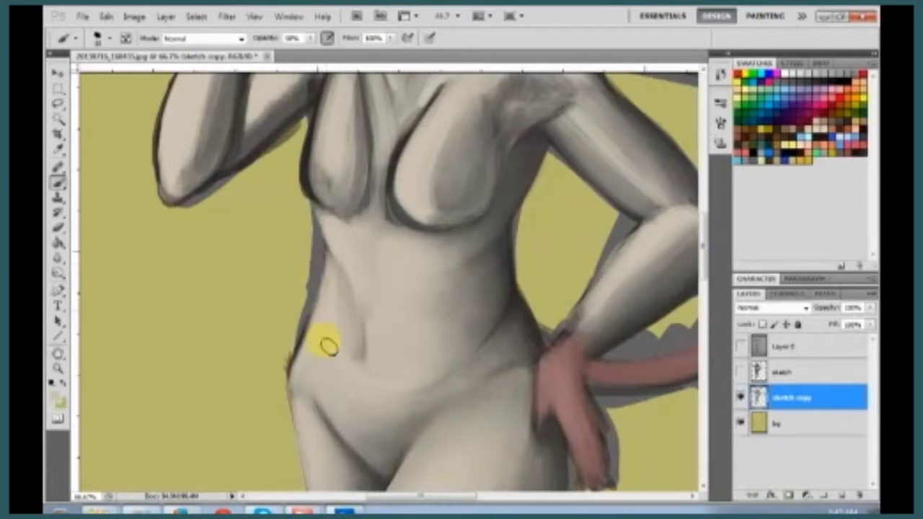
{"action": "left_click", "coordinate": [347, 292], "text": "alt"}
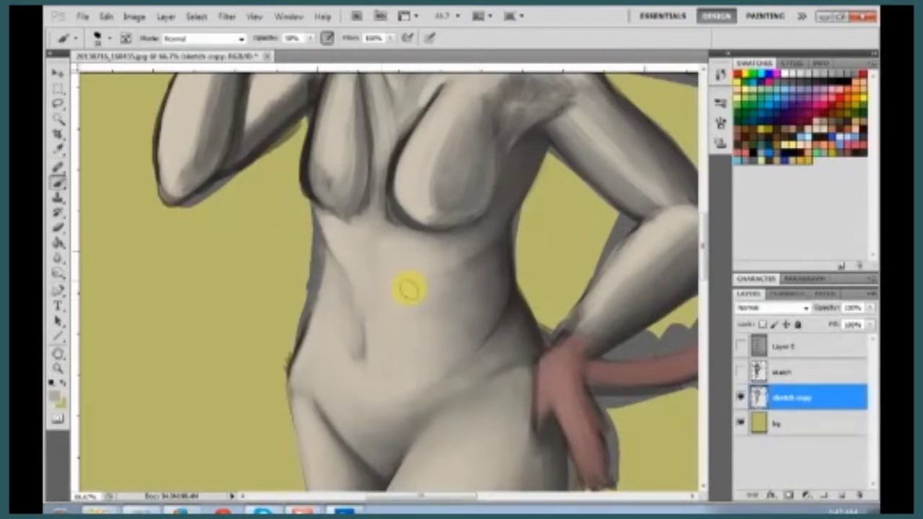
{"action": "scroll", "coordinate": [339, 310], "scroll_direction": "up", "scroll_amount": 3}
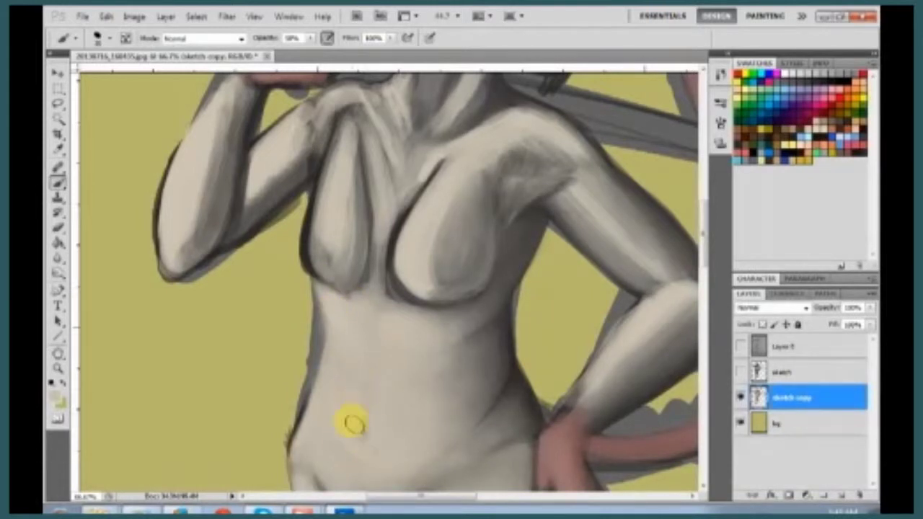
{"action": "scroll", "coordinate": [353, 455], "scroll_direction": "up", "scroll_amount": 1}
{"action": "scroll", "coordinate": [353, 456], "scroll_direction": "right", "scroll_amount": 4}
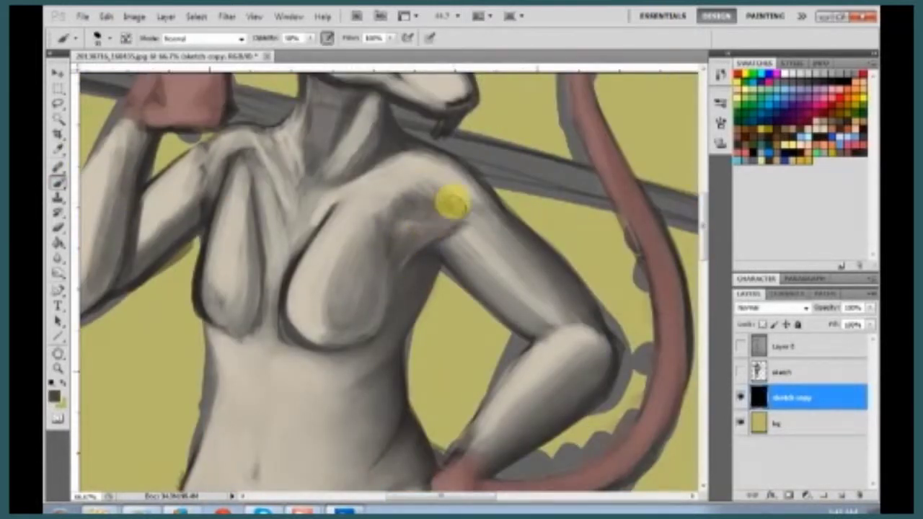
Rework the shoulder shading with sampled dark and lighter greys, adding grey along the chest.
{"action": "left_click_drag", "start_coordinate": [451, 207], "coordinate": [438, 227]}
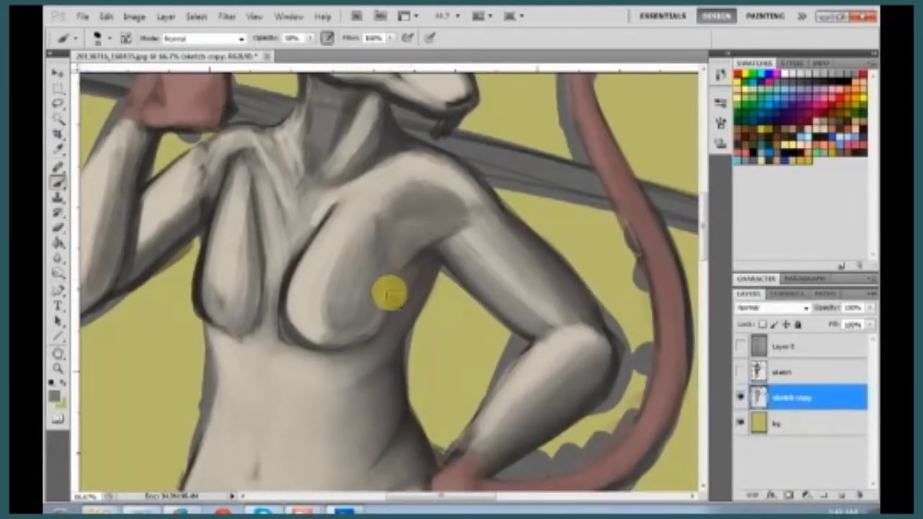
{"action": "left_click", "coordinate": [422, 252], "text": "alt"}
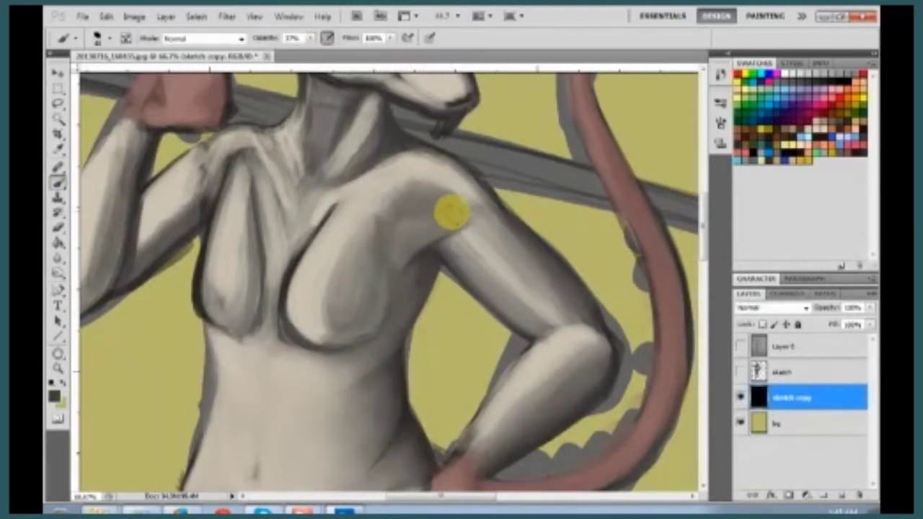
{"action": "left_click_drag", "start_coordinate": [243, 180], "coordinate": [243, 303]}
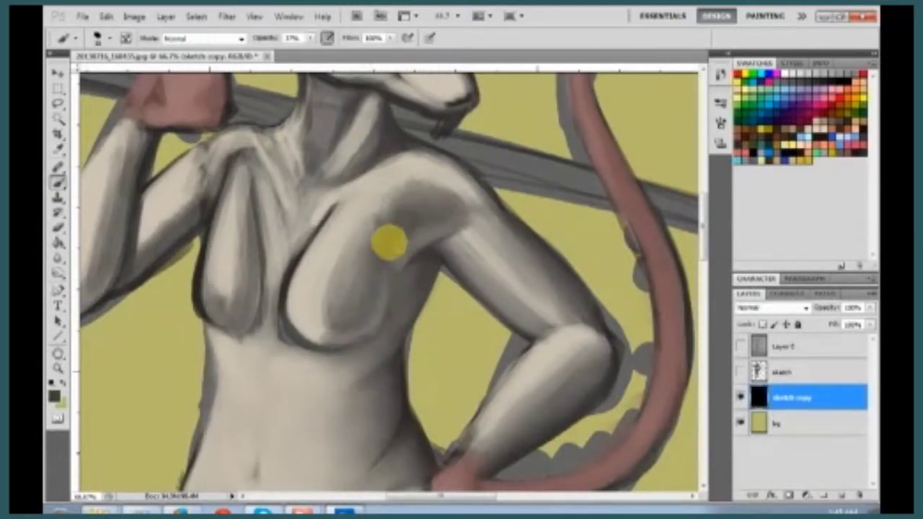
{"action": "left_click", "coordinate": [452, 226], "text": "alt"}
{"action": "mouse_move", "coordinate": [466, 226]}
{"action": "left_mouse_down"}
{"action": "mouse_move", "coordinate": [433, 189]}
{"action": "mouse_move", "coordinate": [412, 227]}
{"action": "left_mouse_up"}
{"action": "left_click", "coordinate": [426, 192], "text": "alt"}
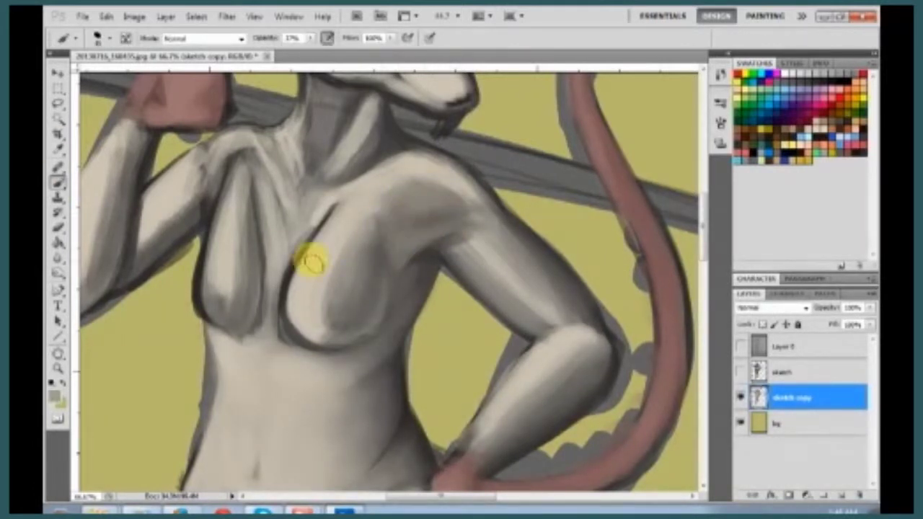
Reshade the right breast, defining its left edge and underside and softening the dark outline.
{"action": "left_click", "coordinate": [274, 111], "text": "alt"}
{"action": "left_click_drag", "start_coordinate": [373, 292], "coordinate": [354, 276]}
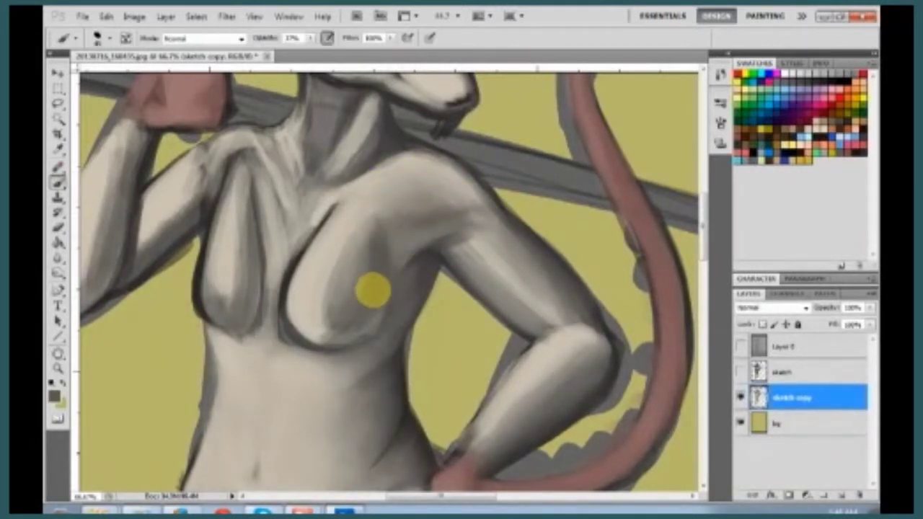
{"action": "left_click", "coordinate": [282, 301], "text": "alt"}
{"action": "mouse_move", "coordinate": [387, 247]}
{"action": "left_mouse_down"}
{"action": "mouse_move", "coordinate": [377, 303]}
{"action": "mouse_move", "coordinate": [312, 312]}
{"action": "left_mouse_up"}
{"action": "mouse_move", "coordinate": [377, 247]}
{"action": "left_mouse_down"}
{"action": "mouse_move", "coordinate": [387, 267]}
{"action": "mouse_move", "coordinate": [313, 320]}
{"action": "left_mouse_up"}
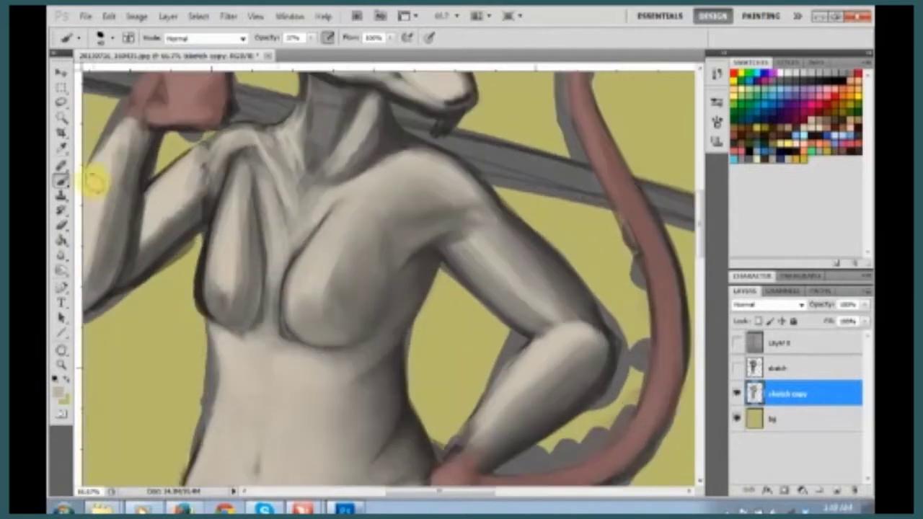
{"action": "left_click_drag", "start_coordinate": [326, 205], "coordinate": [279, 330]}
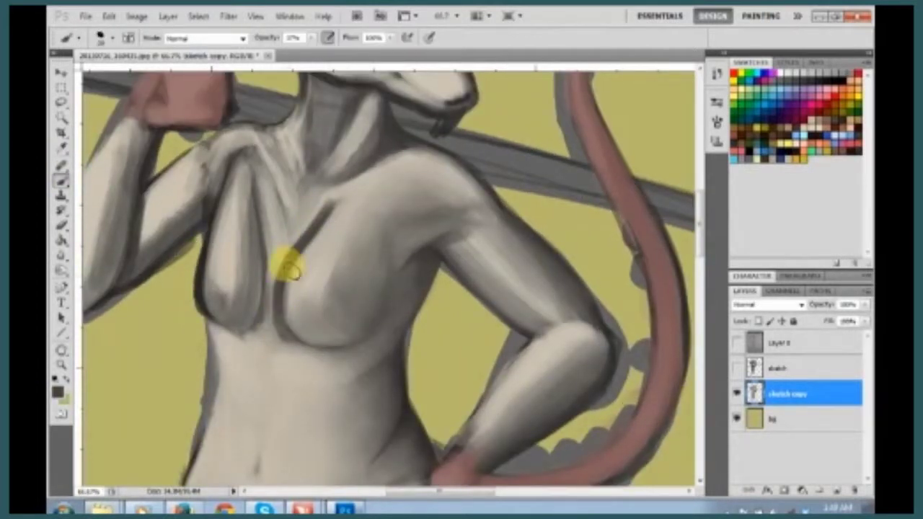
{"action": "mouse_move", "coordinate": [400, 287]}
{"action": "left_mouse_down"}
{"action": "mouse_move", "coordinate": [385, 322]}
{"action": "mouse_move", "coordinate": [320, 349]}
{"action": "left_mouse_up"}
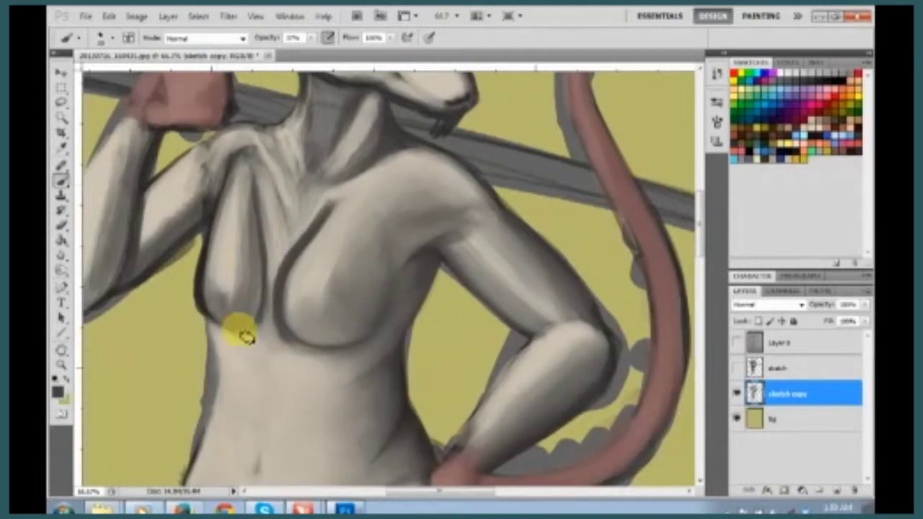
{"action": "mouse_move", "coordinate": [305, 227]}
{"action": "left_mouse_down"}
{"action": "mouse_move", "coordinate": [270, 320]}
{"action": "mouse_move", "coordinate": [269, 288]}
{"action": "left_mouse_up"}
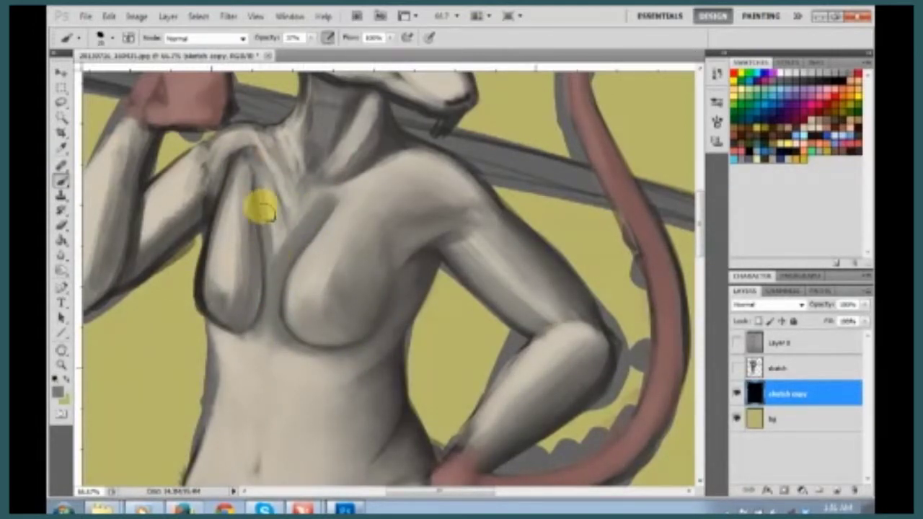
Add subtle upper-chest shading, darken the left breast and round out the right breast.
{"action": "key", "text": "h"}
{"action": "left_click_drag", "start_coordinate": [272, 227], "coordinate": [306, 215]}
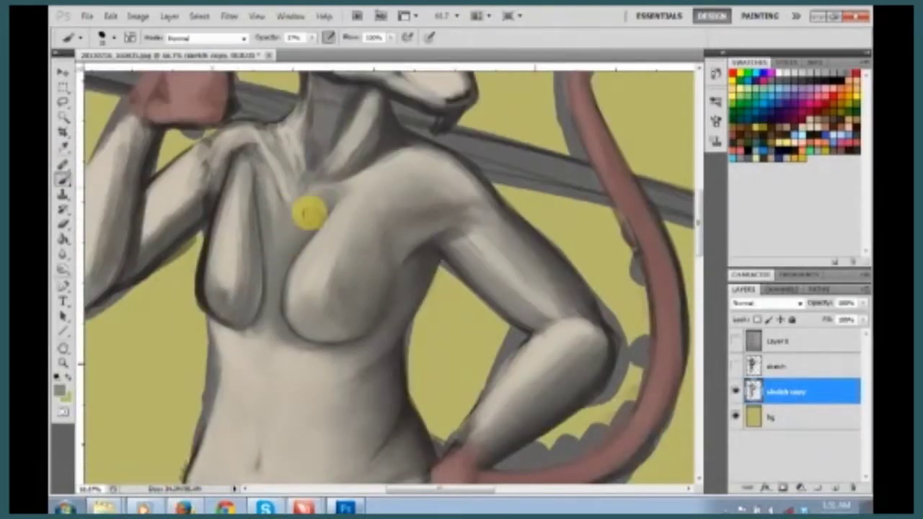
{"action": "left_click_drag", "start_coordinate": [257, 158], "coordinate": [303, 165]}
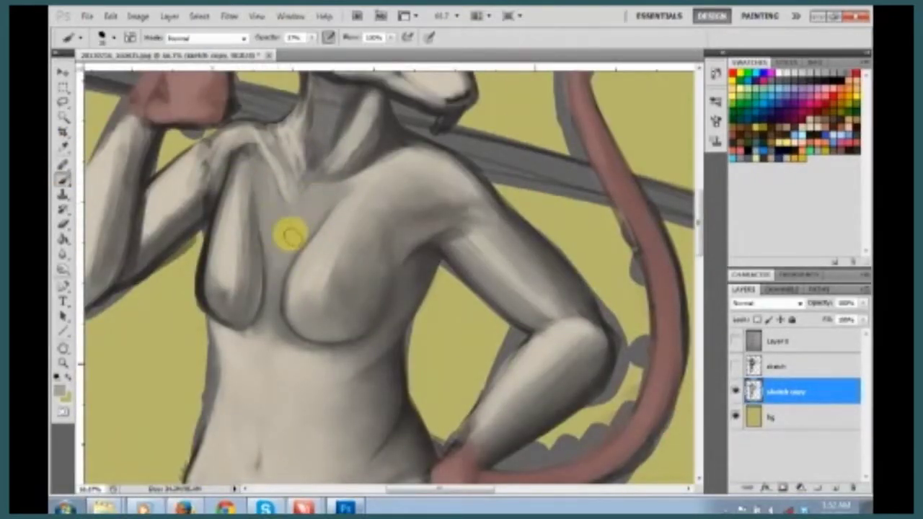
{"action": "key", "text": "ctrl+minus"}
{"action": "left_click_drag", "start_coordinate": [262, 299], "coordinate": [267, 226]}
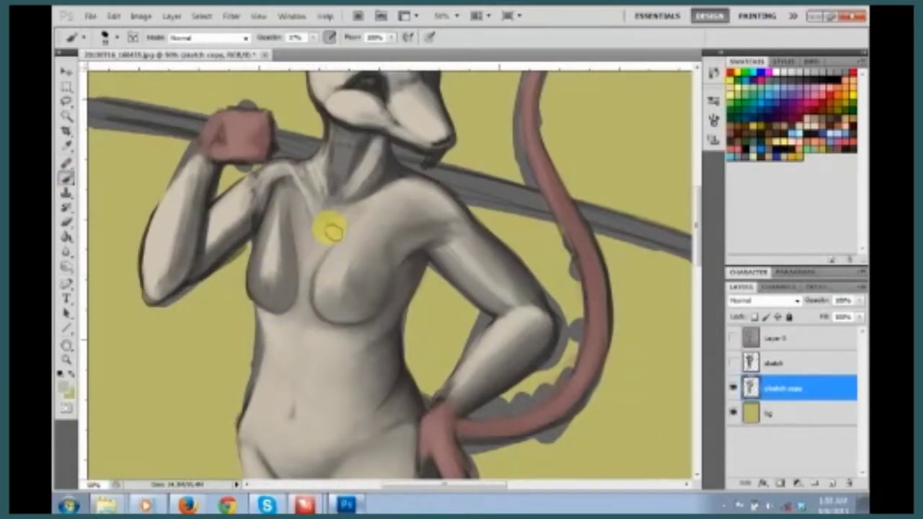
{"action": "mouse_move", "coordinate": [328, 311]}
{"action": "left_mouse_down"}
{"action": "mouse_move", "coordinate": [350, 288]}
{"action": "mouse_move", "coordinate": [336, 305]}
{"action": "left_mouse_up"}
Sample tones around the breasts and repaint the left breast's upper edge.
{"action": "left_click", "coordinate": [319, 305], "text": "alt"}
{"action": "left_click", "coordinate": [283, 315], "text": "alt"}
{"action": "left_click", "coordinate": [278, 247], "text": "alt"}
{"action": "left_click", "coordinate": [262, 257], "text": "alt"}
{"action": "mouse_move", "coordinate": [261, 257]}
{"action": "left_mouse_down"}
{"action": "mouse_move", "coordinate": [261, 248]}
{"action": "mouse_move", "coordinate": [251, 255]}
{"action": "mouse_move", "coordinate": [340, 274]}
{"action": "mouse_move", "coordinate": [346, 257]}
{"action": "left_mouse_up"}
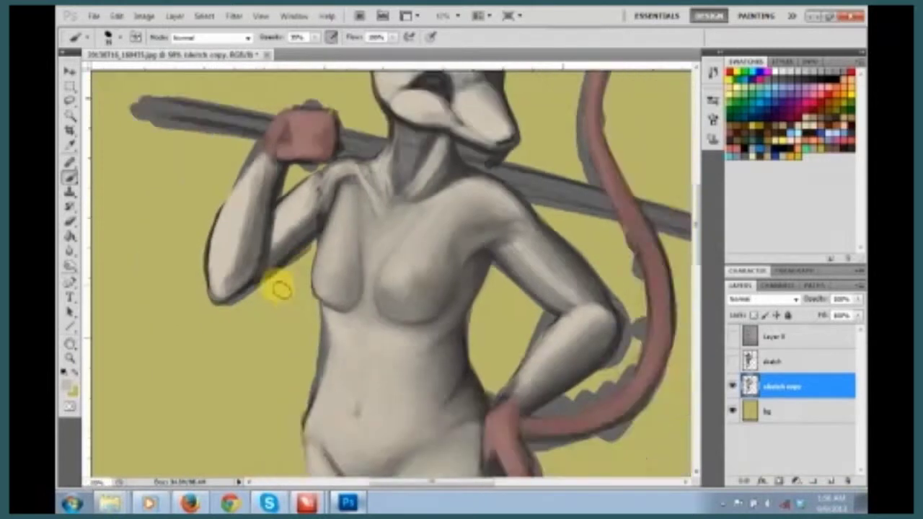
Shade along the neck and collarbone and lightly shade the shoulder between arm and neck.
{"action": "left_click_drag", "start_coordinate": [245, 180], "coordinate": [278, 288]}
{"action": "mouse_move", "coordinate": [365, 240]}
{"action": "left_mouse_down"}
{"action": "mouse_move", "coordinate": [287, 232]}
{"action": "mouse_move", "coordinate": [252, 288]}
{"action": "mouse_move", "coordinate": [285, 249]}
{"action": "left_mouse_up"}
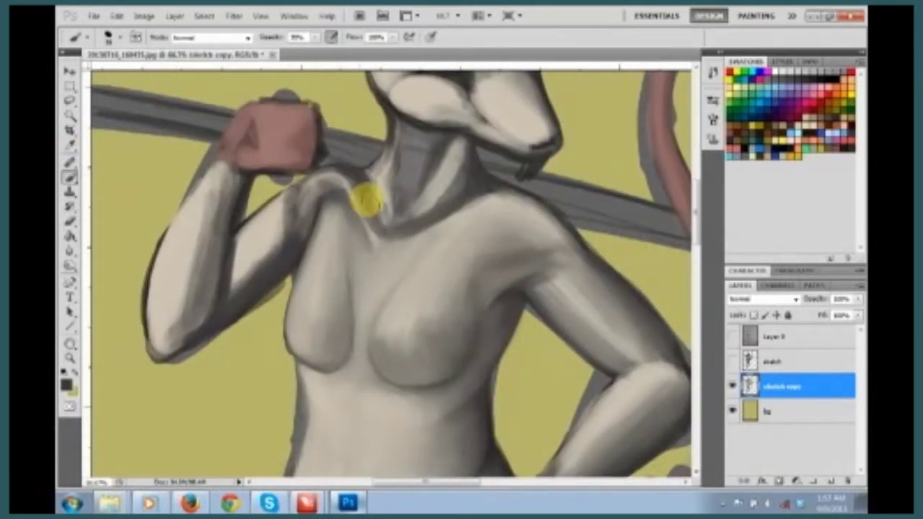
{"action": "left_click_drag", "start_coordinate": [368, 210], "coordinate": [387, 254]}
{"action": "mouse_move", "coordinate": [328, 184]}
{"action": "left_mouse_down"}
{"action": "mouse_move", "coordinate": [354, 223]}
{"action": "mouse_move", "coordinate": [371, 218]}
{"action": "mouse_move", "coordinate": [363, 210]}
{"action": "left_mouse_up"}
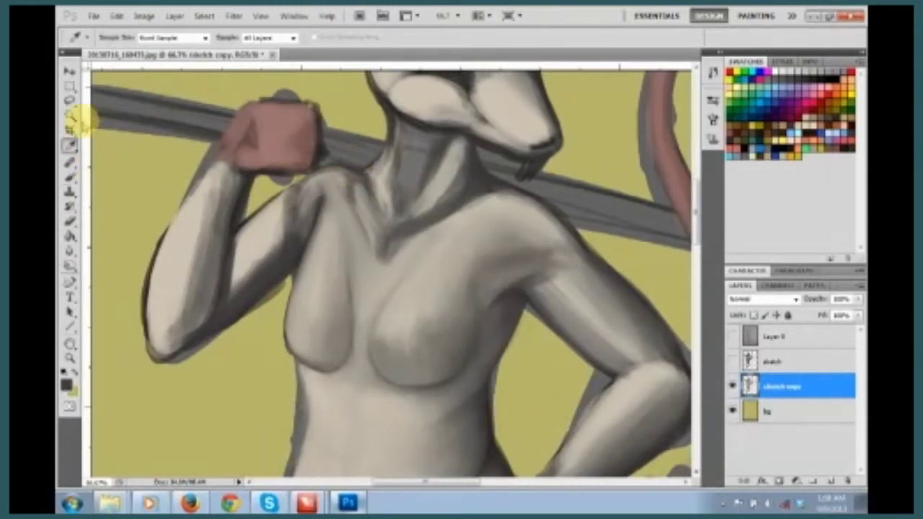
{"action": "left_click_drag", "start_coordinate": [311, 177], "coordinate": [318, 175]}
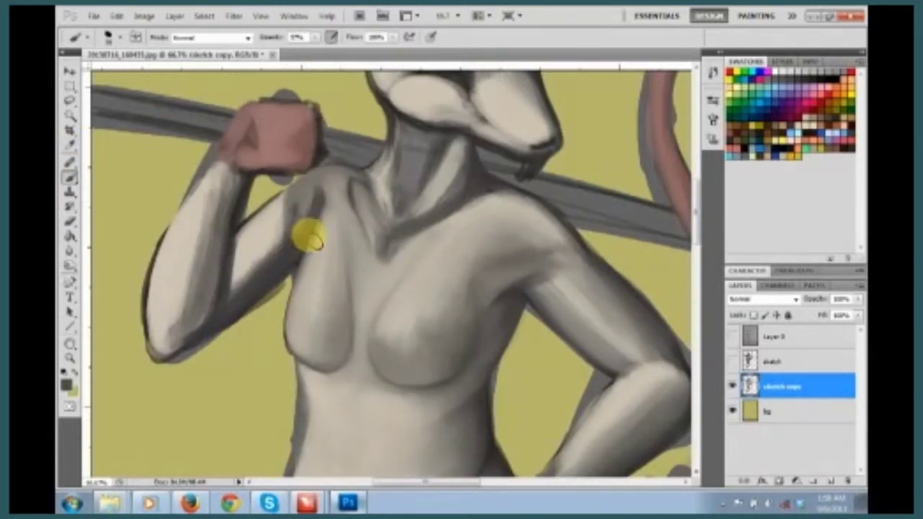
Show the lined sketch on Layer 0 again and lighten the shoulder between arm and chest.
{"action": "key", "text": "ctrl+0"}
{"action": "key", "text": "ctrl+1"}
{"action": "key", "text": "ctrl+minus"}
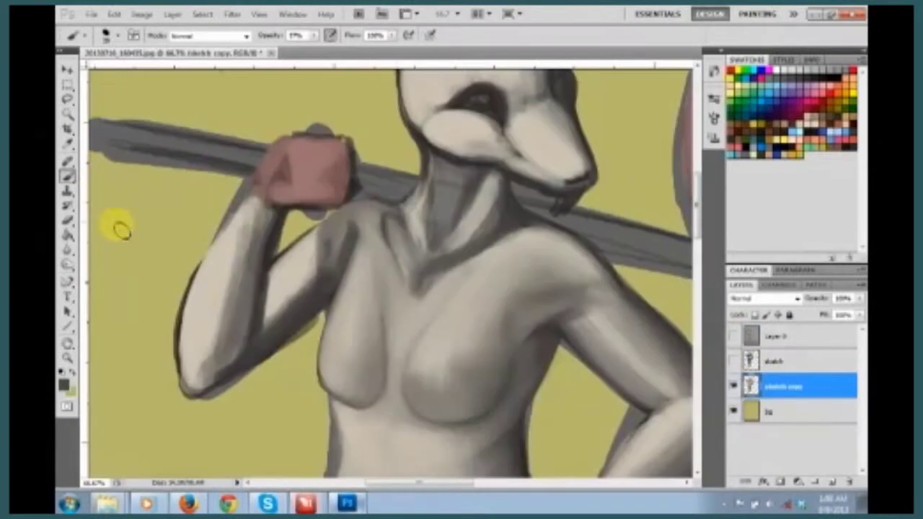
{"action": "left_click", "coordinate": [734, 336]}
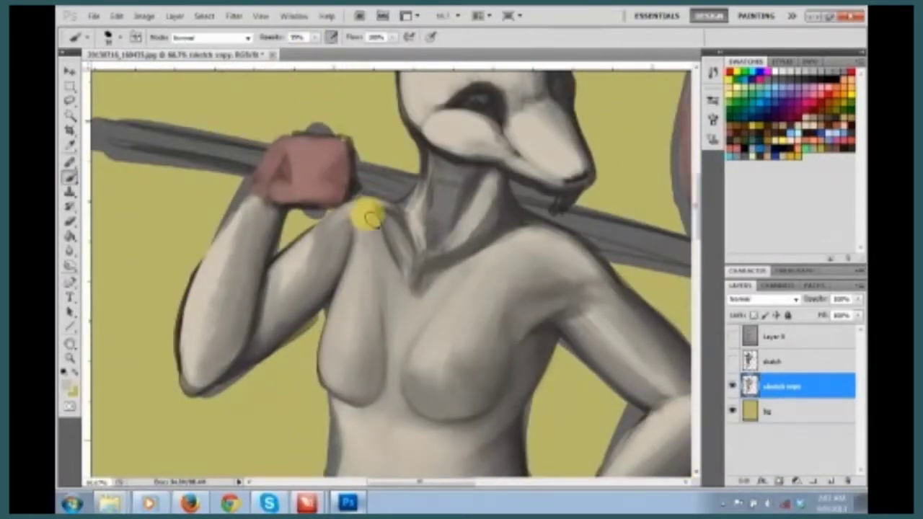
{"action": "left_click_drag", "start_coordinate": [376, 221], "coordinate": [317, 243]}
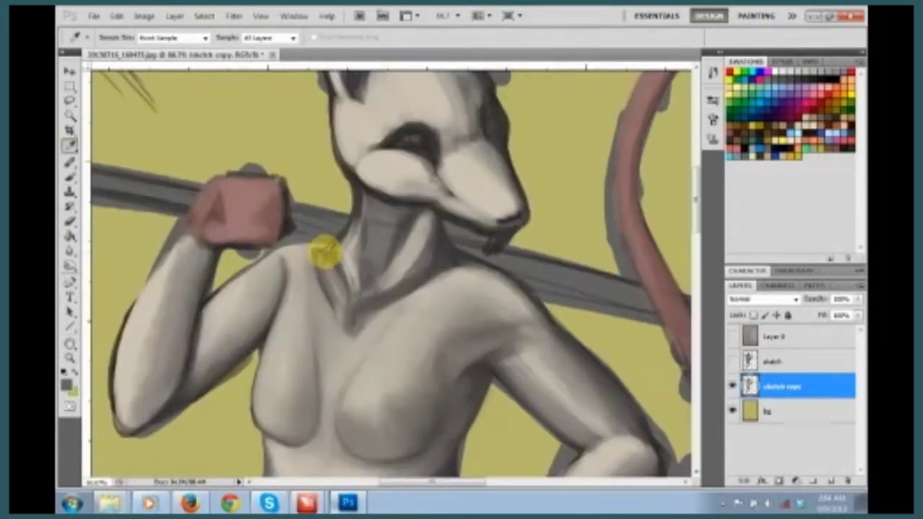
Toggle the sketch layer on and off with the Brush active to compare the painting.
{"action": "left_click", "coordinate": [732, 335]}
{"action": "key", "text": "b"}
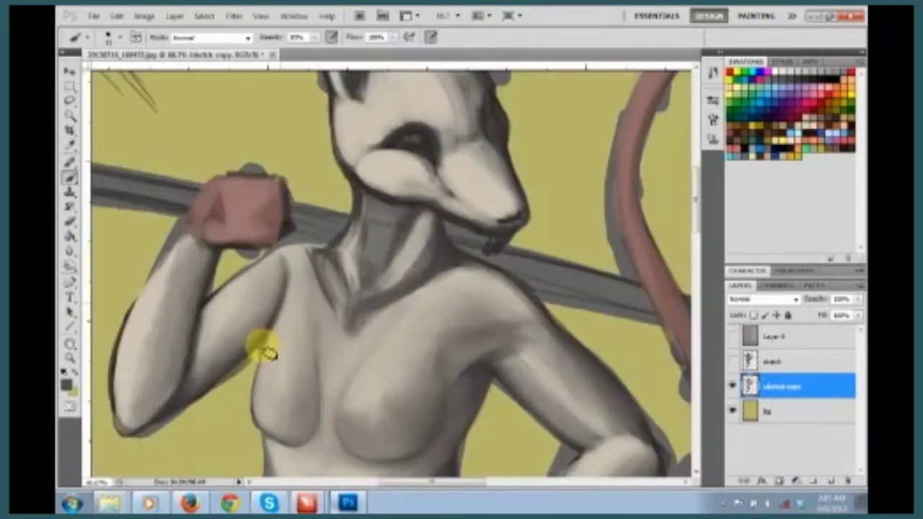
{"action": "left_click", "coordinate": [732, 336]}
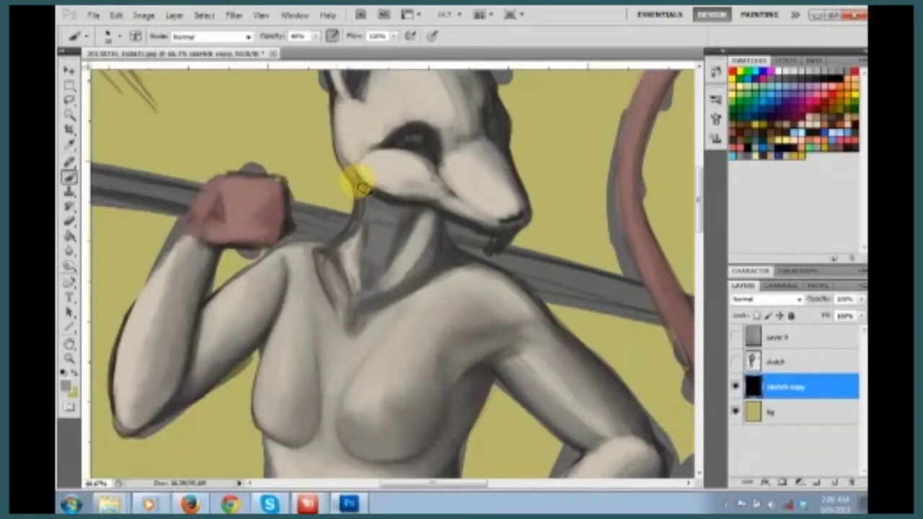
{"action": "left_click", "coordinate": [735, 336]}
{"action": "left_click", "coordinate": [735, 335]}
{"action": "left_click", "coordinate": [735, 336]}
Darken the neck's light streak and blend darker shading down the neck at 12% opacity.
{"action": "mouse_move", "coordinate": [419, 246]}
{"action": "left_mouse_down"}
{"action": "mouse_move", "coordinate": [398, 278]}
{"action": "mouse_move", "coordinate": [398, 214]}
{"action": "mouse_move", "coordinate": [369, 208]}
{"action": "mouse_move", "coordinate": [368, 285]}
{"action": "mouse_move", "coordinate": [371, 198]}
{"action": "left_mouse_up"}
{"action": "scroll", "coordinate": [313, 274], "scroll_direction": "down", "scroll_amount": 2}
{"action": "scroll", "coordinate": [380, 163], "scroll_direction": "up", "scroll_amount": 3}
{"action": "mouse_move", "coordinate": [380, 164]}
{"action": "left_mouse_down"}
{"action": "mouse_move", "coordinate": [445, 185]}
{"action": "mouse_move", "coordinate": [476, 229]}
{"action": "mouse_move", "coordinate": [440, 281]}
{"action": "left_mouse_up"}
{"action": "key", "text": "1"}
{"action": "key", "text": "2"}
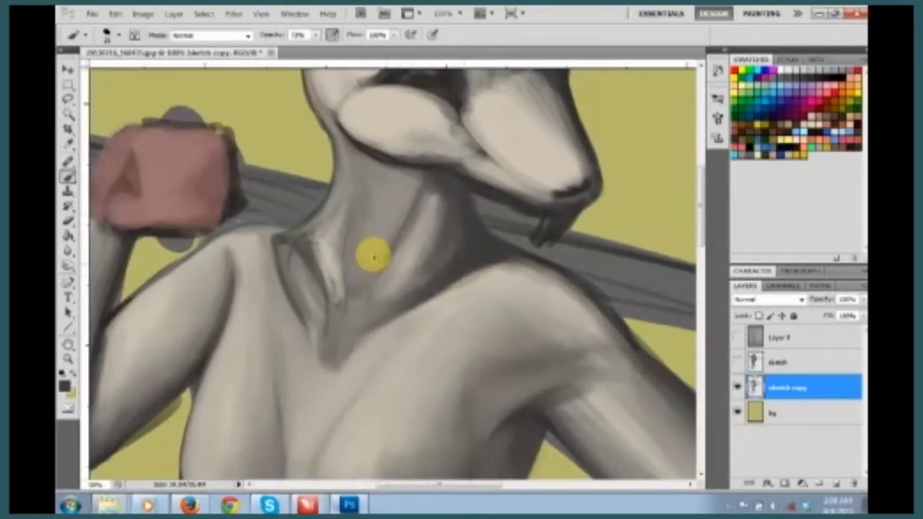
{"action": "scroll", "coordinate": [440, 282], "scroll_direction": "down", "scroll_amount": 3}
{"action": "scroll", "coordinate": [288, 324], "scroll_direction": "up", "scroll_amount": 2}
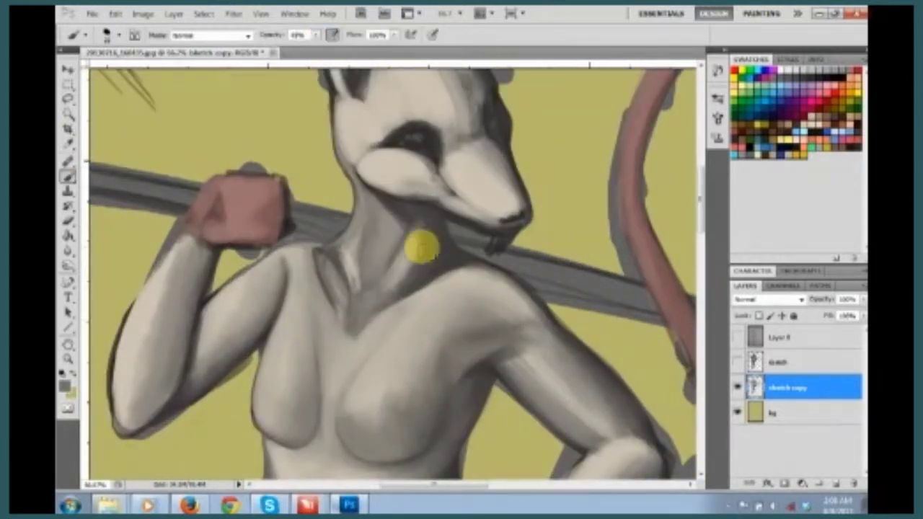
{"action": "left_click_drag", "start_coordinate": [412, 264], "coordinate": [435, 278]}
Sample a colour from the painting and briefly show the sketch lines before hiding them.
{"action": "left_click", "coordinate": [321, 247], "text": "alt"}
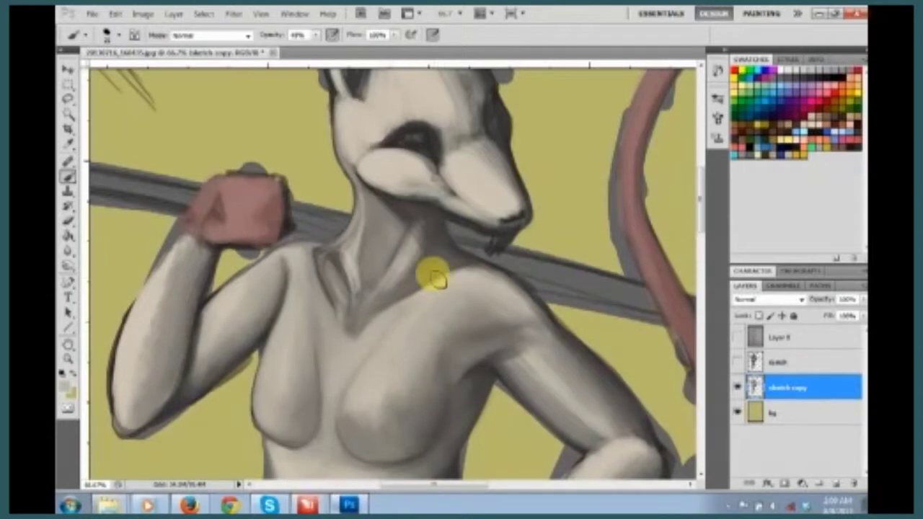
{"action": "left_click", "coordinate": [737, 337]}
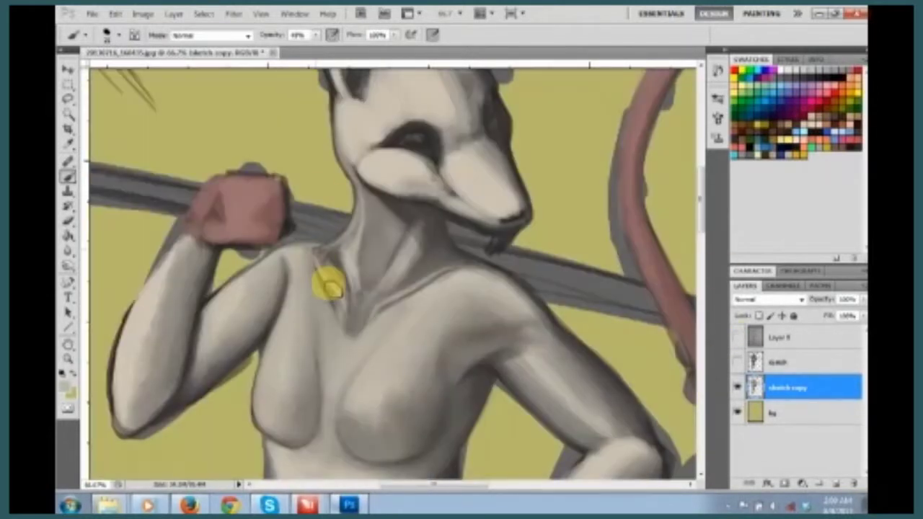
{"action": "key", "text": "ctrl+0"}
{"action": "scroll", "coordinate": [416, 288], "scroll_direction": "up", "scroll_amount": 4}
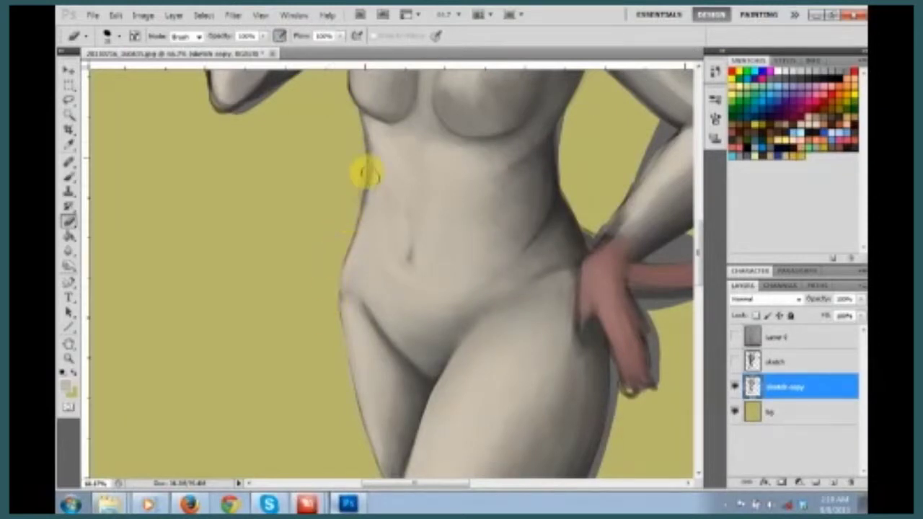
Compare against the sketch, sample a neck tone and repaint the neck's left edge.
{"action": "scroll", "coordinate": [350, 271], "scroll_direction": "down", "scroll_amount": 1}
{"action": "key", "text": "ctrl+0"}
{"action": "left_click", "coordinate": [735, 336]}
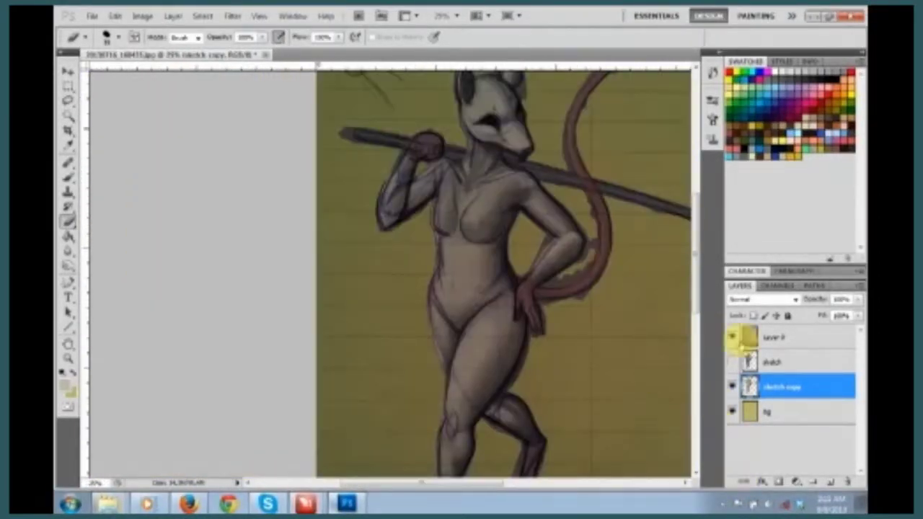
{"action": "key", "text": "ctrl+plus"}
{"action": "key", "text": "ctrl+plus"}
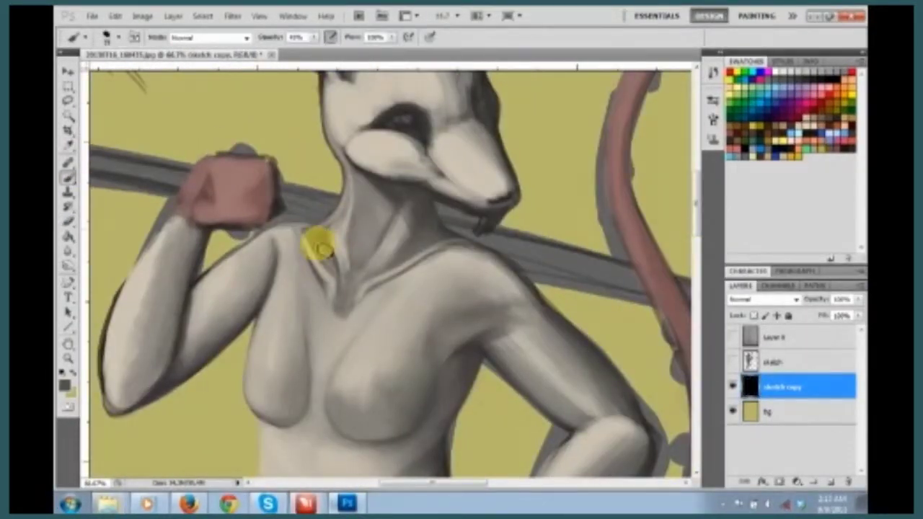
{"action": "key", "text": "i"}
{"action": "key", "text": "b"}
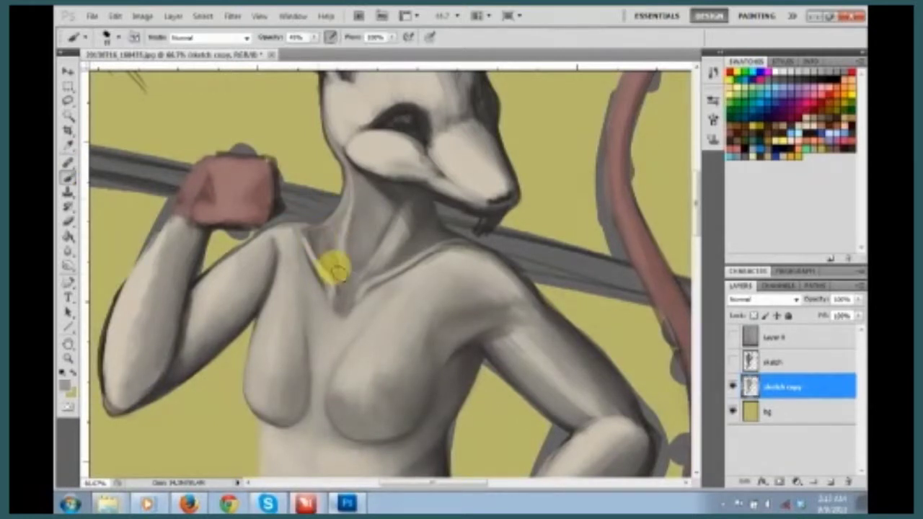
{"action": "left_click_drag", "start_coordinate": [300, 237], "coordinate": [320, 274]}
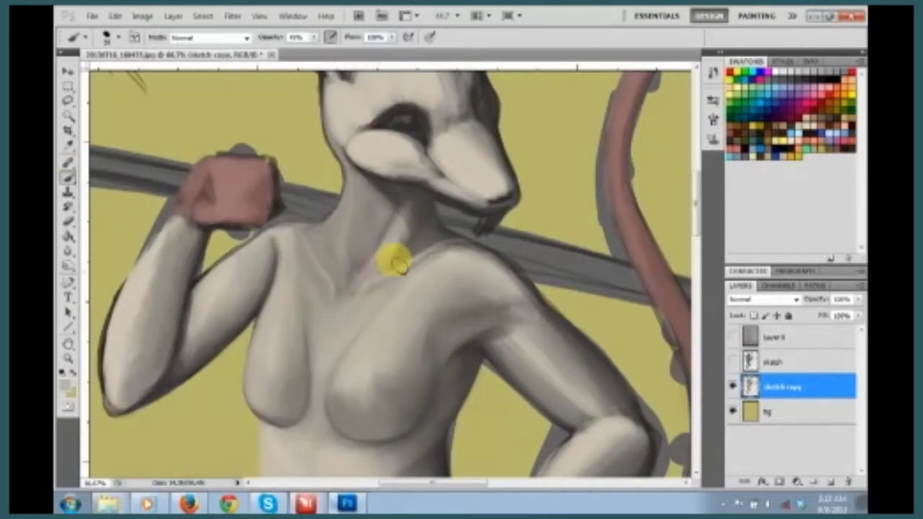
{"action": "key", "text": "ctrl+minus"}
{"action": "key", "text": "ctrl+minus"}
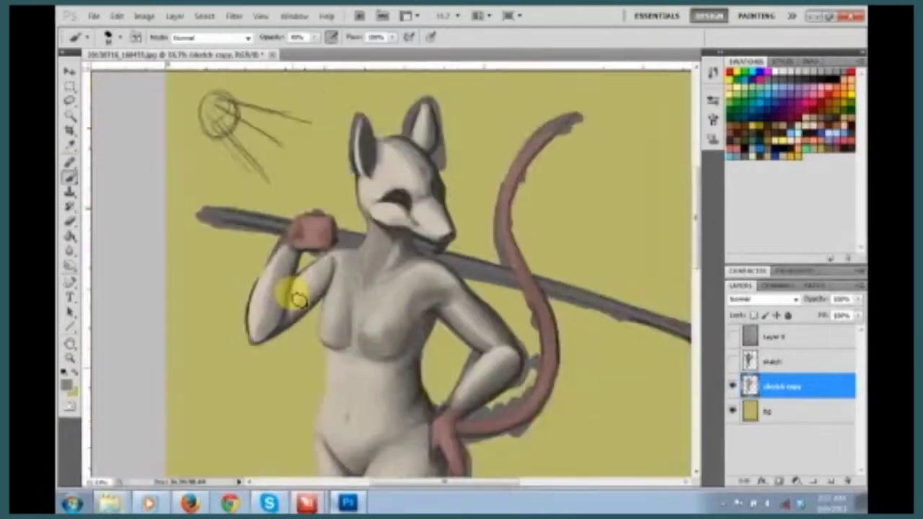
{"action": "key", "text": "ctrl+plus"}
{"action": "key", "text": "ctrl+plus"}
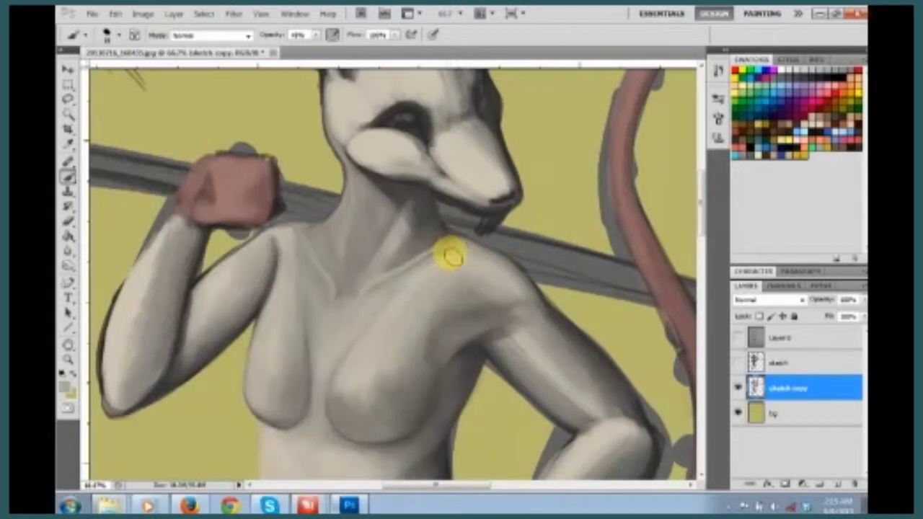
{"action": "scroll", "coordinate": [583, 331], "scroll_direction": "down", "scroll_amount": 3}
{"action": "scroll", "coordinate": [583, 331], "scroll_direction": "right", "scroll_amount": 3}
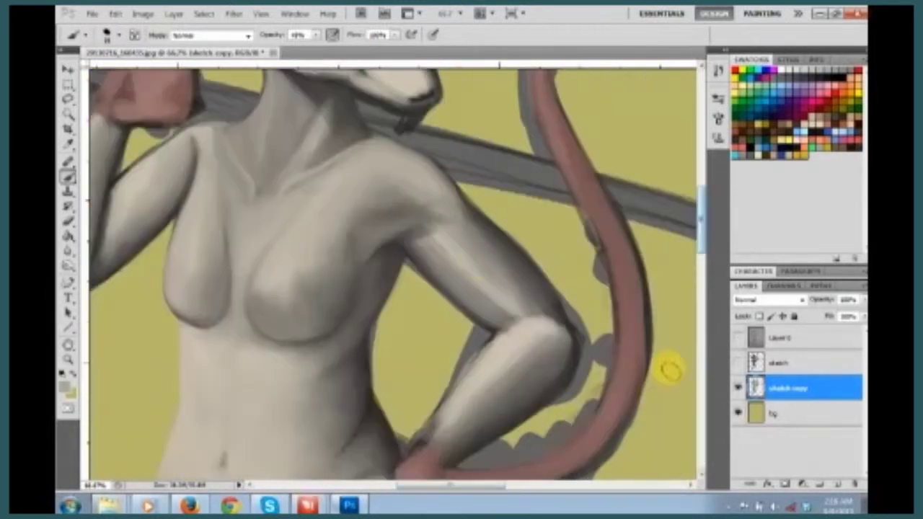
Lighten the hip arm's forearm at 80% opacity and its upper arm at 30%.
{"action": "scroll", "coordinate": [549, 306], "scroll_direction": "down", "scroll_amount": 2}
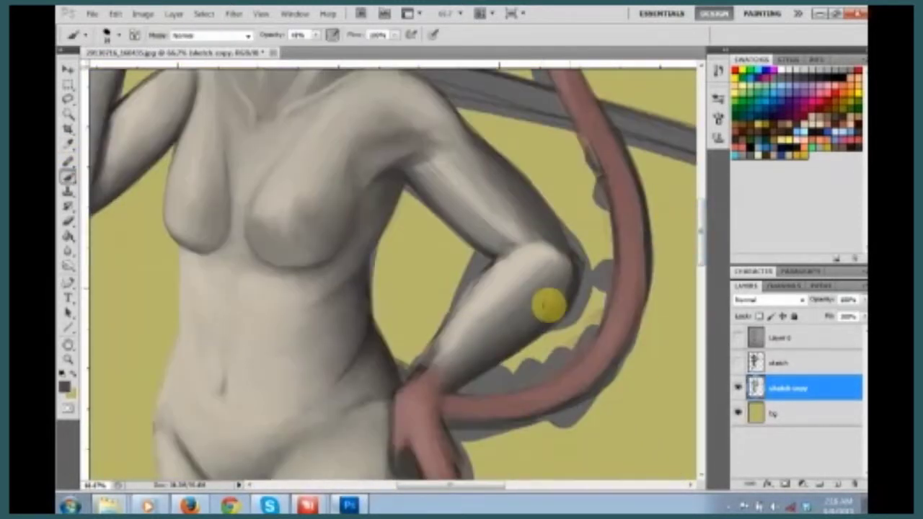
{"action": "key", "text": "8"}
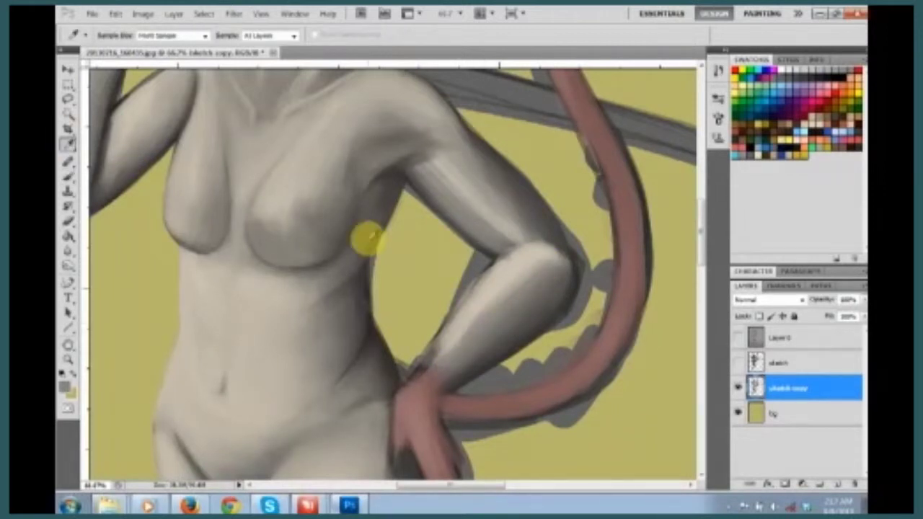
{"action": "left_click_drag", "start_coordinate": [416, 373], "coordinate": [530, 270]}
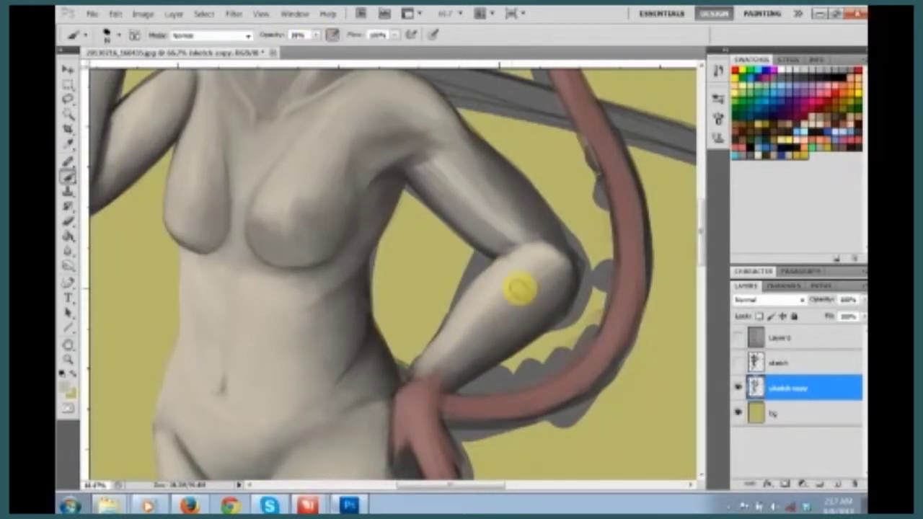
{"action": "mouse_move", "coordinate": [466, 149]}
{"action": "left_mouse_down"}
{"action": "mouse_move", "coordinate": [455, 181]}
{"action": "mouse_move", "coordinate": [401, 196]}
{"action": "left_mouse_up"}
{"action": "key", "text": "3"}
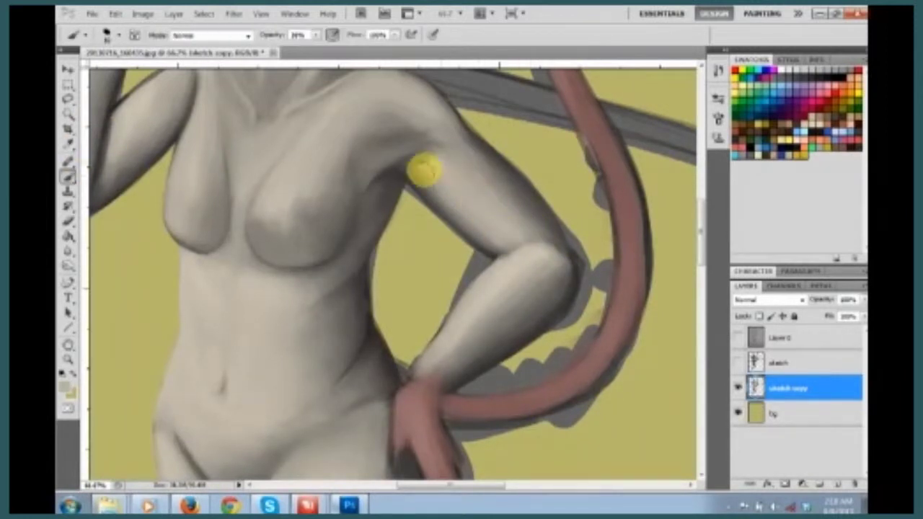
{"action": "left_click_drag", "start_coordinate": [470, 209], "coordinate": [526, 287]}
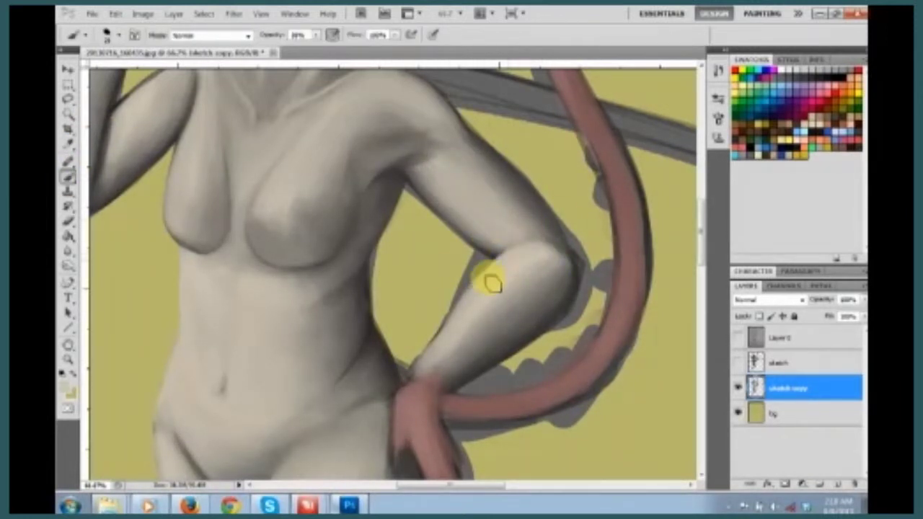
{"action": "key", "text": "ctrl+plus"}
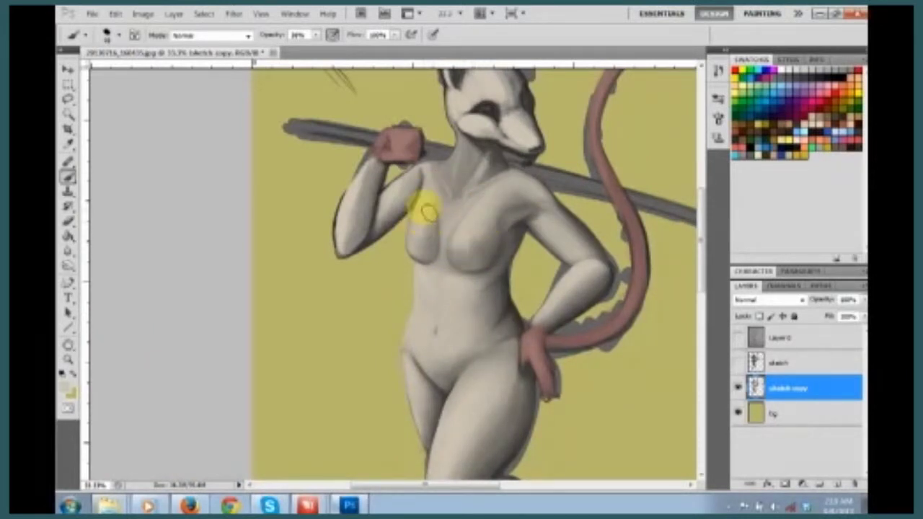
{"action": "scroll", "coordinate": [389, 141], "scroll_direction": "up", "scroll_amount": 2}
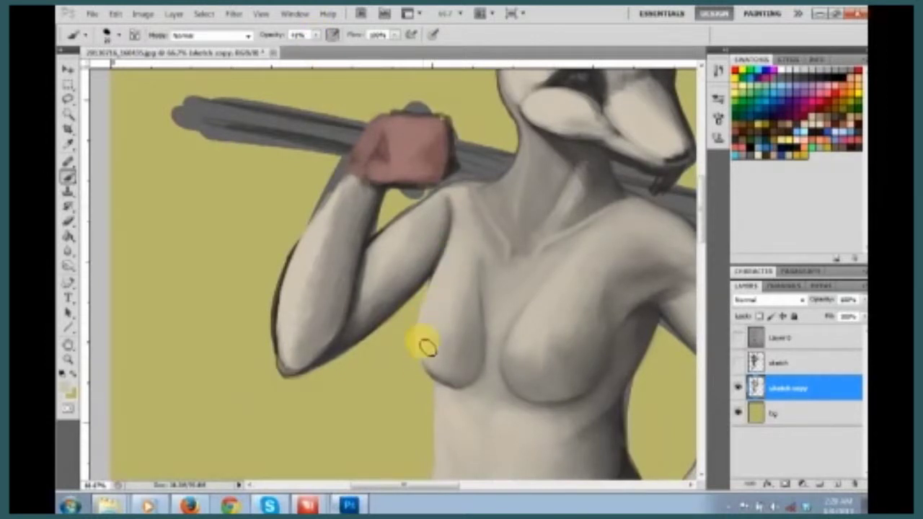
At 40% opacity, shade the armpit, inner arm edge, upper-arm underside and the arm crease.
{"action": "scroll", "coordinate": [351, 324], "scroll_direction": "down", "scroll_amount": 3}
{"action": "scroll", "coordinate": [404, 245], "scroll_direction": "up", "scroll_amount": 4}
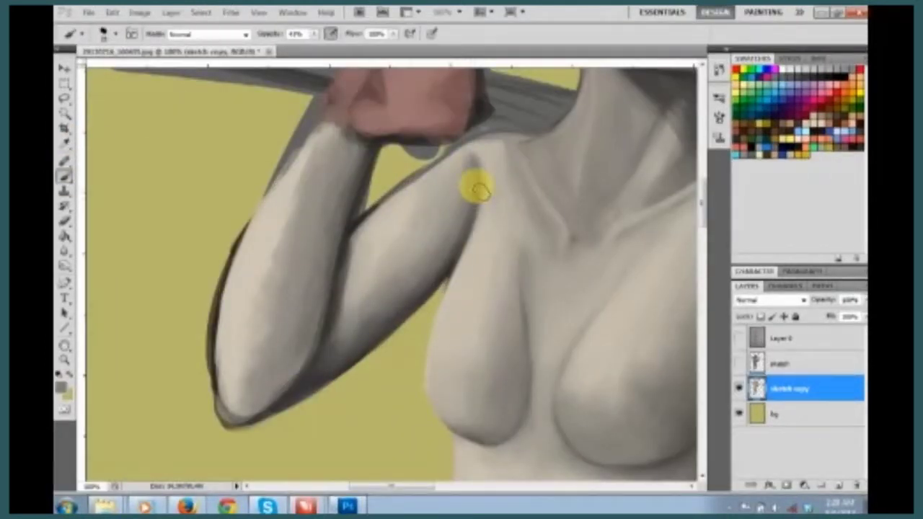
{"action": "left_click_drag", "start_coordinate": [479, 193], "coordinate": [449, 285]}
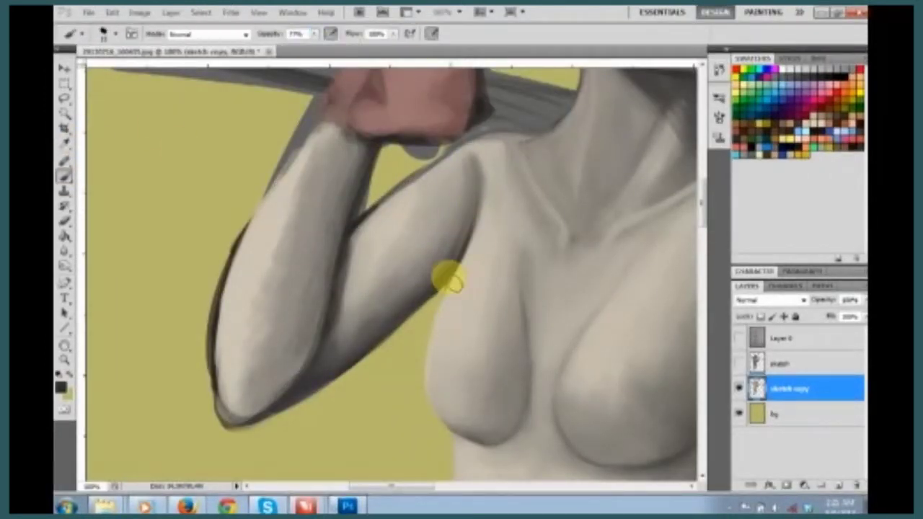
{"action": "key", "text": "4"}
{"action": "mouse_move", "coordinate": [441, 274]}
{"action": "left_mouse_down"}
{"action": "mouse_move", "coordinate": [442, 204]}
{"action": "mouse_move", "coordinate": [451, 197]}
{"action": "left_mouse_up"}
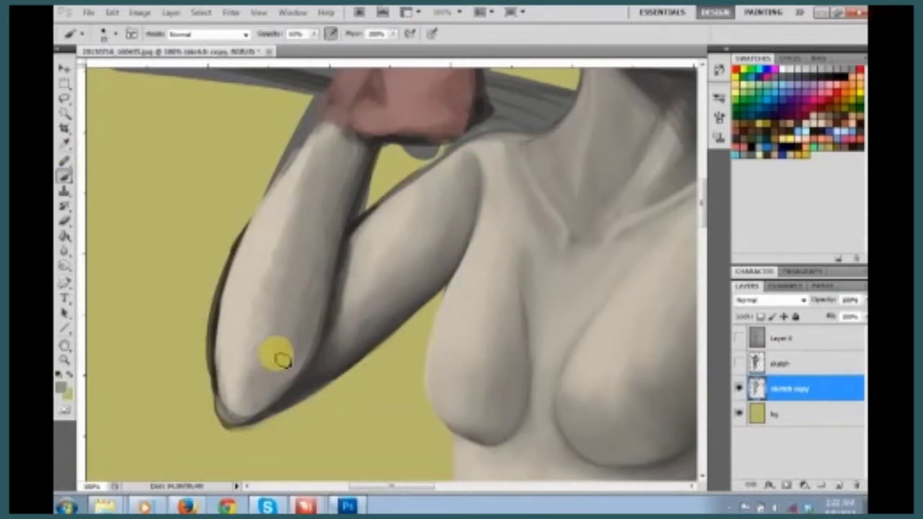
{"action": "mouse_move", "coordinate": [274, 411]}
{"action": "left_mouse_down"}
{"action": "mouse_move", "coordinate": [392, 240]}
{"action": "mouse_move", "coordinate": [396, 313]}
{"action": "mouse_move", "coordinate": [462, 181]}
{"action": "mouse_move", "coordinate": [341, 308]}
{"action": "mouse_move", "coordinate": [372, 144]}
{"action": "mouse_move", "coordinate": [322, 293]}
{"action": "left_mouse_up"}
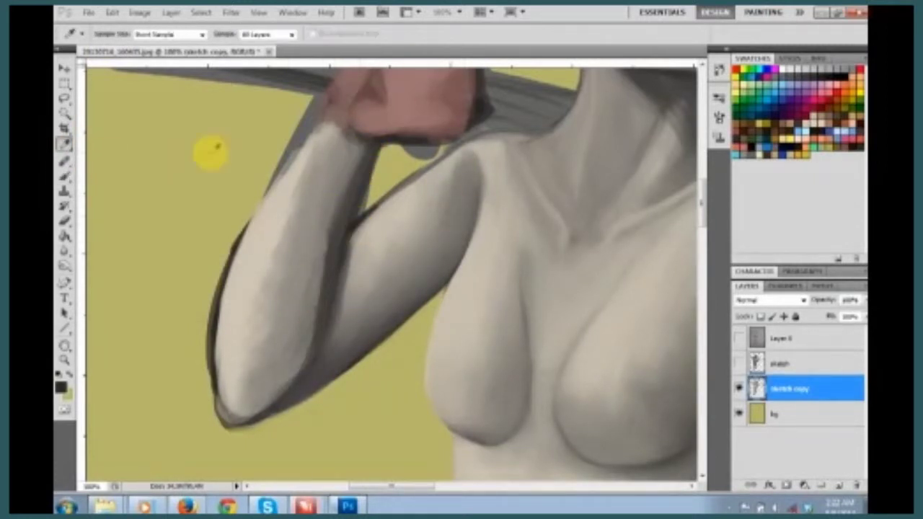
{"action": "left_click_drag", "start_coordinate": [317, 357], "coordinate": [311, 382]}
{"action": "mouse_move", "coordinate": [353, 258]}
{"action": "left_mouse_down"}
{"action": "mouse_move", "coordinate": [301, 371]}
{"action": "mouse_move", "coordinate": [412, 292]}
{"action": "mouse_move", "coordinate": [344, 227]}
{"action": "mouse_move", "coordinate": [346, 196]}
{"action": "mouse_move", "coordinate": [313, 362]}
{"action": "mouse_move", "coordinate": [292, 301]}
{"action": "mouse_move", "coordinate": [330, 154]}
{"action": "left_mouse_up"}
At 14% opacity, sample a tone, darken the forearm shading and brighten its left side.
{"action": "key", "text": "1"}
{"action": "key", "text": "4"}
{"action": "left_click", "coordinate": [353, 175], "text": "alt"}
{"action": "key", "text": "ctrl+minus"}
{"action": "key", "text": "ctrl+minus"}
{"action": "key", "text": "ctrl+minus"}
{"action": "key", "text": "ctrl+plus"}
{"action": "key", "text": "ctrl+plus"}
{"action": "key", "text": "ctrl+plus"}
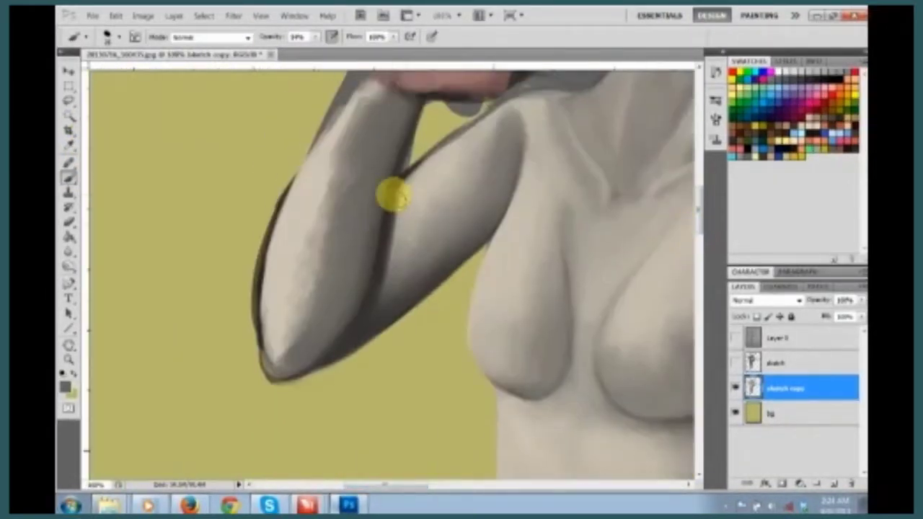
{"action": "scroll", "coordinate": [372, 334], "scroll_direction": "up", "scroll_amount": 2}
{"action": "left_click_drag", "start_coordinate": [315, 166], "coordinate": [270, 406]}
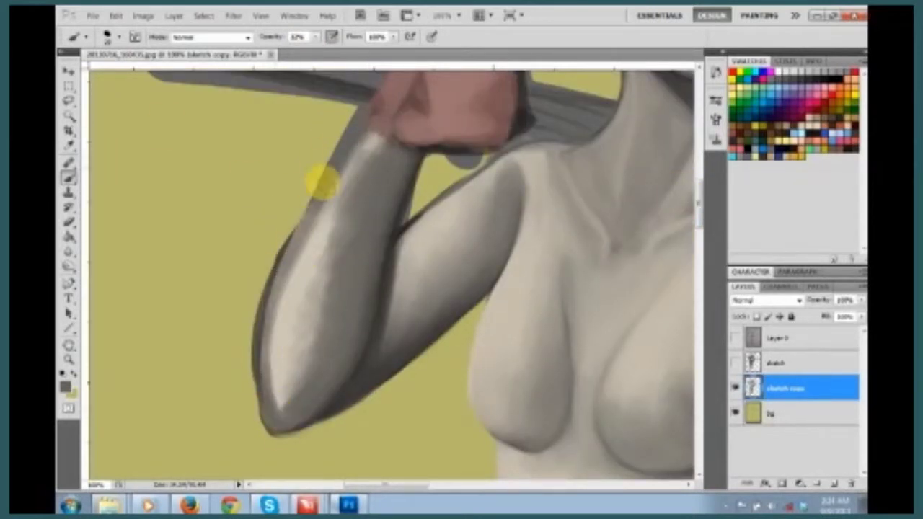
{"action": "left_click_drag", "start_coordinate": [319, 181], "coordinate": [281, 314]}
{"action": "left_click", "coordinate": [283, 312], "text": "alt"}
{"action": "mouse_move", "coordinate": [291, 375]}
{"action": "left_mouse_down"}
{"action": "mouse_move", "coordinate": [282, 288]}
{"action": "mouse_move", "coordinate": [330, 181]}
{"action": "mouse_move", "coordinate": [332, 397]}
{"action": "left_mouse_up"}
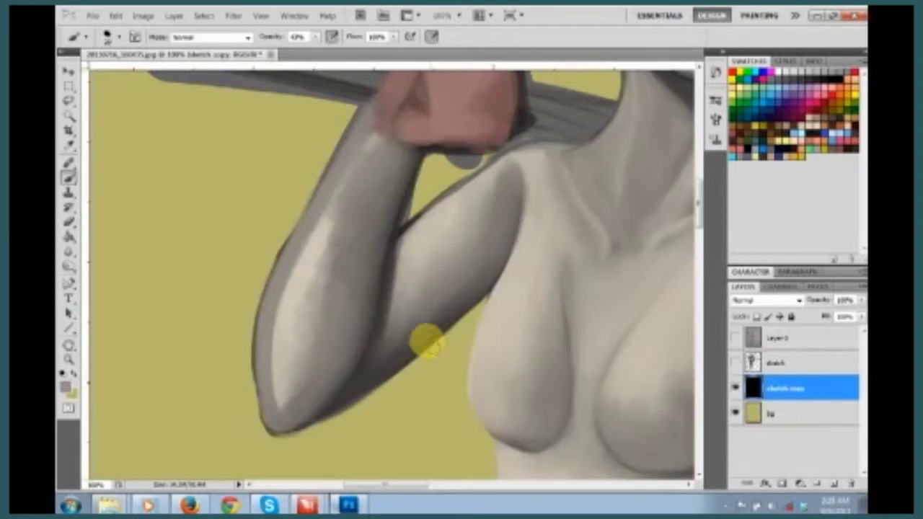
Repaint the forearm and elbow lighter, then sample a lighter skin tone from the chest.
{"action": "key", "text": "ctrl+minus"}
{"action": "key", "text": "ctrl+minus"}
{"action": "mouse_move", "coordinate": [349, 329]}
{"action": "left_mouse_down"}
{"action": "mouse_move", "coordinate": [361, 231]}
{"action": "mouse_move", "coordinate": [337, 346]}
{"action": "left_mouse_up"}
{"action": "left_click", "coordinate": [361, 230], "text": "alt"}
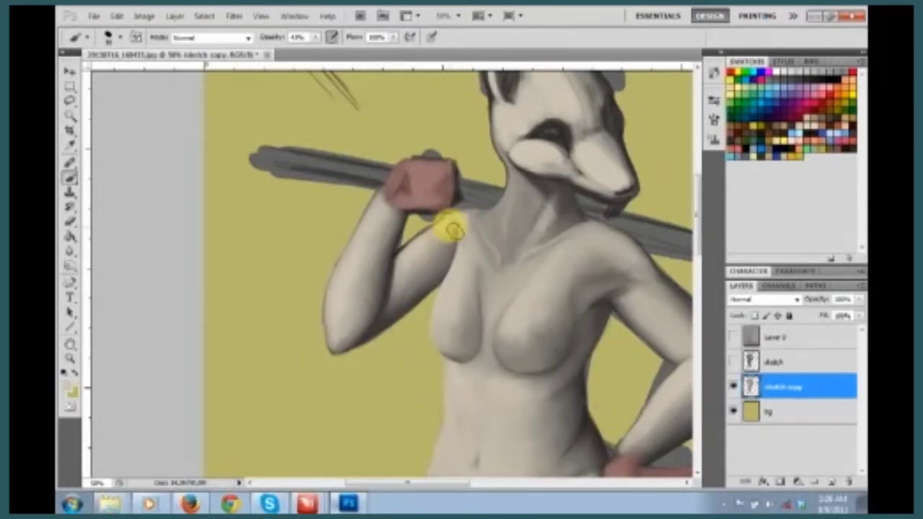
{"action": "mouse_move", "coordinate": [431, 245]}
{"action": "left_mouse_down"}
{"action": "mouse_move", "coordinate": [319, 301]}
{"action": "mouse_move", "coordinate": [467, 260]}
{"action": "left_mouse_up"}
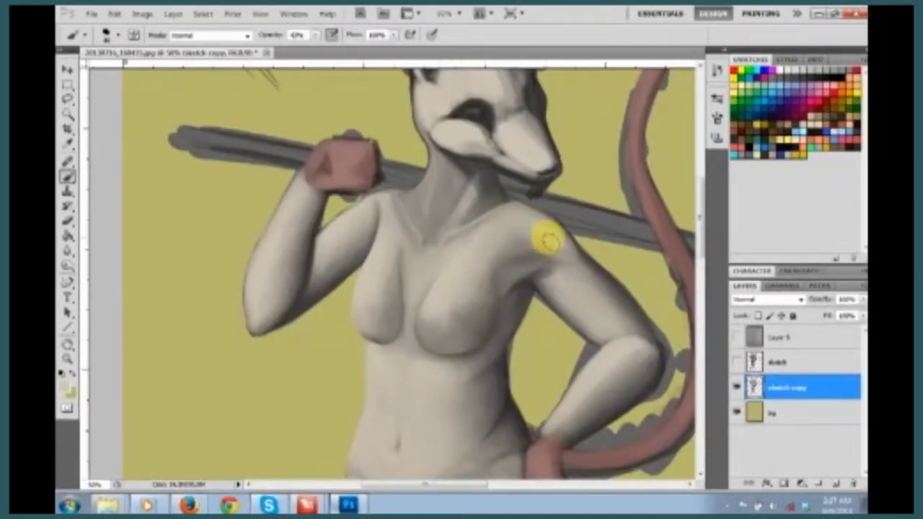
{"action": "left_click_drag", "start_coordinate": [334, 246], "coordinate": [405, 313]}
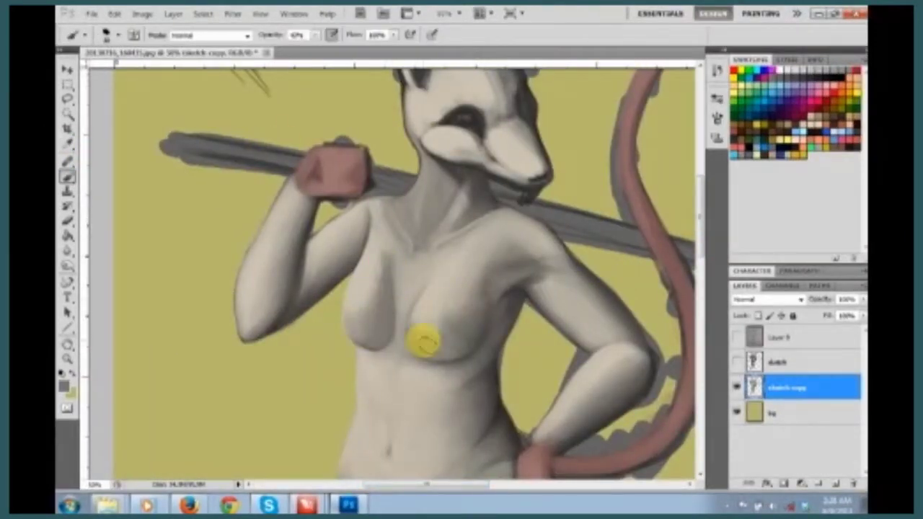
{"action": "left_click", "coordinate": [373, 267], "text": "alt"}
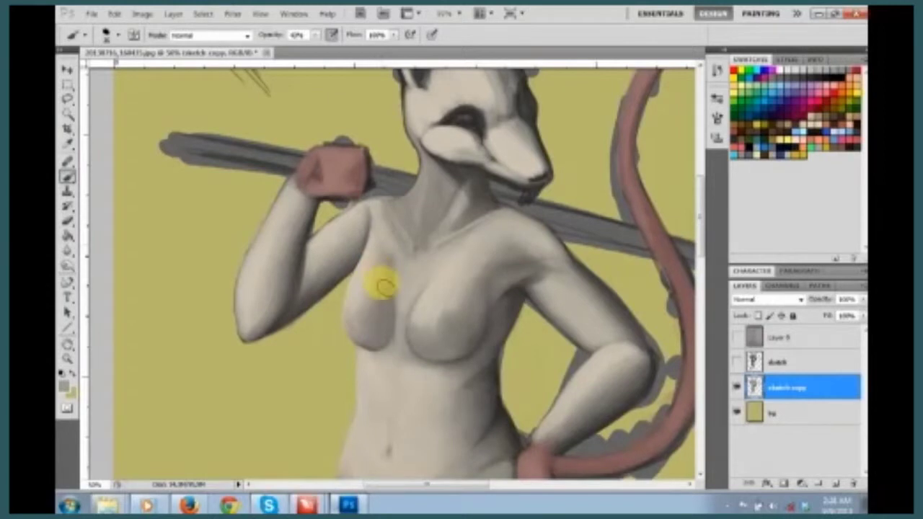
Sample a lighter chest tone and brush a pale highlight down the neck and collarbone.
{"action": "left_click", "coordinate": [366, 233], "text": "alt"}
{"action": "mouse_move", "coordinate": [370, 295]}
{"action": "left_mouse_down"}
{"action": "mouse_move", "coordinate": [365, 282]}
{"action": "mouse_move", "coordinate": [437, 324]}
{"action": "left_mouse_up"}
{"action": "left_click_drag", "start_coordinate": [481, 303], "coordinate": [340, 302]}
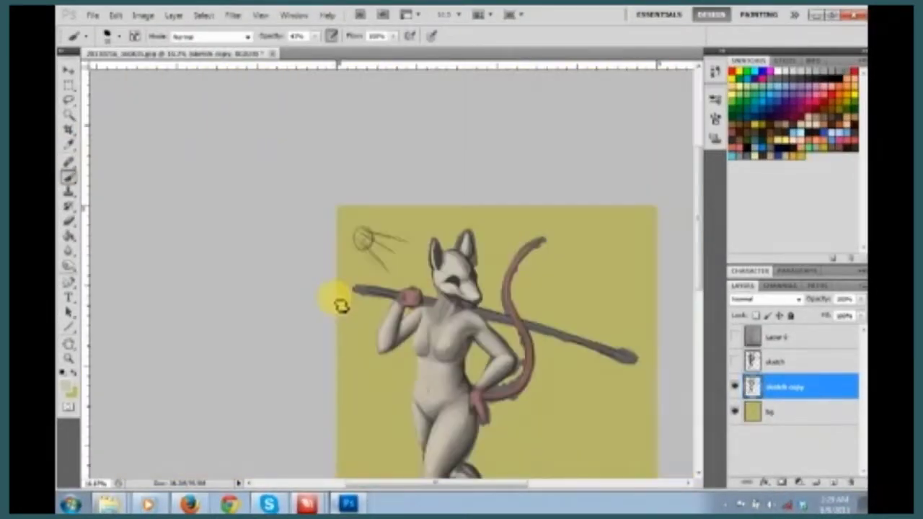
{"action": "key", "text": "ctrl+minus"}
{"action": "key", "text": "ctrl+plus"}
{"action": "key", "text": "ctrl+plus"}
{"action": "key", "text": "ctrl+plus"}
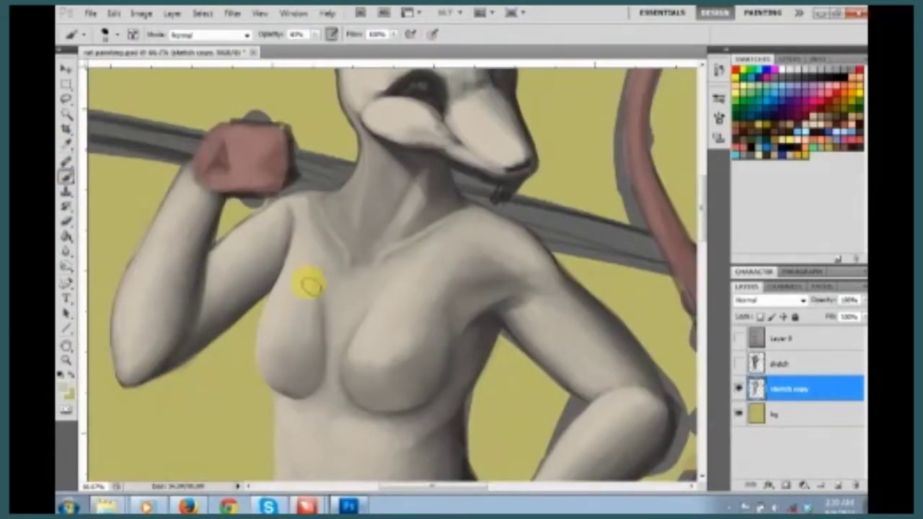
{"action": "left_click_drag", "start_coordinate": [308, 282], "coordinate": [389, 258]}
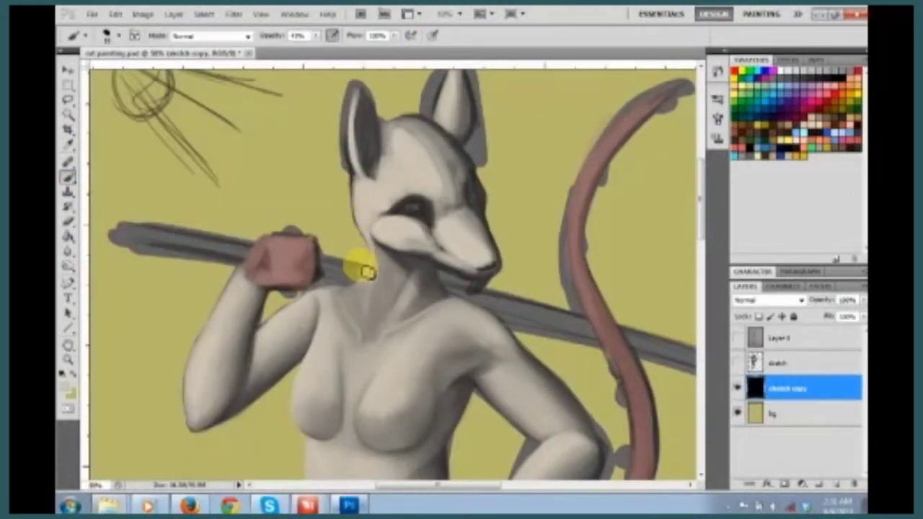
{"action": "key", "text": "ctrl+plus"}
{"action": "key", "text": "ctrl+plus"}
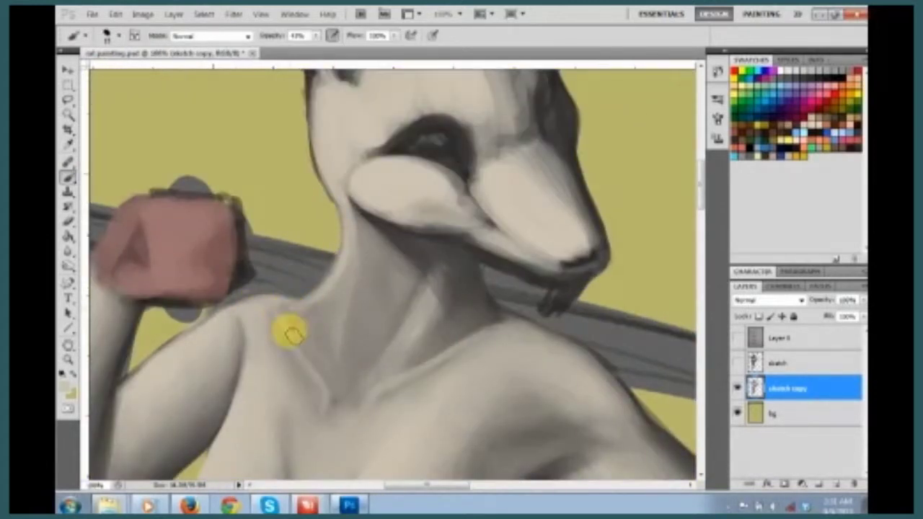
{"action": "left_click_drag", "start_coordinate": [325, 408], "coordinate": [287, 306]}
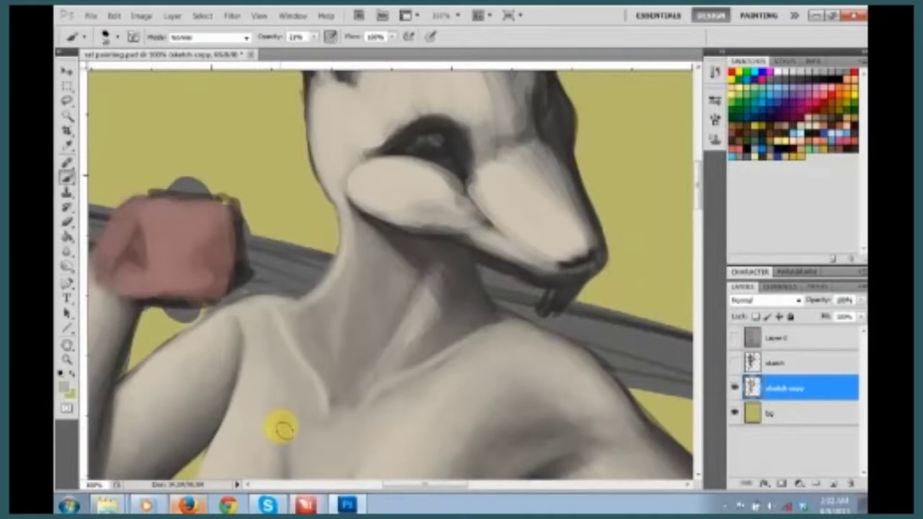
{"action": "key", "text": "ctrl+minus"}
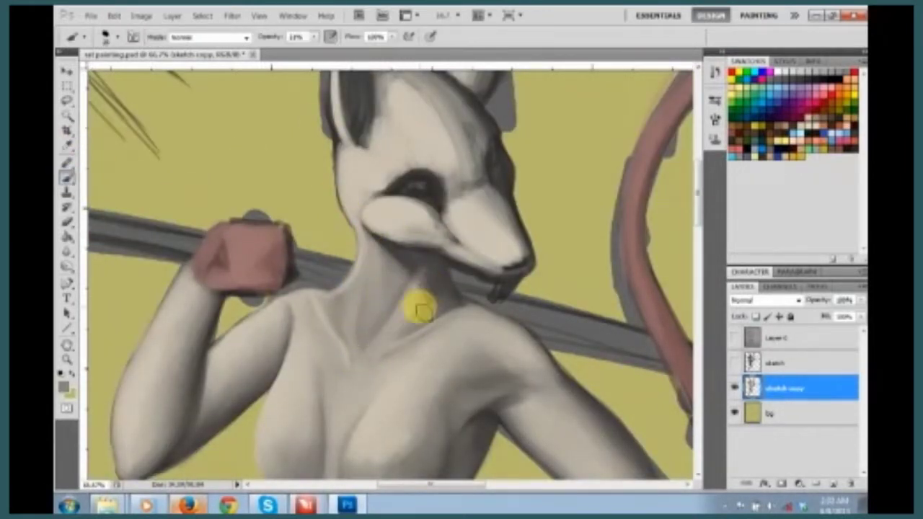
{"action": "key", "text": "ctrl+0"}
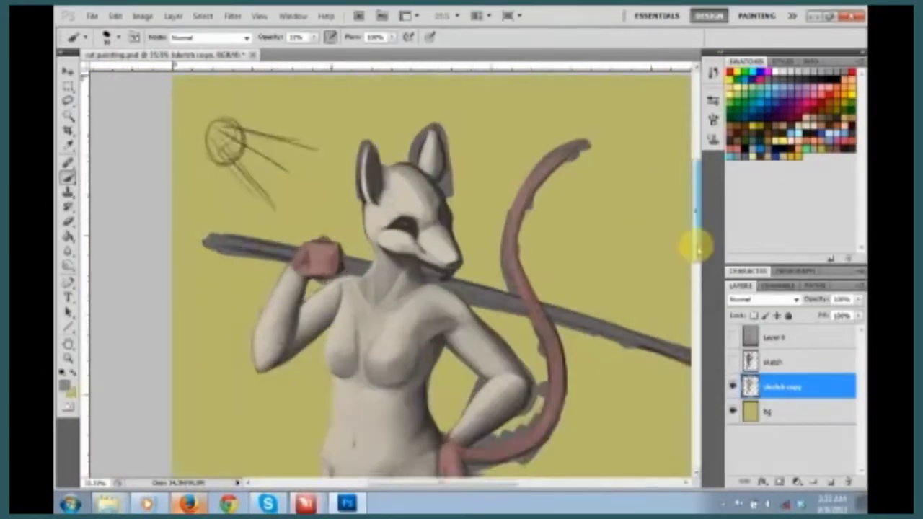
Sample a lighter torso skin tone and repaint the shading near the crotch and hip.
{"action": "key", "text": "ctrl+alt+0"}
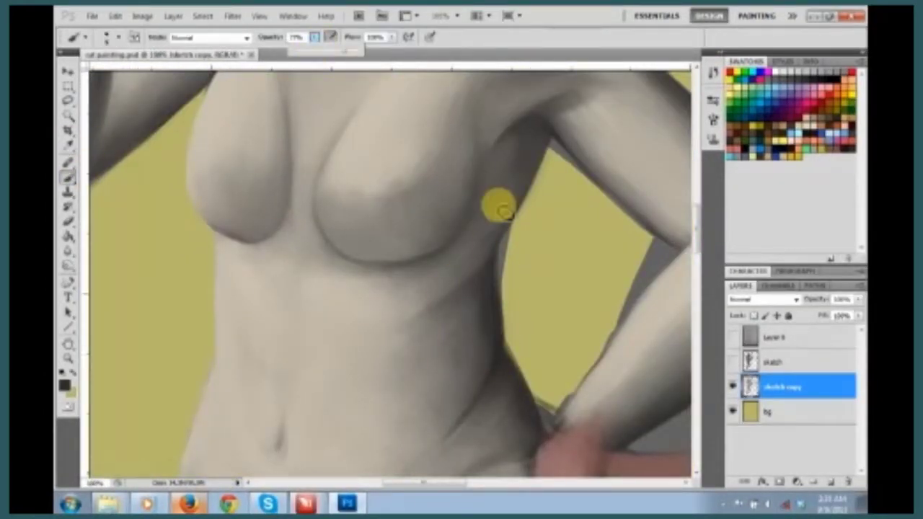
{"action": "key", "text": "ctrl+minus"}
{"action": "key", "text": "ctrl+minus"}
{"action": "key", "text": "ctrl+minus"}
{"action": "key", "text": "ctrl+minus"}
{"action": "key", "text": "ctrl+minus"}
{"action": "key", "text": "ctrl+plus"}
{"action": "key", "text": "ctrl+plus"}
{"action": "key", "text": "ctrl+plus"}
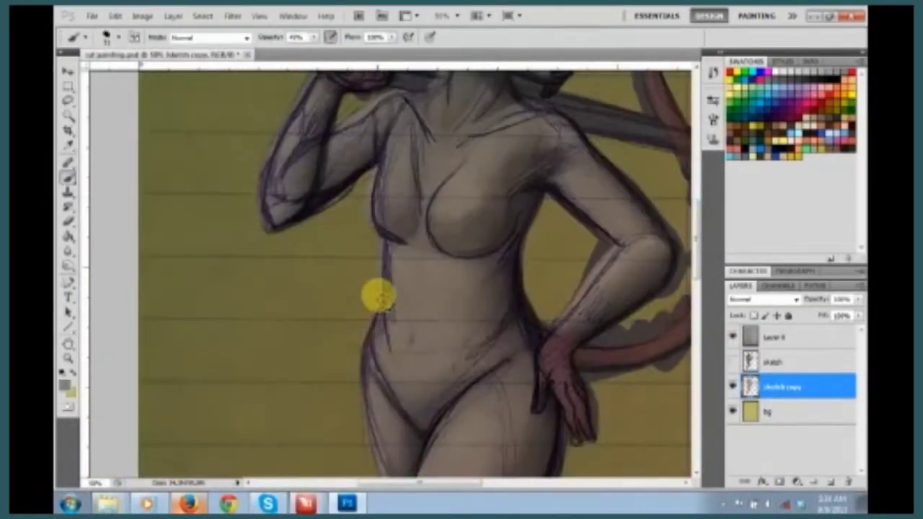
{"action": "left_click", "coordinate": [388, 343], "text": "alt"}
{"action": "key", "text": "b"}
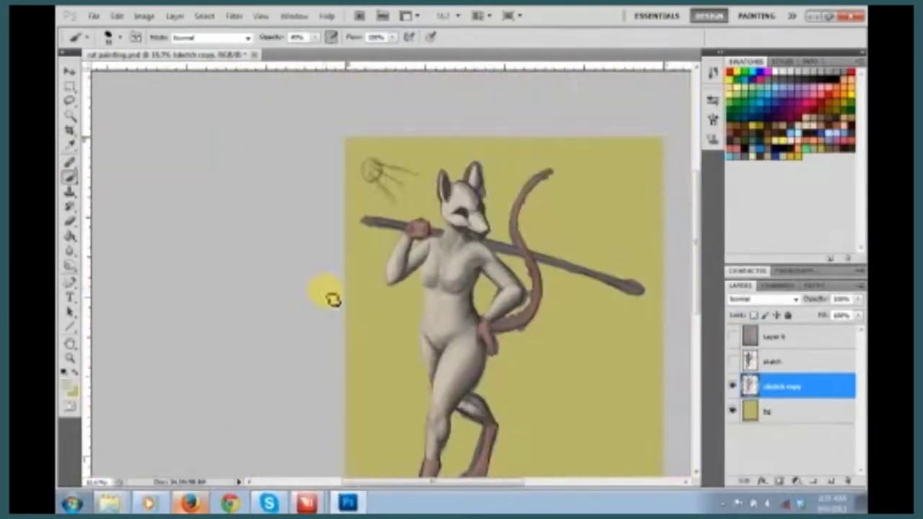
{"action": "left_click_drag", "start_coordinate": [400, 322], "coordinate": [690, 289]}
{"action": "left_click_drag", "start_coordinate": [357, 186], "coordinate": [422, 258]}
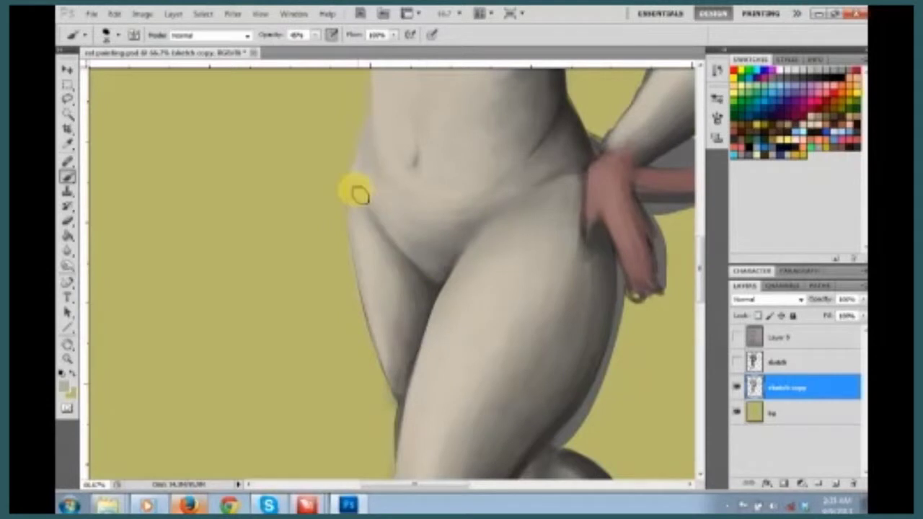
{"action": "left_click", "coordinate": [344, 175], "text": "alt"}
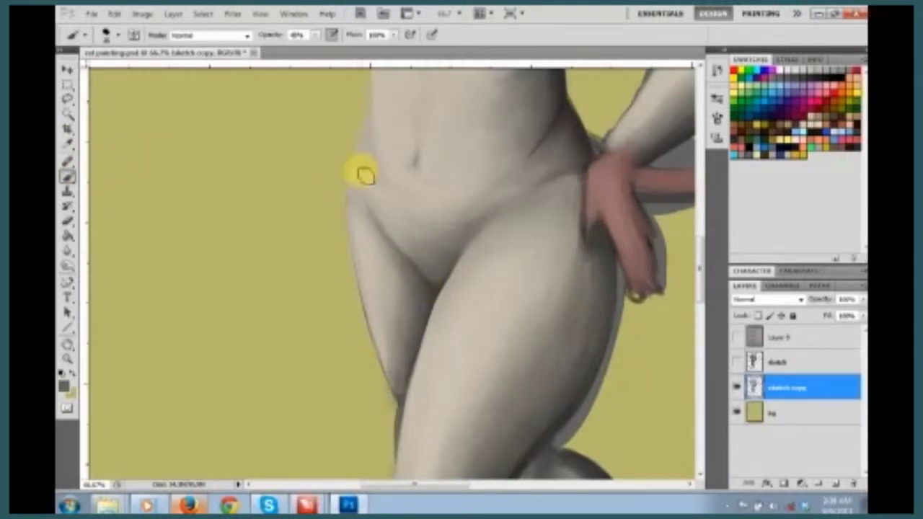
{"action": "scroll", "coordinate": [408, 382], "scroll_direction": "down", "scroll_amount": 3}
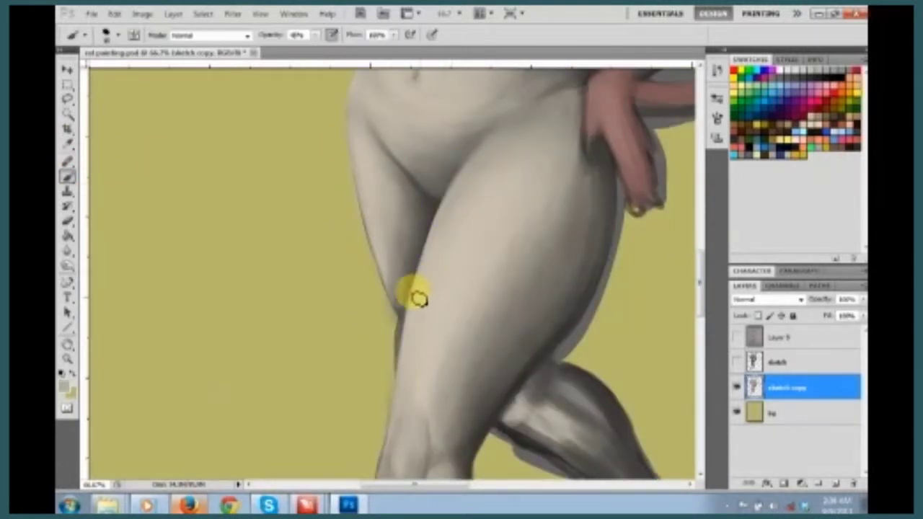
{"action": "left_click_drag", "start_coordinate": [408, 291], "coordinate": [285, 146]}
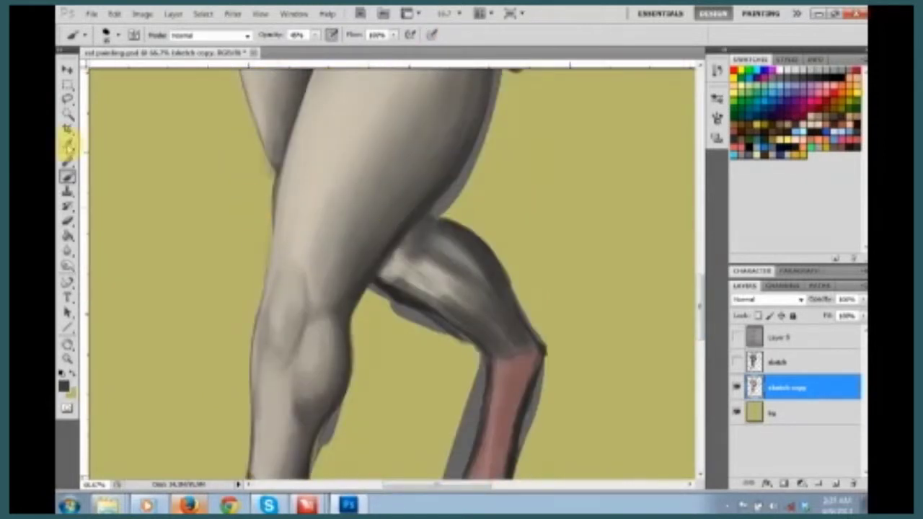
Sample darker greys near the knee and fill the gap behind the knee with grey.
{"action": "left_click", "coordinate": [392, 260], "text": "alt"}
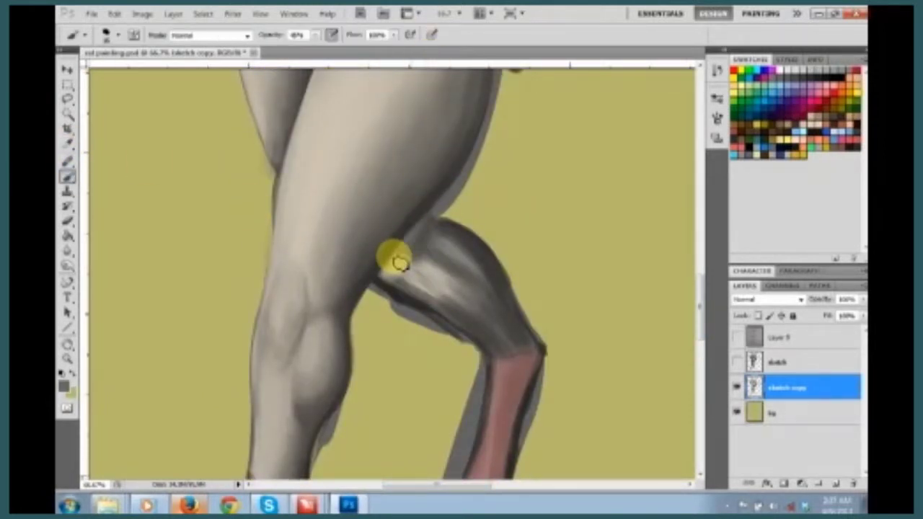
{"action": "left_click", "coordinate": [431, 209], "text": "alt"}
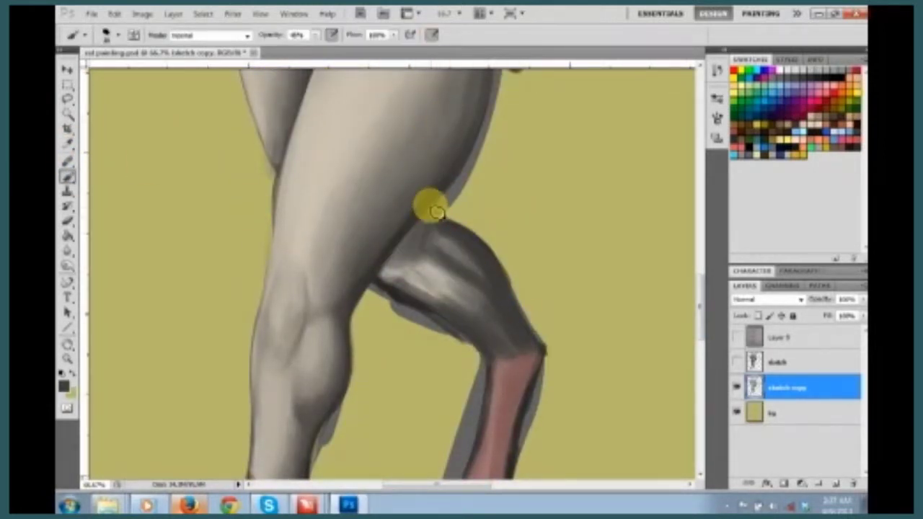
{"action": "left_click_drag", "start_coordinate": [398, 264], "coordinate": [318, 263]}
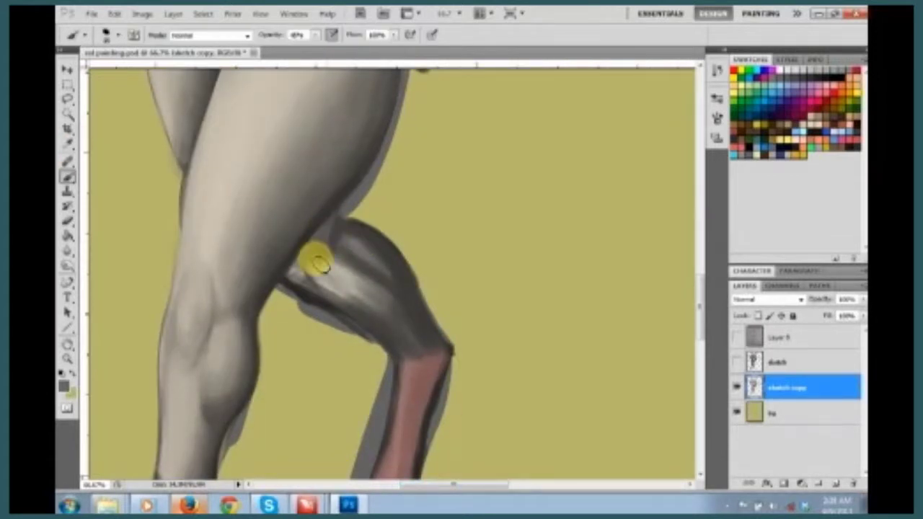
{"action": "mouse_move", "coordinate": [361, 225]}
{"action": "left_mouse_down"}
{"action": "mouse_move", "coordinate": [368, 263]}
{"action": "mouse_move", "coordinate": [305, 282]}
{"action": "mouse_move", "coordinate": [376, 272]}
{"action": "left_mouse_up"}
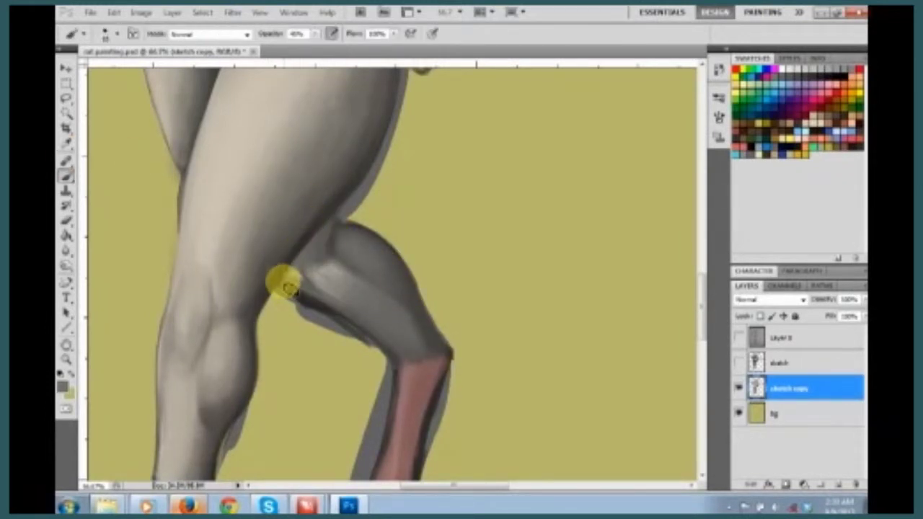
{"action": "key", "text": "ctrl+plus"}
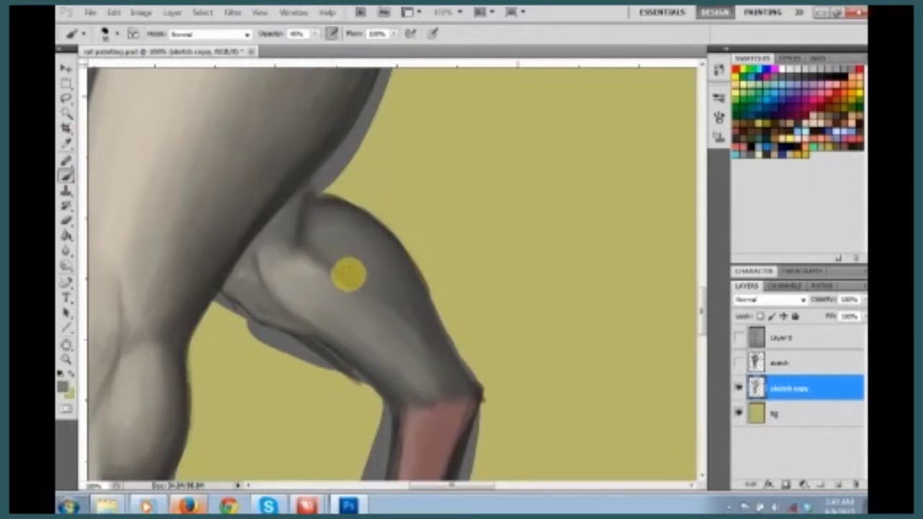
Lighten the calf and the area above the knee, checking against the whole figure and sketch.
{"action": "left_click_drag", "start_coordinate": [317, 237], "coordinate": [425, 361]}
{"action": "left_click_drag", "start_coordinate": [294, 282], "coordinate": [323, 334]}
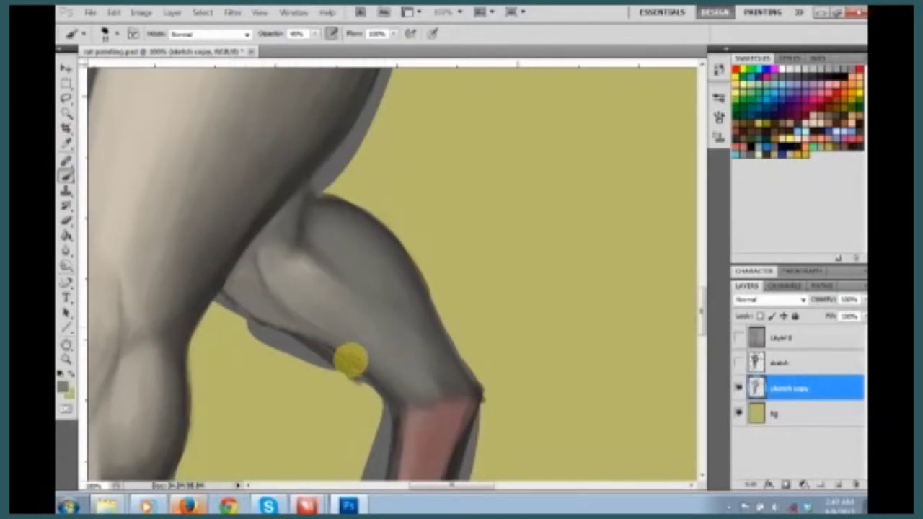
{"action": "key", "text": "h"}
{"action": "left_click_drag", "start_coordinate": [292, 240], "coordinate": [258, 269]}
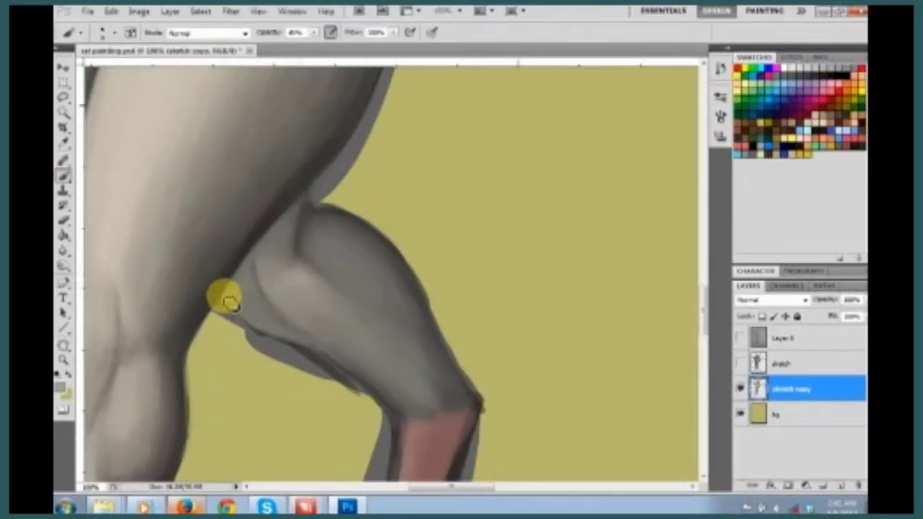
{"action": "mouse_move", "coordinate": [245, 318]}
{"action": "left_mouse_down"}
{"action": "mouse_move", "coordinate": [274, 260]}
{"action": "mouse_move", "coordinate": [247, 278]}
{"action": "mouse_move", "coordinate": [280, 235]}
{"action": "left_mouse_up"}
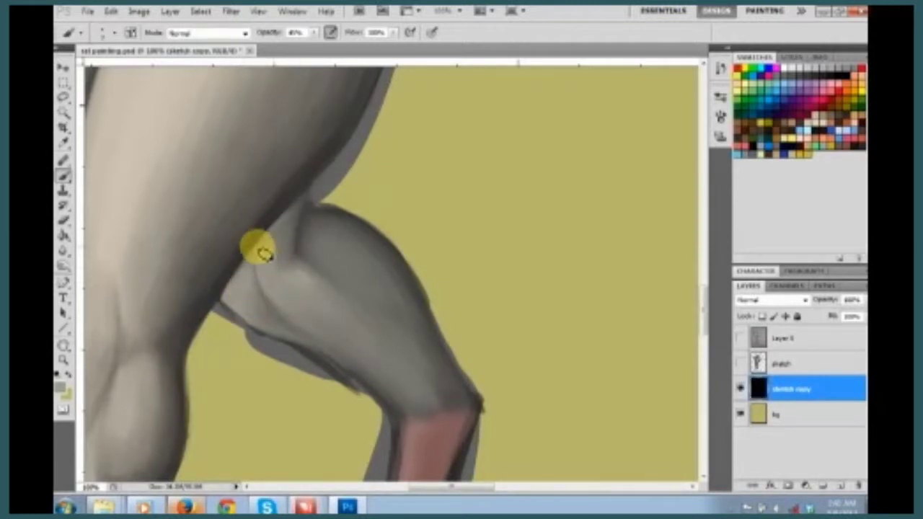
{"action": "key", "text": "h"}
{"action": "mouse_move", "coordinate": [297, 332]}
{"action": "left_mouse_down"}
{"action": "mouse_move", "coordinate": [257, 270]}
{"action": "mouse_move", "coordinate": [271, 245]}
{"action": "mouse_move", "coordinate": [292, 277]}
{"action": "mouse_move", "coordinate": [335, 303]}
{"action": "left_mouse_up"}
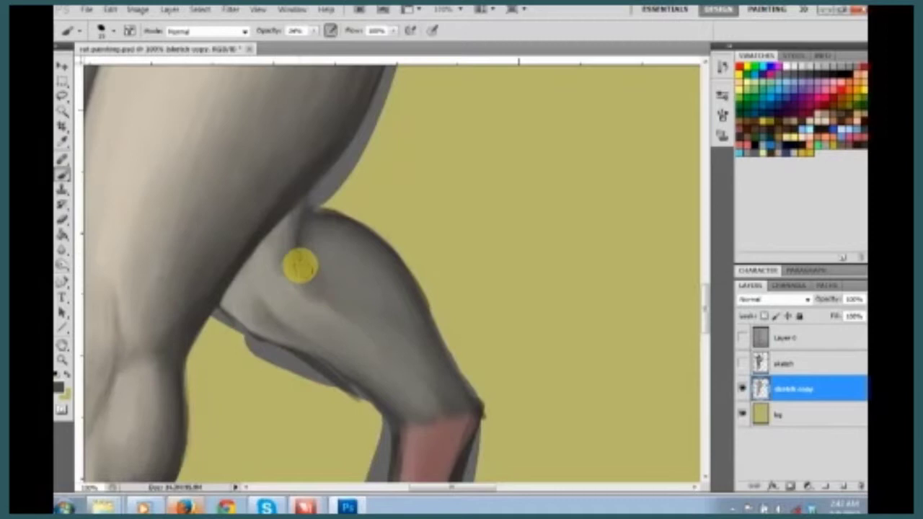
{"action": "left_click_drag", "start_coordinate": [273, 295], "coordinate": [254, 267]}
{"action": "left_click_drag", "start_coordinate": [742, 337], "coordinate": [742, 362]}
{"action": "key", "text": "ctrl+plus"}
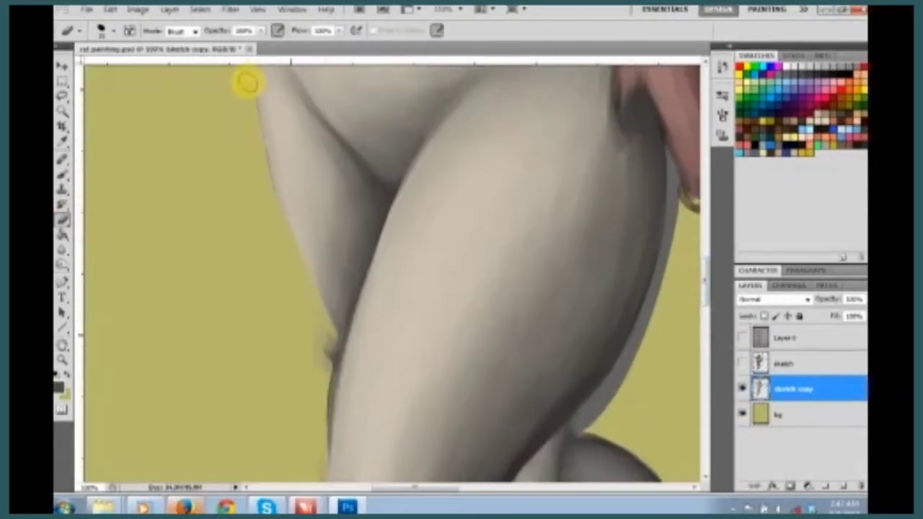
Frame the thighs and soften the hard dark line along the outer thigh edge with a brush stroke.
{"action": "left_click_drag", "start_coordinate": [742, 338], "coordinate": [742, 362]}
{"action": "key", "text": "ctrl+minus"}
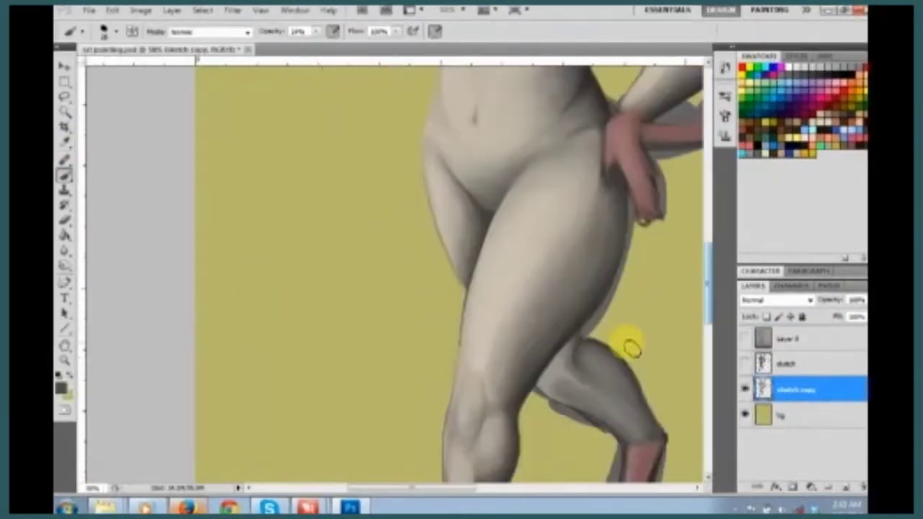
{"action": "key", "text": "ctrl+plus"}
{"action": "key", "text": "ctrl+plus"}
{"action": "key", "text": "ctrl+minus"}
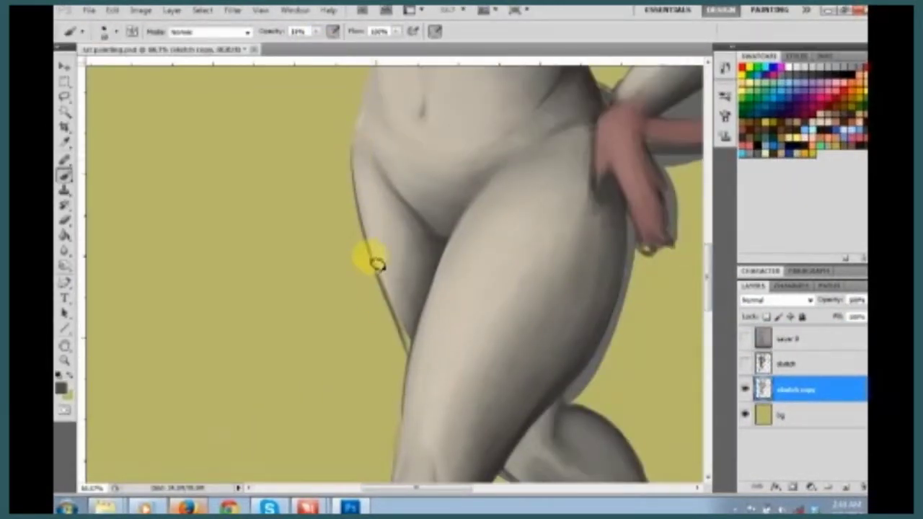
{"action": "key", "text": "ctrl+minus"}
{"action": "key", "text": "ctrl+minus"}
{"action": "key", "text": "ctrl+minus"}
{"action": "key", "text": "ctrl+plus"}
{"action": "key", "text": "ctrl+plus"}
{"action": "key", "text": "ctrl+plus"}
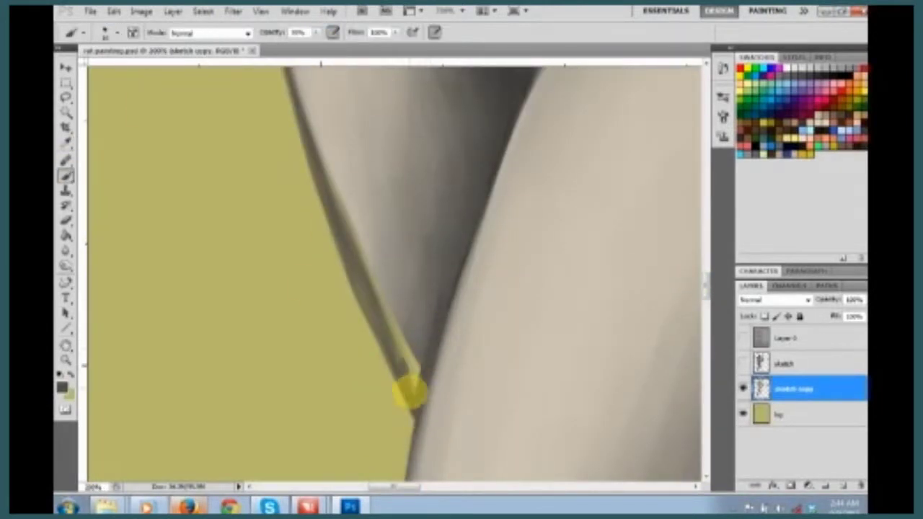
{"action": "key", "text": "ctrl+minus"}
{"action": "key", "text": "ctrl+plus"}
{"action": "key", "text": "ctrl+minus"}
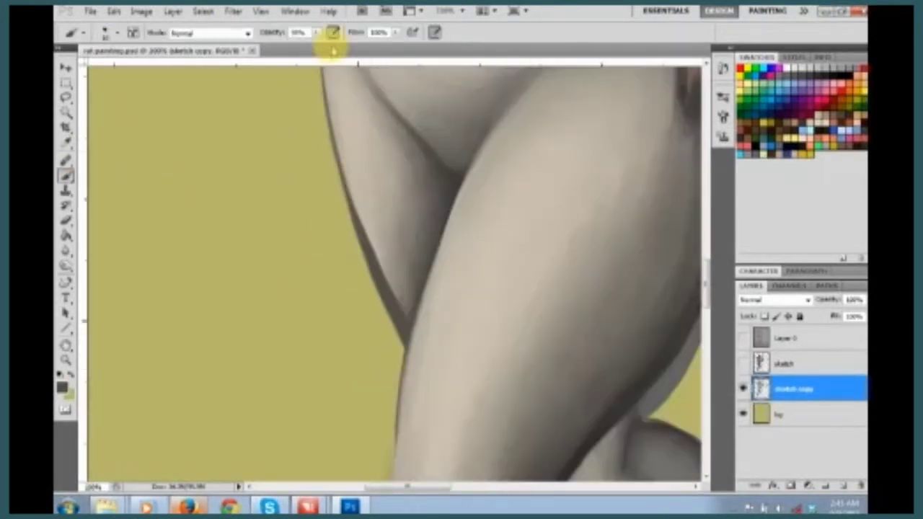
{"action": "left_click_drag", "start_coordinate": [404, 311], "coordinate": [385, 266]}
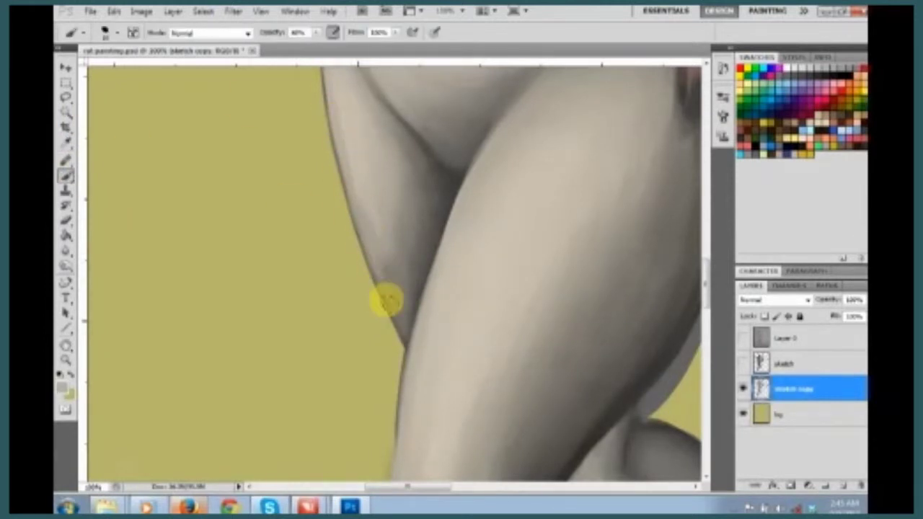
Zoom out to the torso and legs and lower the brush opacity to 10%.
{"action": "key", "text": "ctrl+minus"}
{"action": "key", "text": "1"}
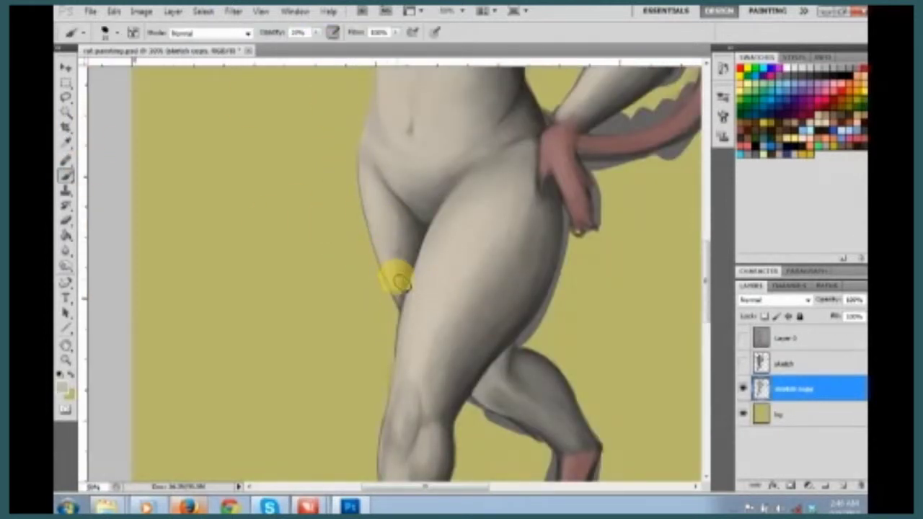
{"action": "scroll", "coordinate": [390, 282], "scroll_direction": "down", "scroll_amount": 3}
Clear the current selection with Select > Deselect.
{"action": "scroll", "coordinate": [350, 241], "scroll_direction": "up", "scroll_amount": 5}
{"action": "scroll", "coordinate": [307, 200], "scroll_direction": "up", "scroll_amount": 2}
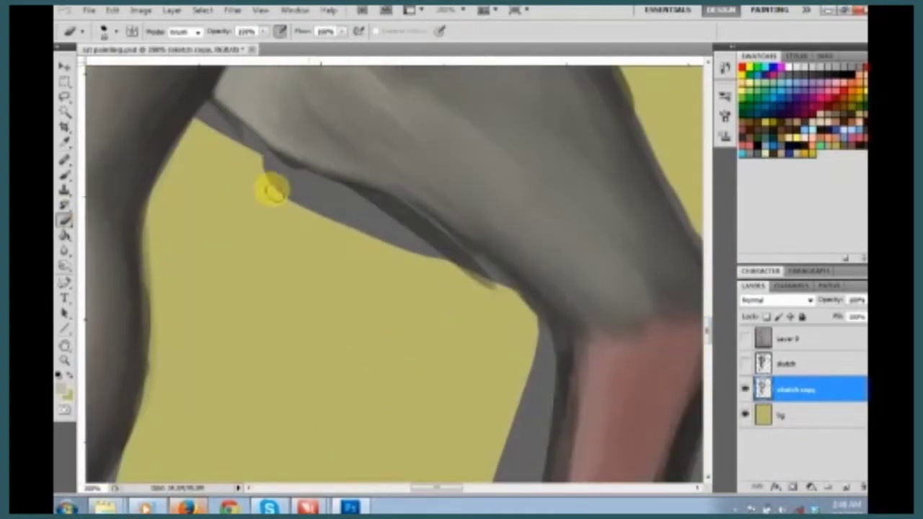
{"action": "scroll", "coordinate": [431, 292], "scroll_direction": "up", "scroll_amount": 3}
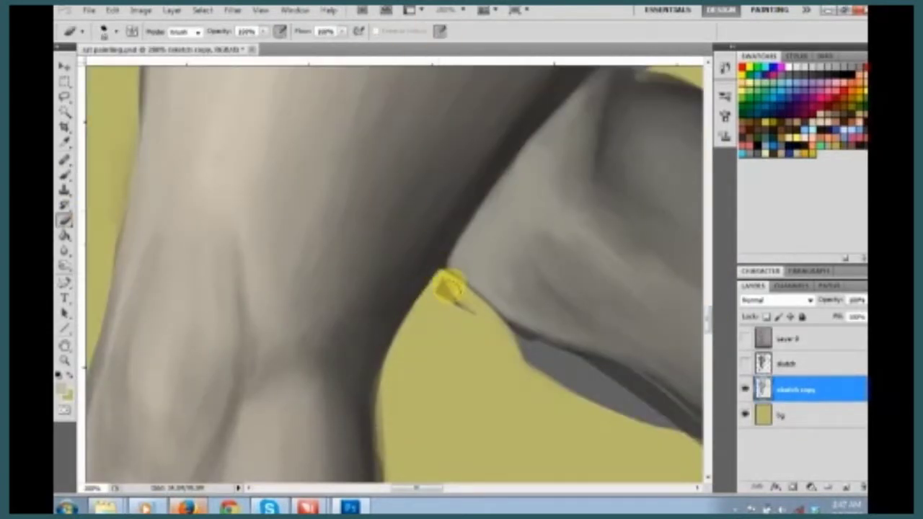
{"action": "scroll", "coordinate": [371, 350], "scroll_direction": "up", "scroll_amount": 2}
{"action": "scroll", "coordinate": [264, 288], "scroll_direction": "up", "scroll_amount": 1}
{"action": "scroll", "coordinate": [210, 292], "scroll_direction": "up", "scroll_amount": 1}
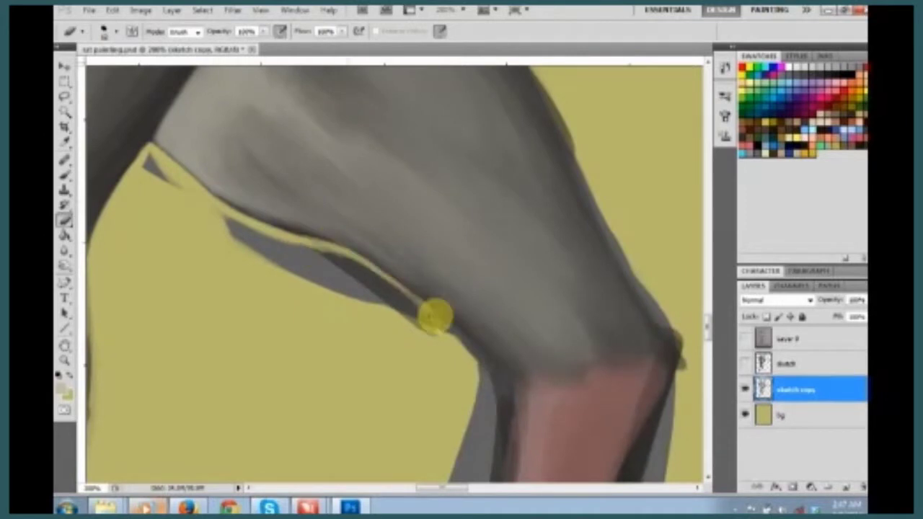
{"action": "key", "text": "w"}
{"action": "left_click", "coordinate": [207, 11]}
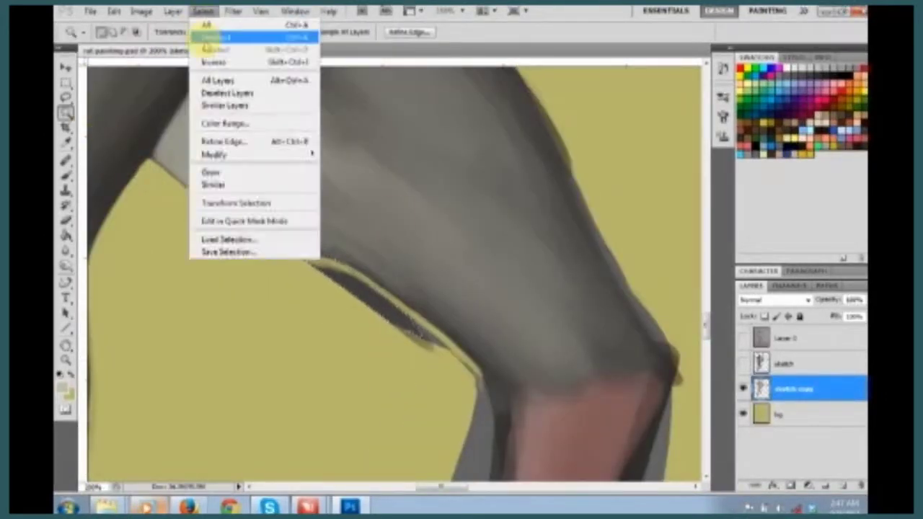
{"action": "left_click", "coordinate": [226, 36]}
Brush over the dark shadow along the bent thigh's lower edge.
{"action": "key", "text": "b"}
{"action": "left_click_drag", "start_coordinate": [169, 179], "coordinate": [232, 233]}
{"action": "left_click_drag", "start_coordinate": [378, 335], "coordinate": [325, 293]}
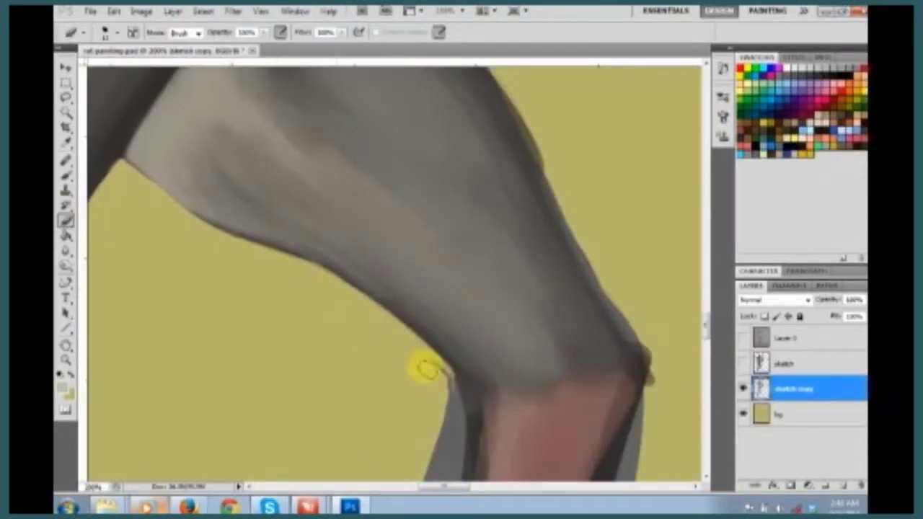
{"action": "scroll", "coordinate": [430, 412], "scroll_direction": "down", "scroll_amount": 2}
{"action": "scroll", "coordinate": [348, 211], "scroll_direction": "up", "scroll_amount": 3}
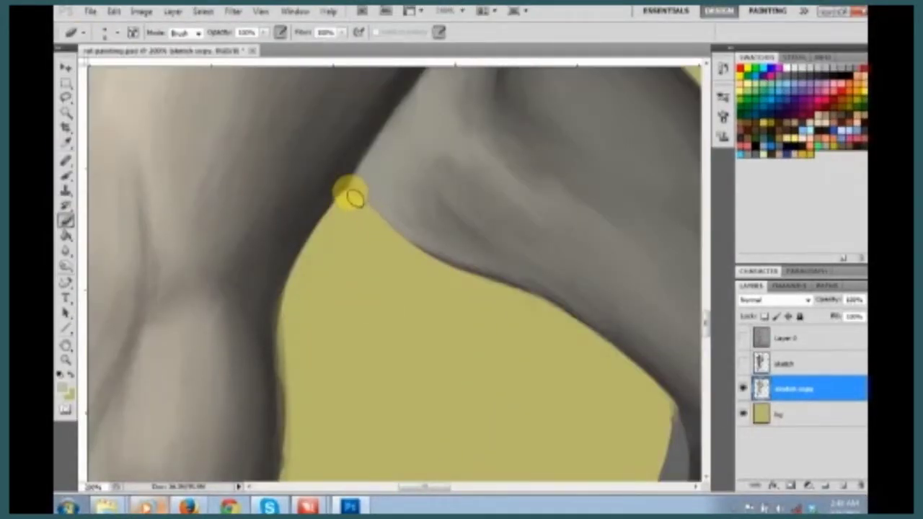
Paint dark shading along the thigh's underside, extending it toward the knee.
{"action": "key", "text": "b"}
{"action": "scroll", "coordinate": [360, 204], "scroll_direction": "down", "scroll_amount": 3}
{"action": "scroll", "coordinate": [373, 243], "scroll_direction": "up", "scroll_amount": 2}
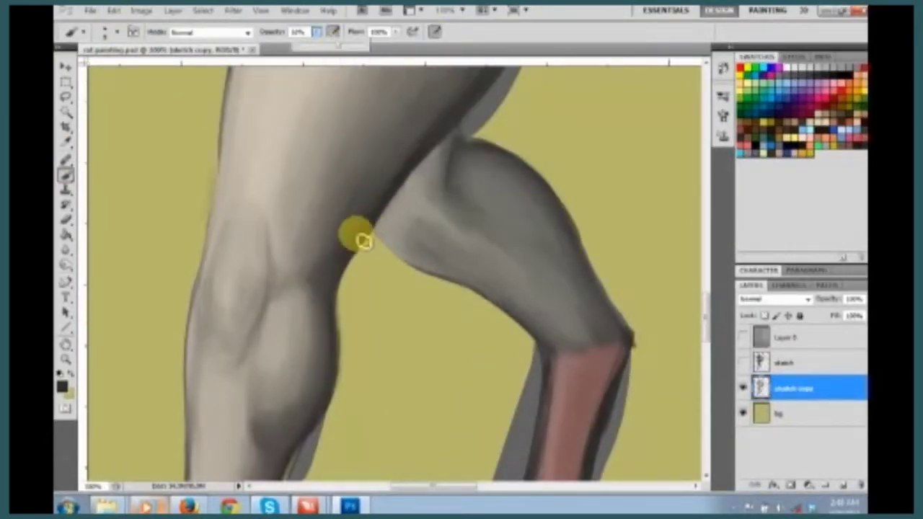
{"action": "scroll", "coordinate": [339, 324], "scroll_direction": "down", "scroll_amount": 2}
{"action": "scroll", "coordinate": [270, 278], "scroll_direction": "up", "scroll_amount": 2}
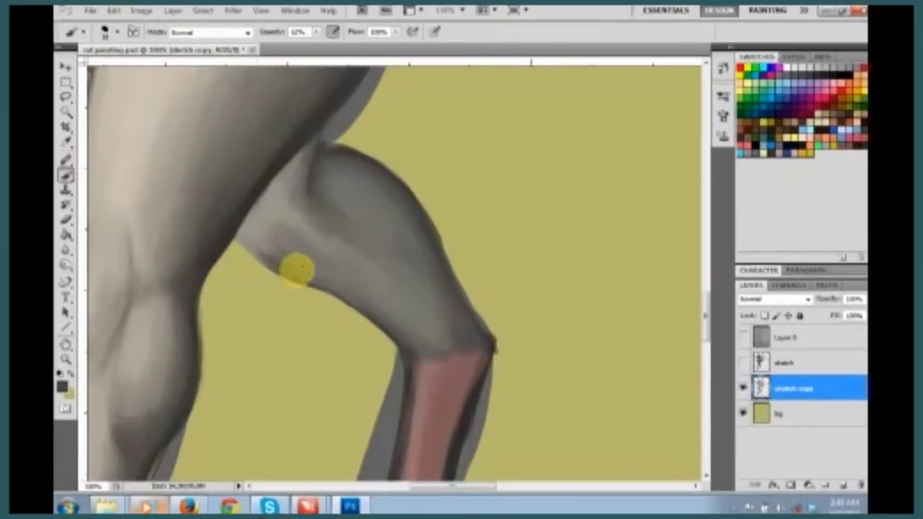
{"action": "left_click_drag", "start_coordinate": [267, 253], "coordinate": [401, 335]}
{"action": "mouse_move", "coordinate": [316, 277]}
{"action": "left_mouse_down"}
{"action": "mouse_move", "coordinate": [406, 319]}
{"action": "mouse_move", "coordinate": [418, 357]}
{"action": "left_mouse_up"}
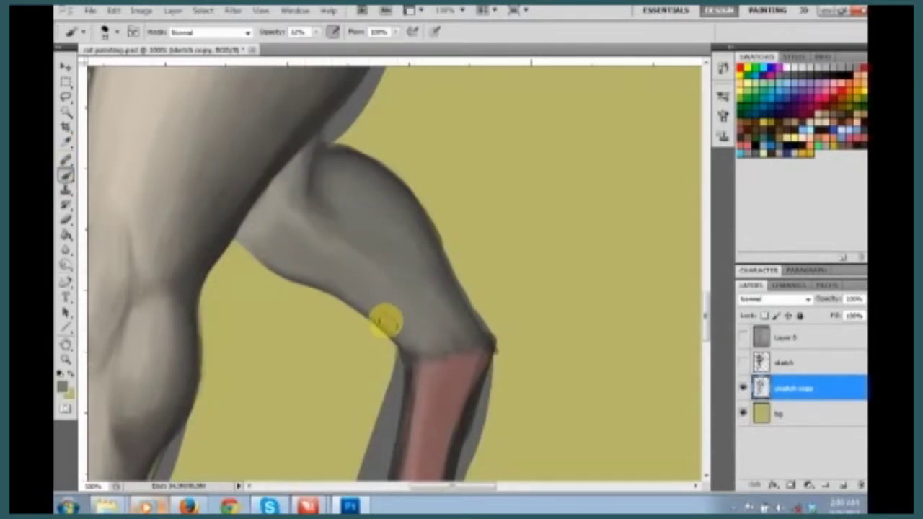
Fit the figure in view, sample the belly's light skin tone, and set brush opacity to 40%.
{"action": "key", "text": "ctrl+0"}
{"action": "scroll", "coordinate": [309, 257], "scroll_direction": "up", "scroll_amount": 3}
{"action": "scroll", "coordinate": [309, 257], "scroll_direction": "up", "scroll_amount": 5}
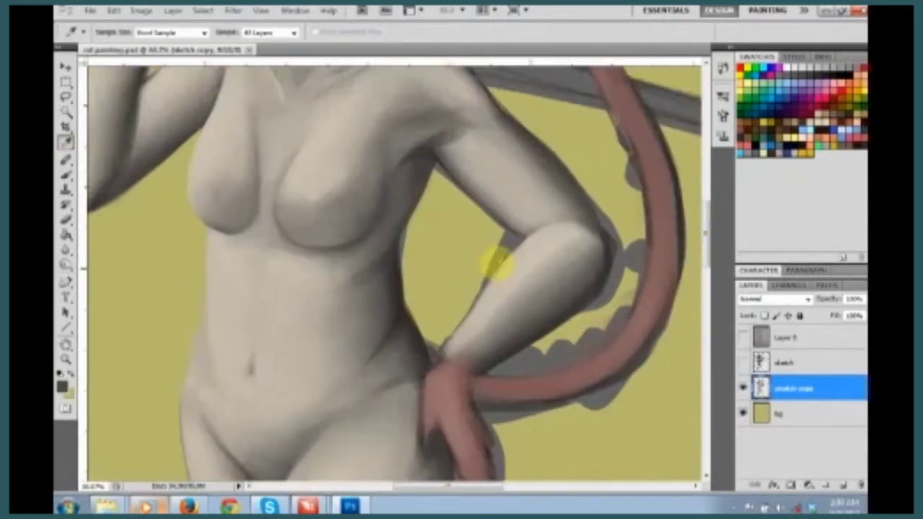
{"action": "left_click", "coordinate": [104, 31]}
{"action": "key", "text": "Escape"}
{"action": "left_click", "coordinate": [322, 279], "text": "alt"}
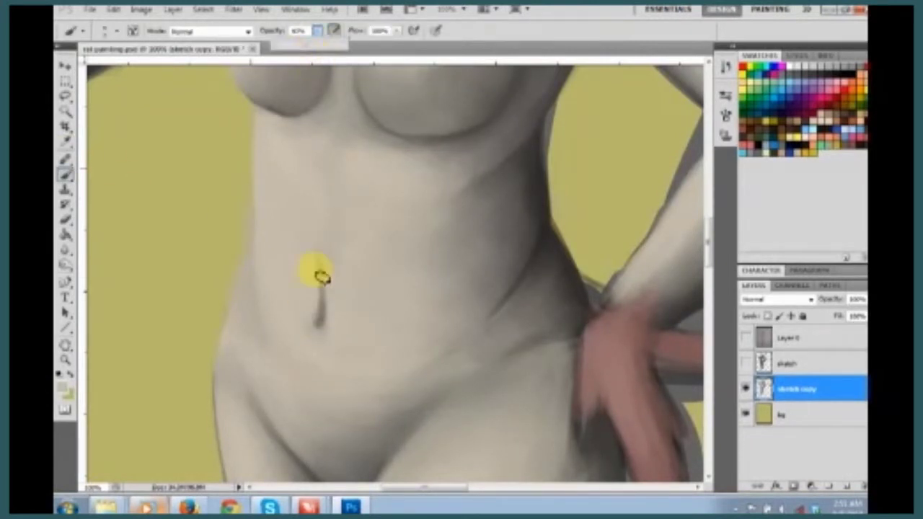
{"action": "key", "text": "4"}
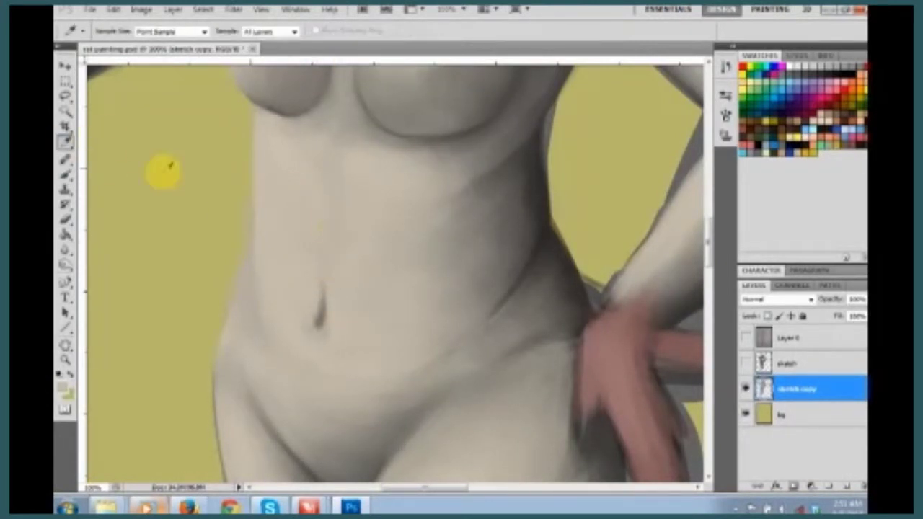
Scroll along the standing leg from thigh to knee to inspect its shading and outline.
{"action": "scroll", "coordinate": [303, 217], "scroll_direction": "down", "scroll_amount": 5}
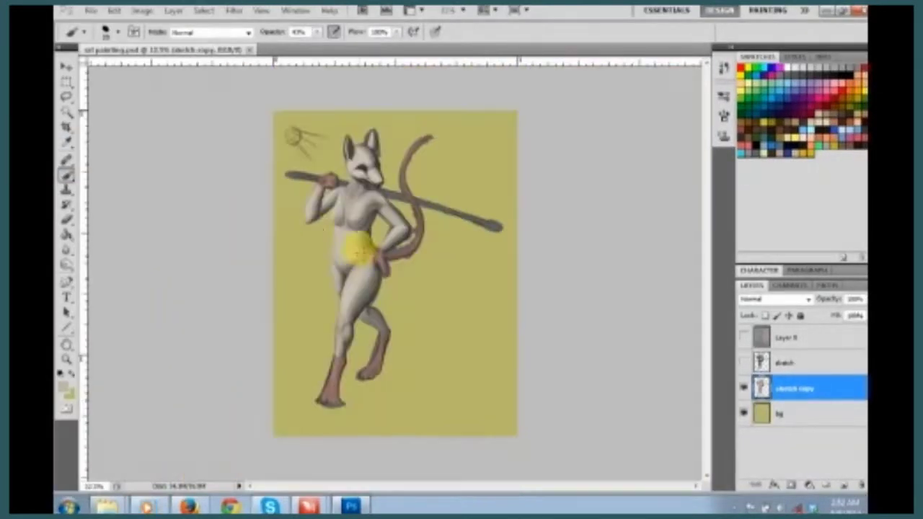
{"action": "scroll", "coordinate": [412, 480], "scroll_direction": "up", "scroll_amount": 3}
{"action": "scroll", "coordinate": [548, 361], "scroll_direction": "down", "scroll_amount": 1}
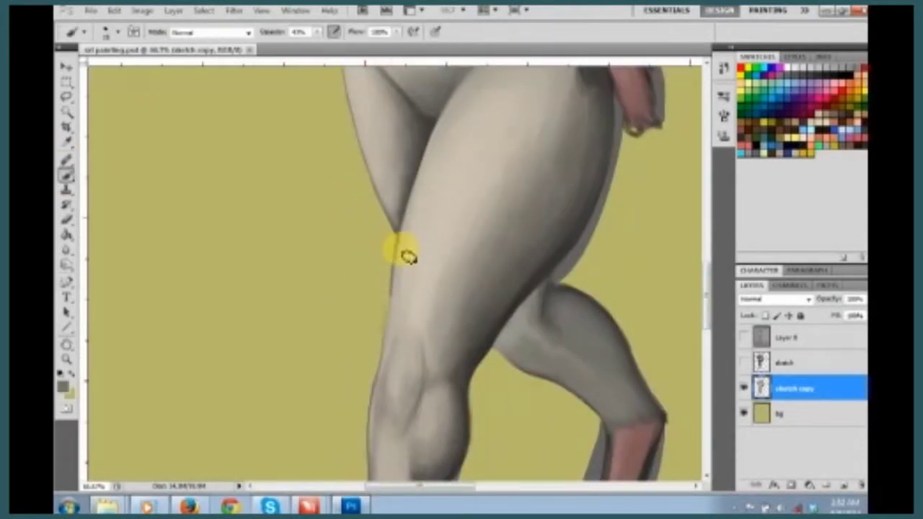
{"action": "scroll", "coordinate": [692, 303], "scroll_direction": "down", "scroll_amount": 3}
{"action": "scroll", "coordinate": [618, 488], "scroll_direction": "down", "scroll_amount": 3}
{"action": "scroll", "coordinate": [393, 277], "scroll_direction": "up", "scroll_amount": 3}
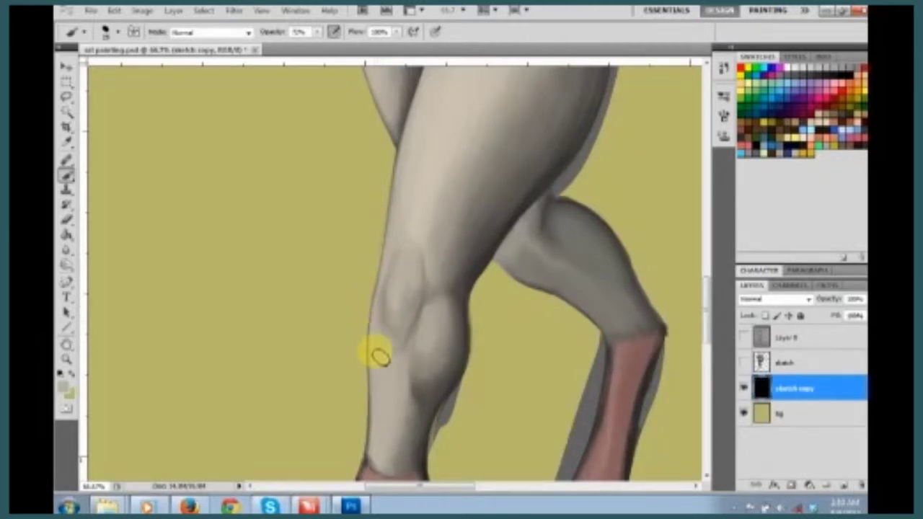
{"action": "scroll", "coordinate": [392, 310], "scroll_direction": "down", "scroll_amount": 2}
{"action": "scroll", "coordinate": [293, 335], "scroll_direction": "down", "scroll_amount": 2}
{"action": "scroll", "coordinate": [505, 339], "scroll_direction": "up", "scroll_amount": 3}
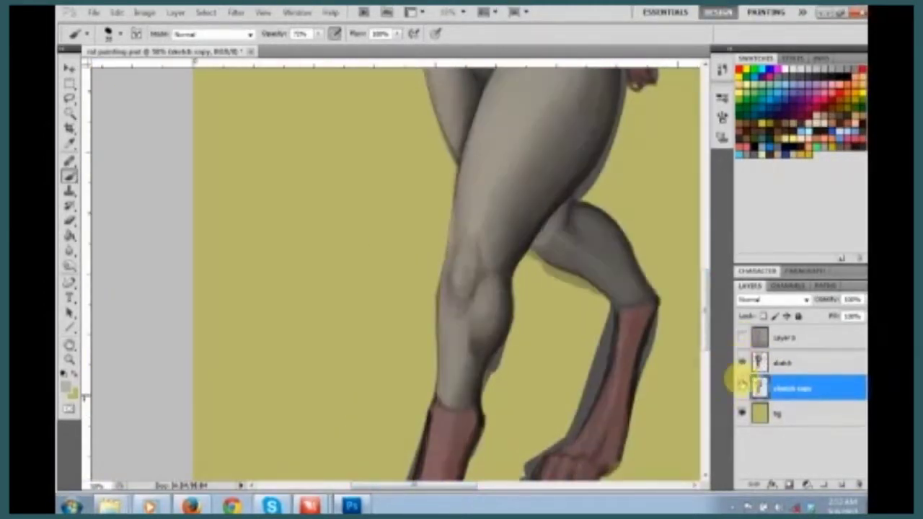
{"action": "scroll", "coordinate": [548, 277], "scroll_direction": "up", "scroll_amount": 1}
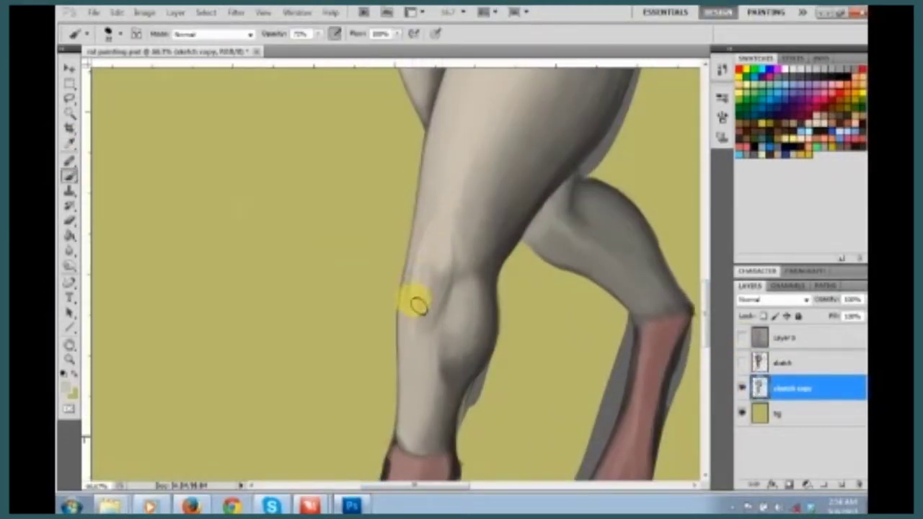
{"action": "scroll", "coordinate": [418, 279], "scroll_direction": "down", "scroll_amount": 2}
{"action": "scroll", "coordinate": [418, 251], "scroll_direction": "up", "scroll_amount": 2}
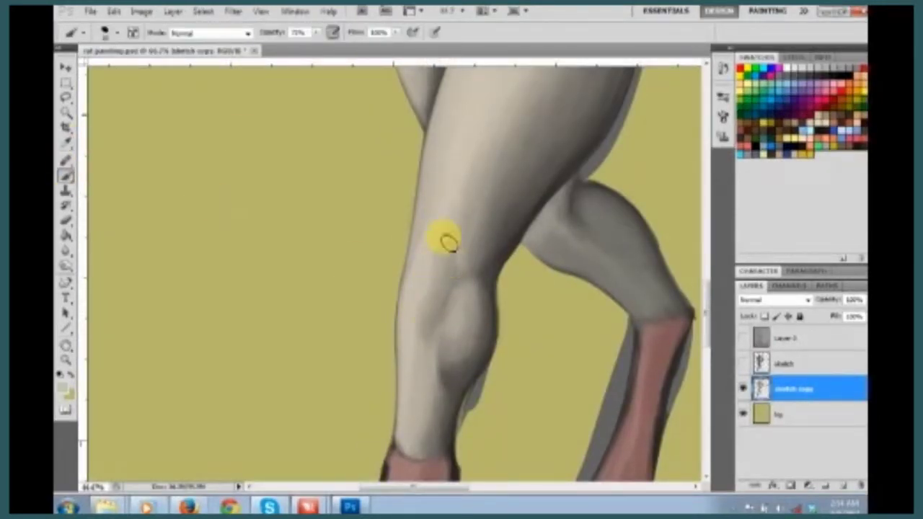
{"action": "scroll", "coordinate": [339, 329], "scroll_direction": "down", "scroll_amount": 3}
{"action": "scroll", "coordinate": [339, 329], "scroll_direction": "up", "scroll_amount": 2}
{"action": "scroll", "coordinate": [397, 61], "scroll_direction": "up", "scroll_amount": 1}
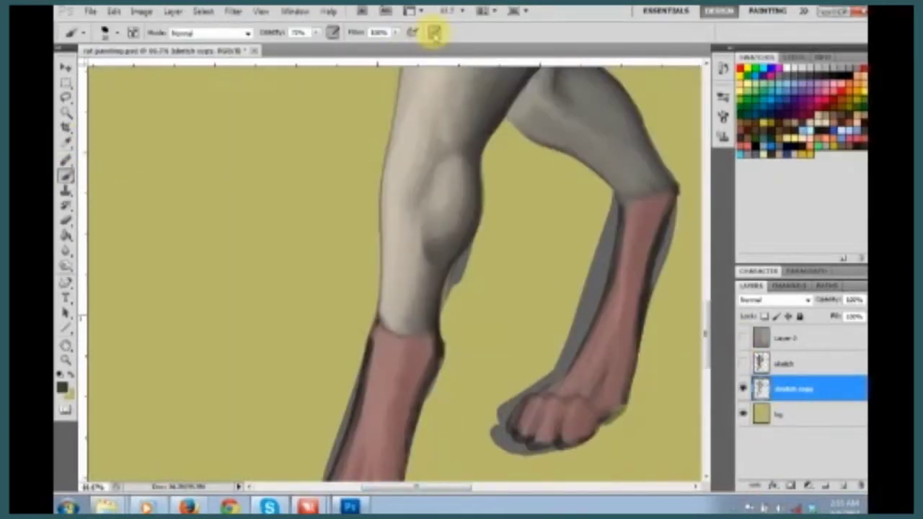
Switch to the Eraser to clean up stray edges on the leg.
{"action": "key", "text": "e"}
{"action": "scroll", "coordinate": [433, 216], "scroll_direction": "up", "scroll_amount": 1}
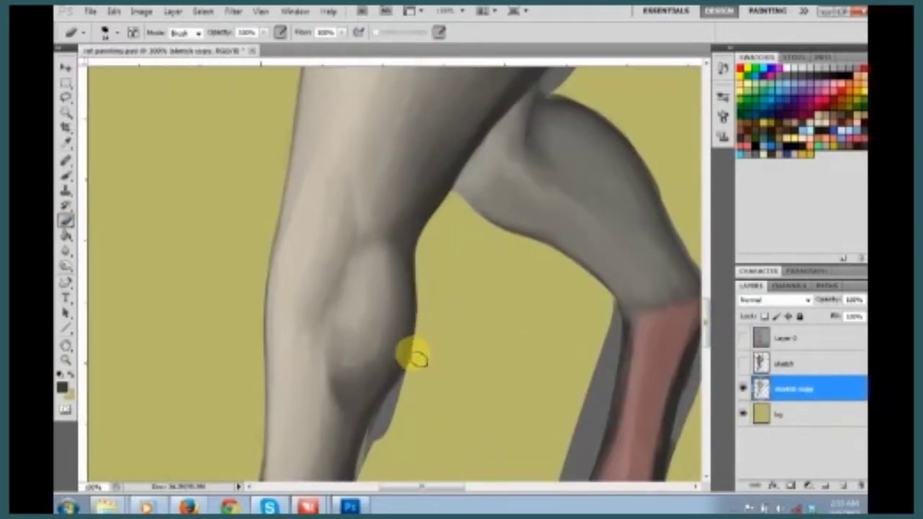
{"action": "scroll", "coordinate": [412, 340], "scroll_direction": "down", "scroll_amount": 2}
{"action": "scroll", "coordinate": [285, 188], "scroll_direction": "up", "scroll_amount": 2}
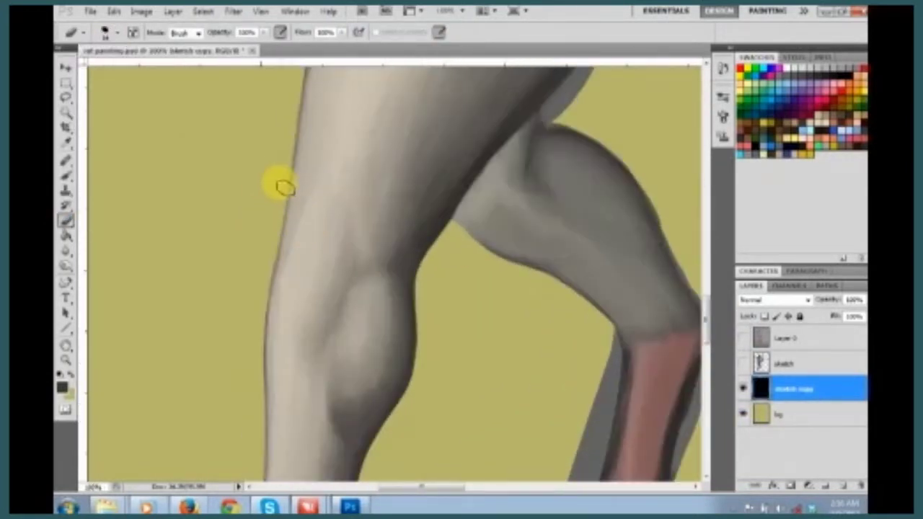
{"action": "scroll", "coordinate": [274, 265], "scroll_direction": "down", "scroll_amount": 1}
{"action": "scroll", "coordinate": [268, 274], "scroll_direction": "down", "scroll_amount": 1}
Eyedrop a light skin colour from the head.
{"action": "key", "text": "i"}
{"action": "scroll", "coordinate": [403, 173], "scroll_direction": "up", "scroll_amount": 1}
{"action": "scroll", "coordinate": [479, 332], "scroll_direction": "up", "scroll_amount": 1}
{"action": "left_click", "coordinate": [479, 332]}
{"action": "scroll", "coordinate": [704, 293], "scroll_direction": "up", "scroll_amount": 1}
Repaint the right ear's shading, lightening its inside at 30% opacity.
{"action": "scroll", "coordinate": [576, 180], "scroll_direction": "up", "scroll_amount": 3}
{"action": "key", "text": "b"}
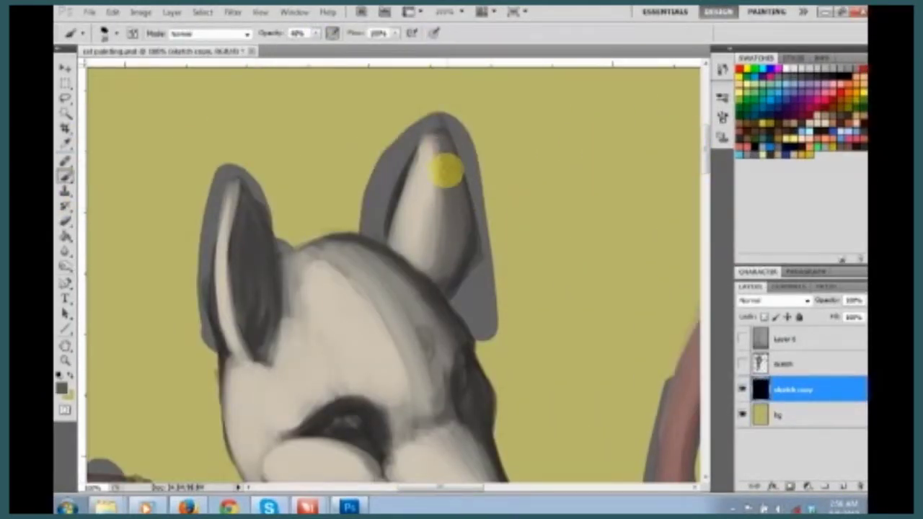
{"action": "mouse_move", "coordinate": [451, 253]}
{"action": "left_mouse_down"}
{"action": "mouse_move", "coordinate": [426, 221]}
{"action": "mouse_move", "coordinate": [434, 284]}
{"action": "mouse_move", "coordinate": [428, 161]}
{"action": "mouse_move", "coordinate": [453, 223]}
{"action": "mouse_move", "coordinate": [416, 262]}
{"action": "mouse_move", "coordinate": [428, 194]}
{"action": "mouse_move", "coordinate": [425, 136]}
{"action": "mouse_move", "coordinate": [435, 165]}
{"action": "left_mouse_up"}
{"action": "key", "text": "3"}
{"action": "left_click_drag", "start_coordinate": [428, 196], "coordinate": [441, 245]}
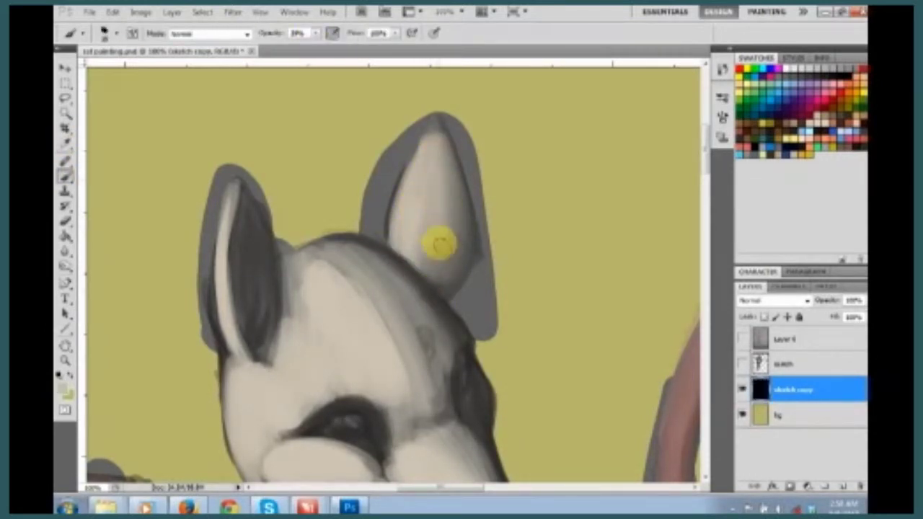
At 42% opacity, lighten the forehead shading and add darker strokes on it.
{"action": "key", "text": "4"}
{"action": "key", "text": "2"}
{"action": "scroll", "coordinate": [469, 334], "scroll_direction": "down", "scroll_amount": 2}
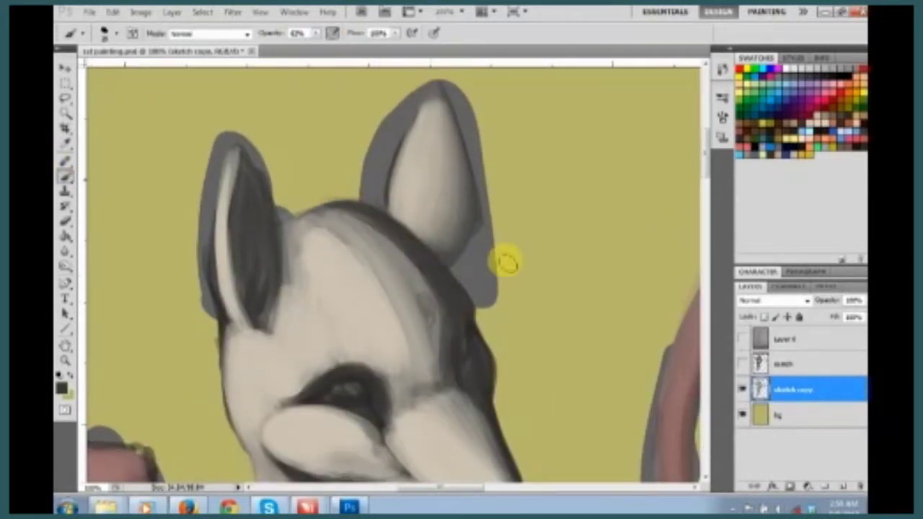
{"action": "scroll", "coordinate": [498, 270], "scroll_direction": "down", "scroll_amount": 3}
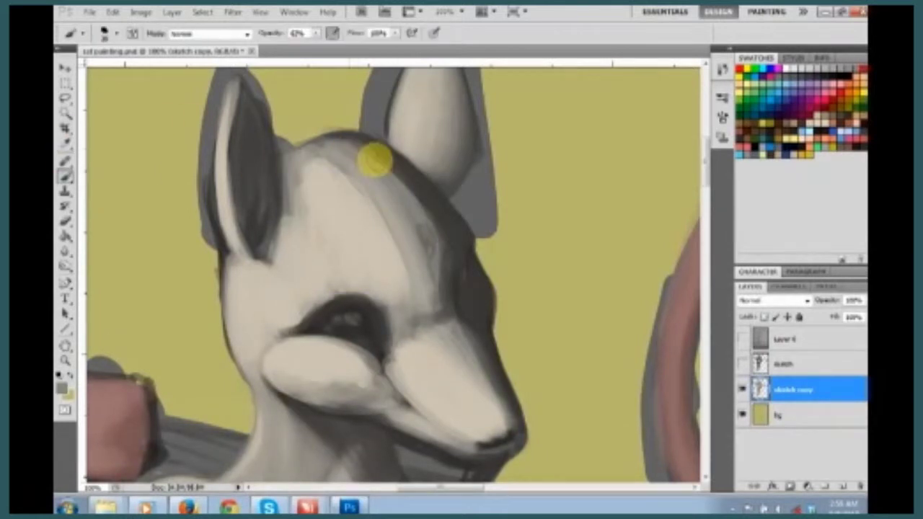
{"action": "left_click_drag", "start_coordinate": [396, 177], "coordinate": [441, 253]}
{"action": "left_click_drag", "start_coordinate": [414, 221], "coordinate": [411, 181]}
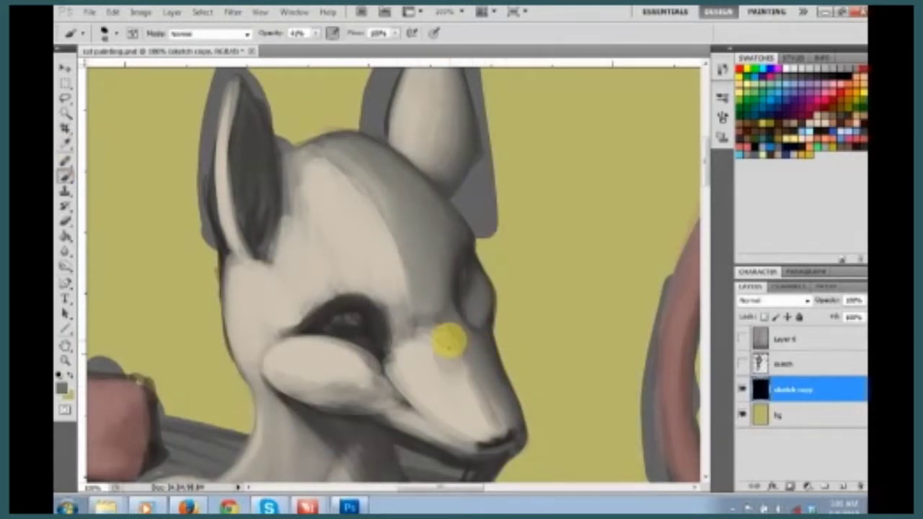
Paint the left inner ear a darker tone at 45–50% opacity and sample colour near its edge.
{"action": "left_click_drag", "start_coordinate": [490, 426], "coordinate": [493, 343]}
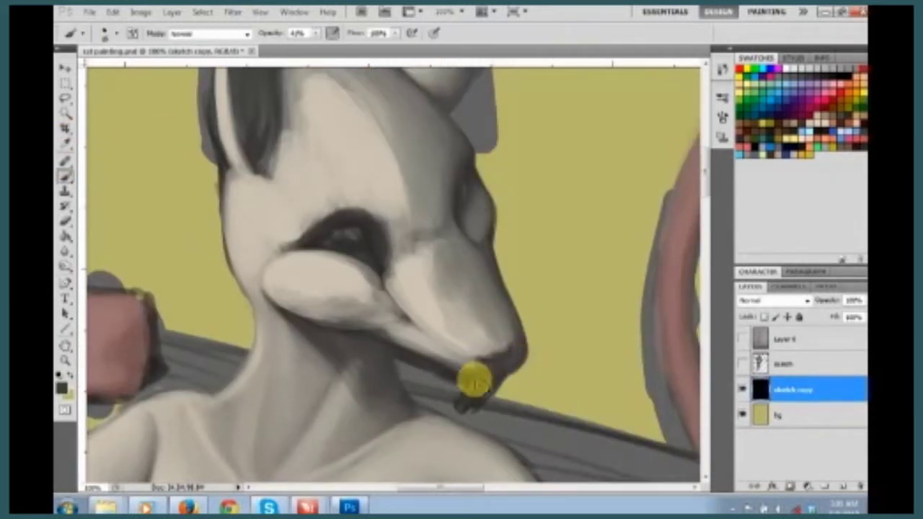
{"action": "key", "text": "ctrl+minus"}
{"action": "key", "text": "4"}
{"action": "key", "text": "5"}
{"action": "mouse_move", "coordinate": [305, 169]}
{"action": "left_mouse_down"}
{"action": "mouse_move", "coordinate": [313, 184]}
{"action": "mouse_move", "coordinate": [295, 124]}
{"action": "mouse_move", "coordinate": [314, 213]}
{"action": "left_mouse_up"}
{"action": "key", "text": "5"}
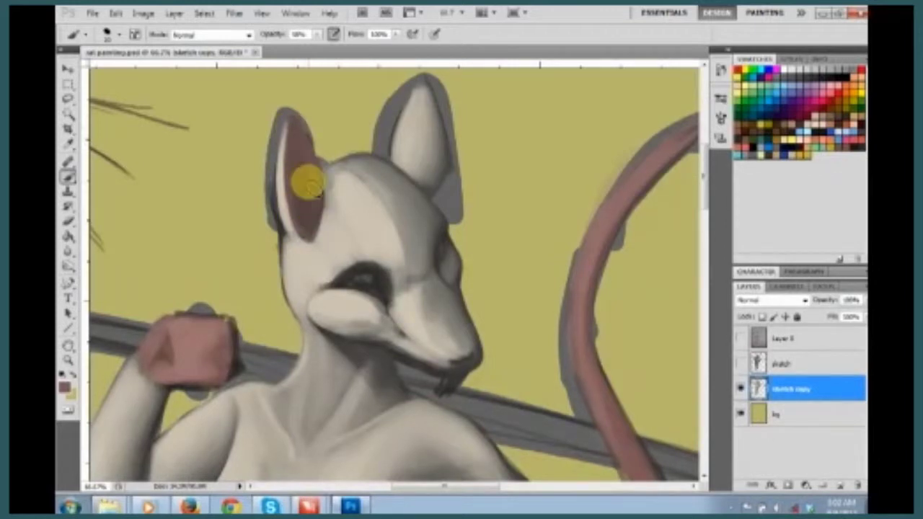
{"action": "mouse_move", "coordinate": [307, 144]}
{"action": "left_mouse_down"}
{"action": "mouse_move", "coordinate": [319, 190]}
{"action": "mouse_move", "coordinate": [293, 185]}
{"action": "mouse_move", "coordinate": [315, 202]}
{"action": "left_mouse_up"}
{"action": "key", "text": "i"}
{"action": "left_click", "coordinate": [109, 150]}
Choose a darker reddish-brown and paint a dark stroke inside the left ear.
{"action": "key", "text": "ctrl+plus"}
{"action": "left_click", "coordinate": [63, 388]}
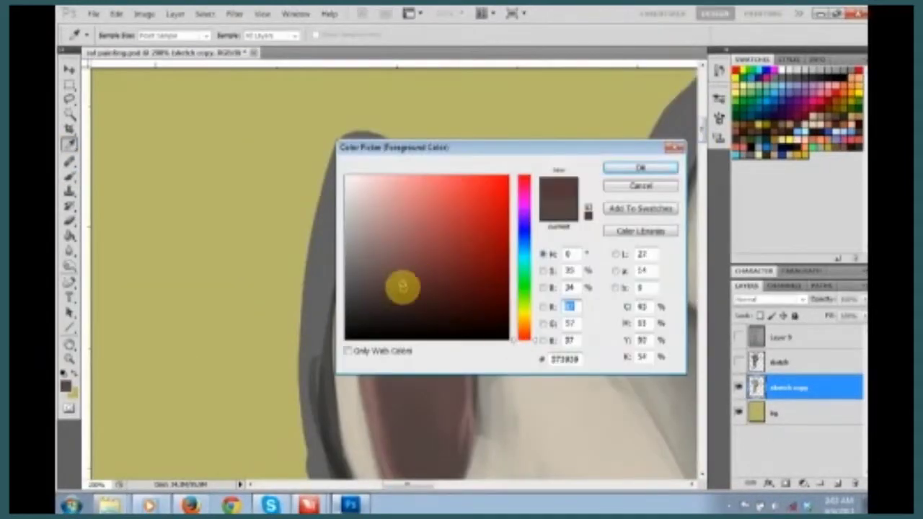
{"action": "left_click", "coordinate": [402, 285]}
{"action": "key", "text": "Return"}
{"action": "key", "text": "b"}
{"action": "left_click_drag", "start_coordinate": [375, 188], "coordinate": [377, 373]}
{"action": "scroll", "coordinate": [451, 453], "scroll_direction": "down", "scroll_amount": 3}
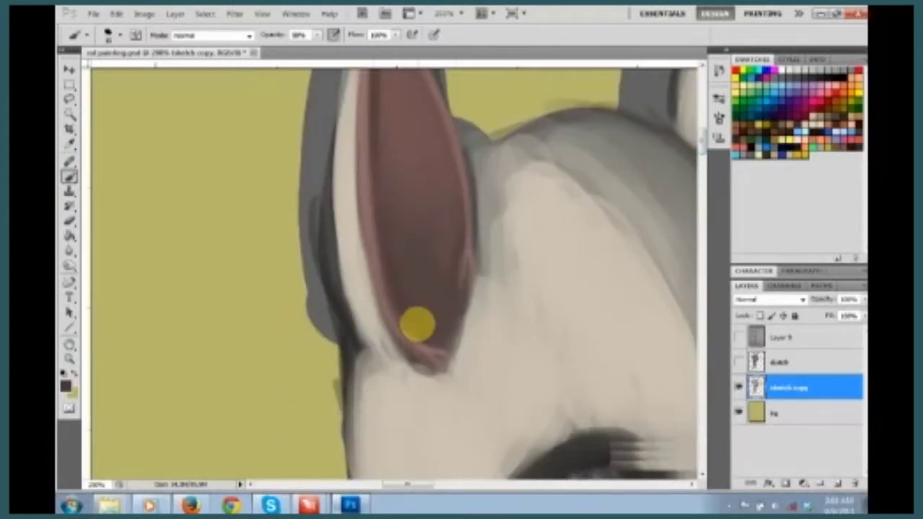
Choose salmon pink and brush a light stroke along the left ear's inner edge.
{"action": "key", "text": "ctrl+minus"}
{"action": "left_click", "coordinate": [67, 383]}
{"action": "left_click", "coordinate": [408, 194]}
{"action": "key", "text": "Return"}
{"action": "key", "text": "ctrl+minus"}
{"action": "key", "text": "ctrl+plus"}
{"action": "left_click_drag", "start_coordinate": [380, 238], "coordinate": [373, 171]}
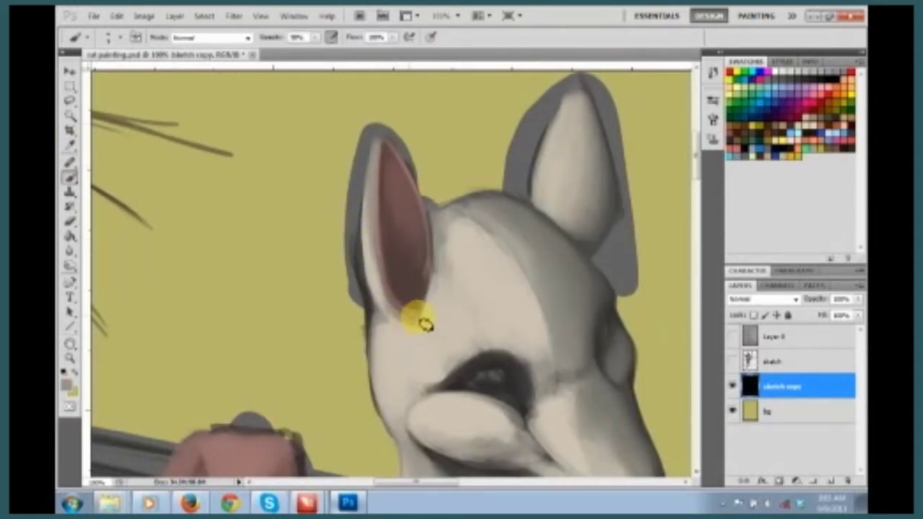
{"action": "scroll", "coordinate": [391, 406], "scroll_direction": "right", "scroll_amount": 3}
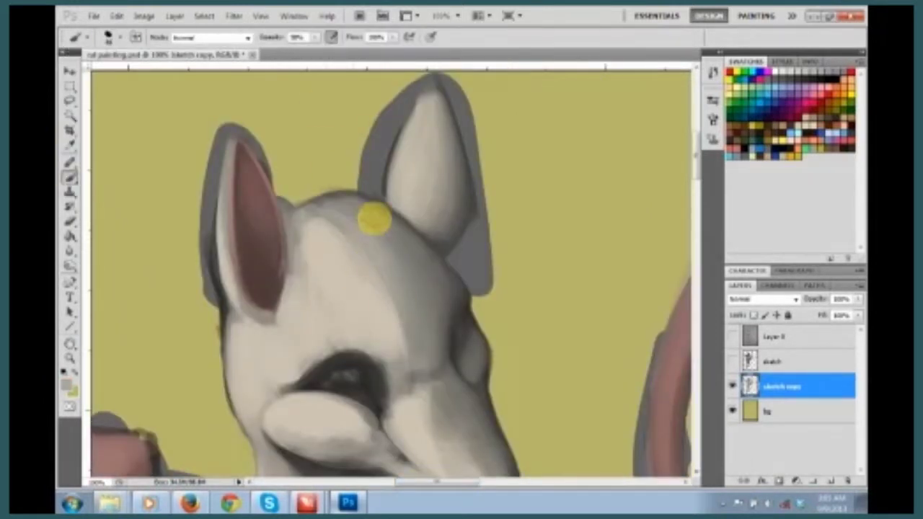
{"action": "key", "text": "ctrl+minus"}
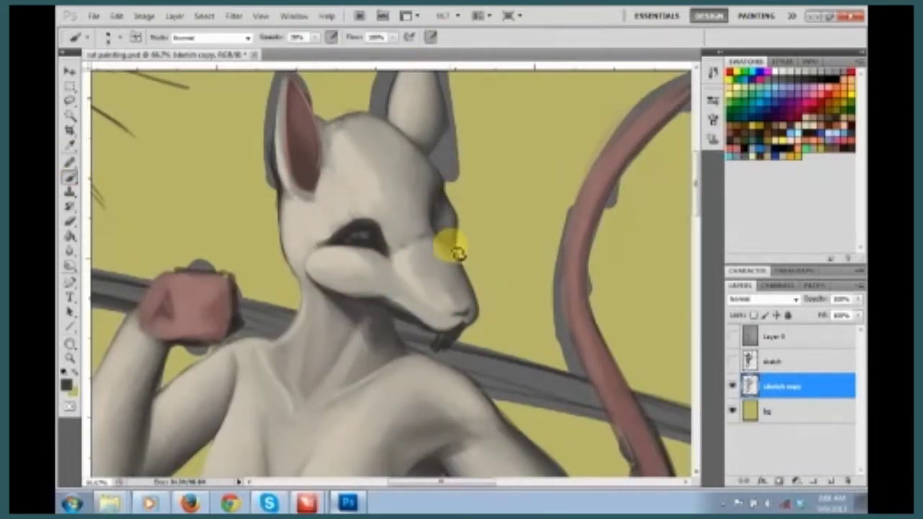
Erase along the snout edge and add a faint brush stroke on the cheek edge.
{"action": "key", "text": "e"}
{"action": "scroll", "coordinate": [457, 233], "scroll_direction": "up", "scroll_amount": 3}
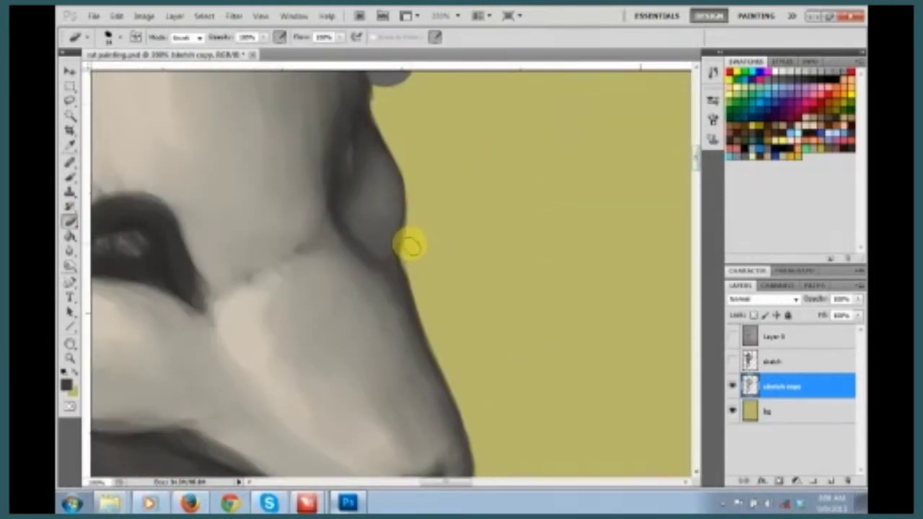
{"action": "scroll", "coordinate": [411, 289], "scroll_direction": "down", "scroll_amount": 3}
{"action": "scroll", "coordinate": [284, 200], "scroll_direction": "up", "scroll_amount": 1}
{"action": "key", "text": "b"}
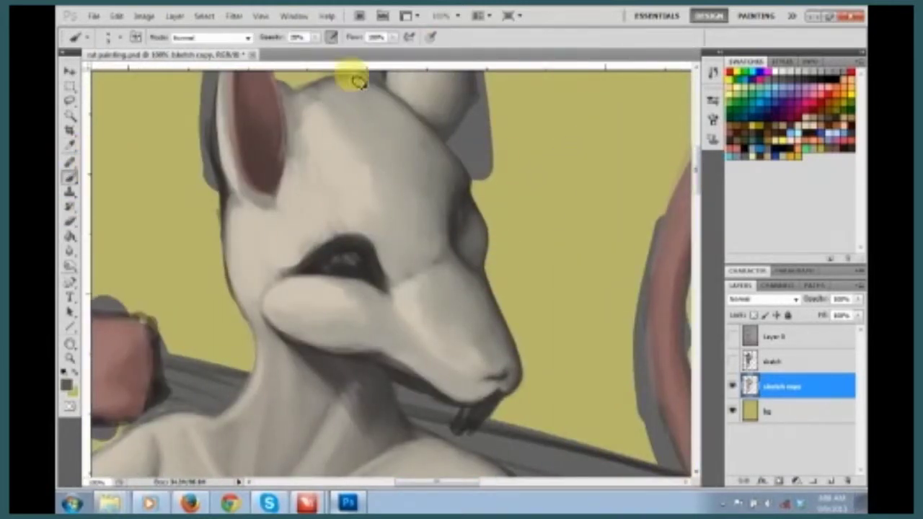
{"action": "left_click_drag", "start_coordinate": [485, 271], "coordinate": [493, 305]}
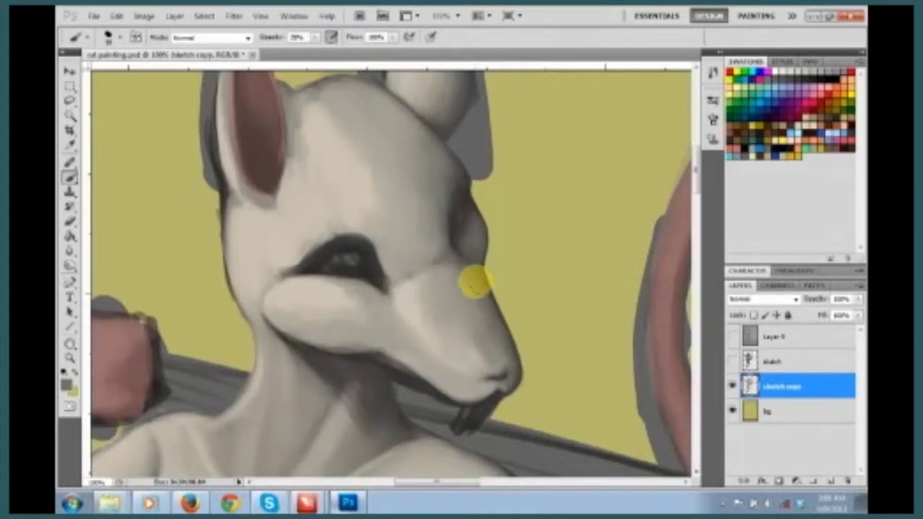
Eyedrop a pale tone from the left ear's edge.
{"action": "scroll", "coordinate": [487, 306], "scroll_direction": "down", "scroll_amount": 2}
{"action": "scroll", "coordinate": [340, 212], "scroll_direction": "down", "scroll_amount": 2}
{"action": "scroll", "coordinate": [673, 237], "scroll_direction": "up", "scroll_amount": 2}
{"action": "scroll", "coordinate": [309, 251], "scroll_direction": "up", "scroll_amount": 2}
{"action": "left_click", "coordinate": [313, 163], "text": "alt"}
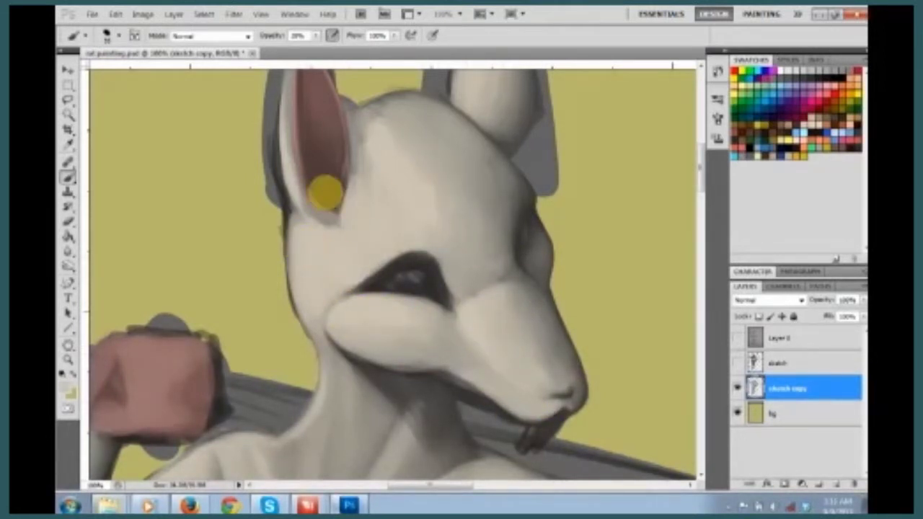
{"action": "scroll", "coordinate": [142, 181], "scroll_direction": "up", "scroll_amount": 2}
{"action": "left_click", "coordinate": [274, 186], "text": "alt"}
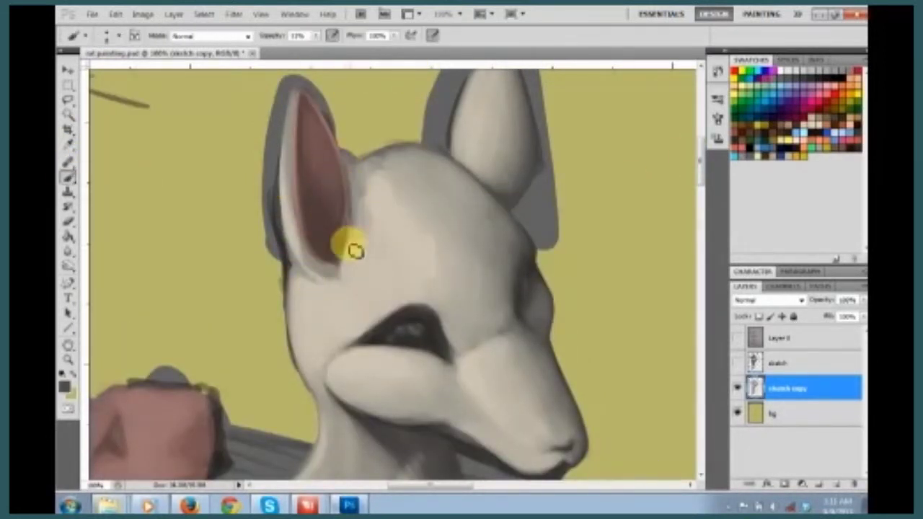
{"action": "scroll", "coordinate": [350, 247], "scroll_direction": "down", "scroll_amount": 2}
{"action": "scroll", "coordinate": [438, 82], "scroll_direction": "up", "scroll_amount": 2}
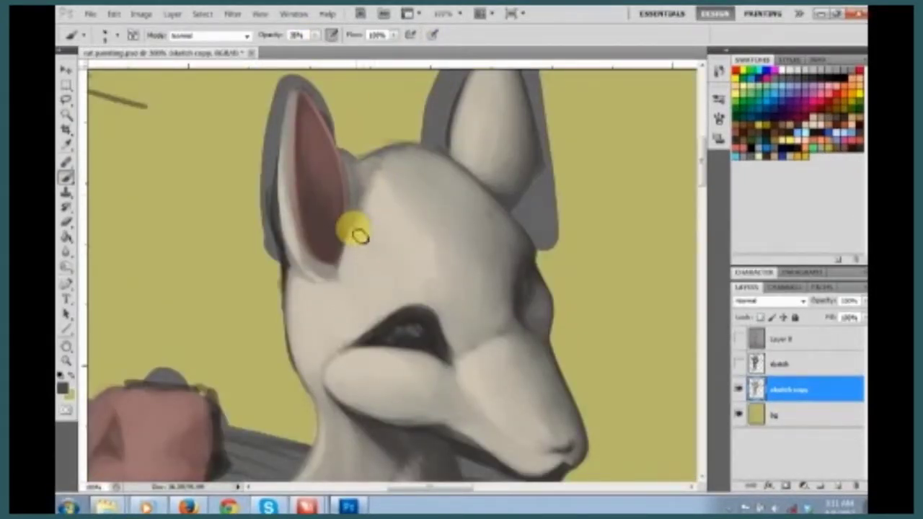
Lighten the left ear's inner edge with pale strokes running down it.
{"action": "left_click_drag", "start_coordinate": [381, 180], "coordinate": [350, 171]}
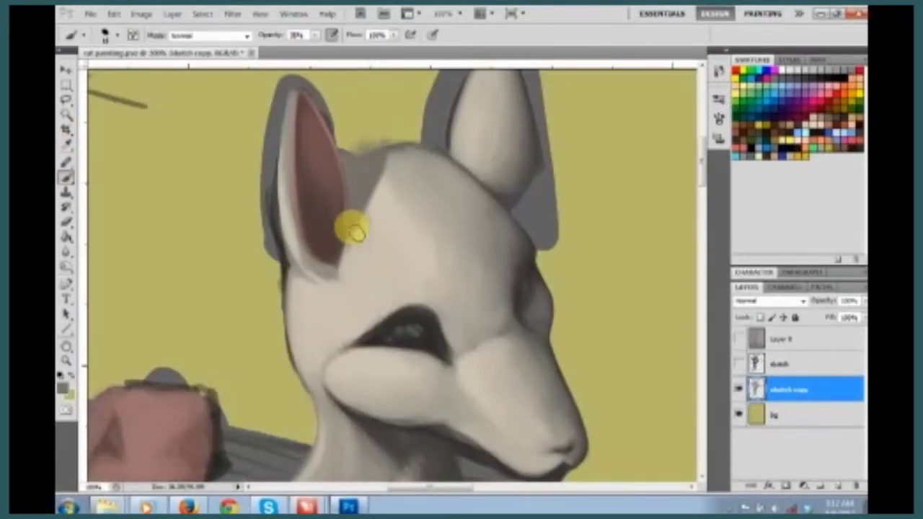
{"action": "mouse_move", "coordinate": [305, 98]}
{"action": "left_mouse_down"}
{"action": "mouse_move", "coordinate": [288, 176]}
{"action": "mouse_move", "coordinate": [290, 222]}
{"action": "left_mouse_up"}
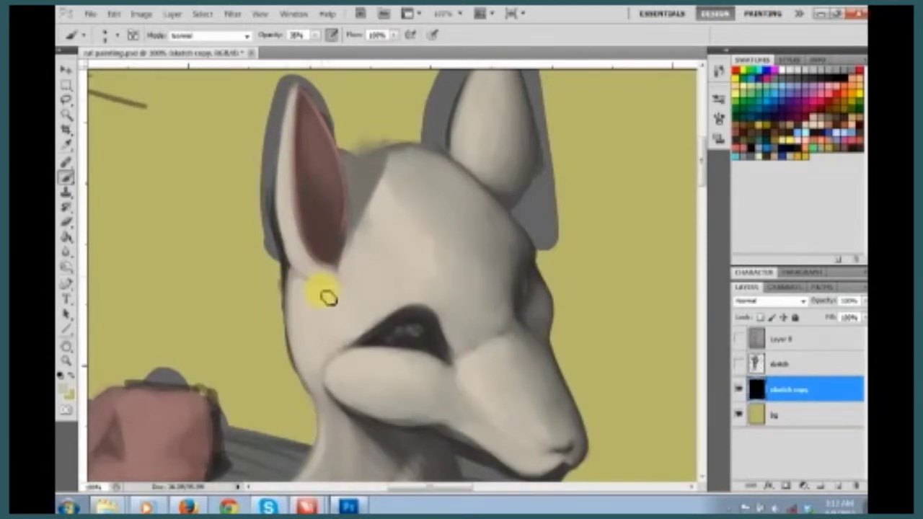
{"action": "scroll", "coordinate": [310, 274], "scroll_direction": "down", "scroll_amount": 2}
{"action": "scroll", "coordinate": [533, 208], "scroll_direction": "up", "scroll_amount": 2}
Paint pale strokes down the right ear's outer edge.
{"action": "left_click_drag", "start_coordinate": [508, 140], "coordinate": [535, 317]}
{"action": "scroll", "coordinate": [535, 317], "scroll_direction": "up", "scroll_amount": 2}
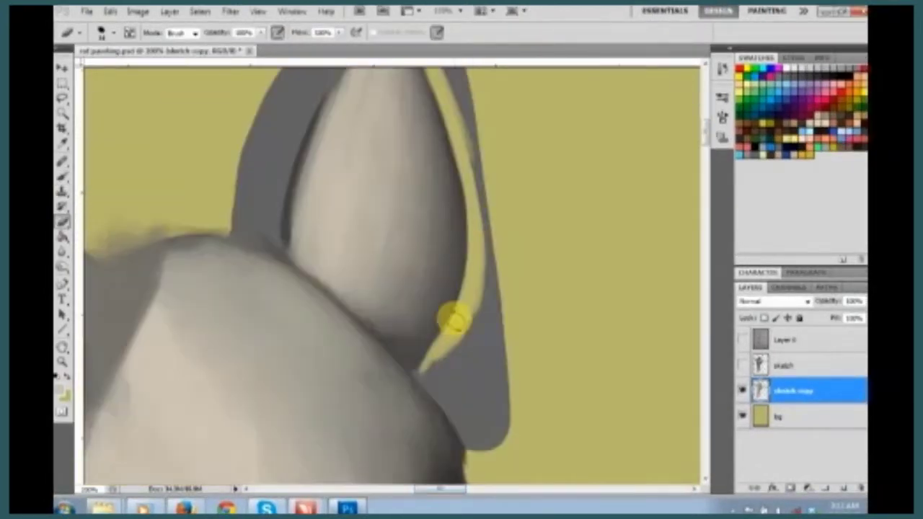
{"action": "left_click_drag", "start_coordinate": [453, 318], "coordinate": [458, 428]}
{"action": "scroll", "coordinate": [406, 155], "scroll_direction": "down", "scroll_amount": 2}
Lasso the grey rim beside the right ear and paint background colour along the inner ear edge.
{"action": "scroll", "coordinate": [396, 140], "scroll_direction": "up", "scroll_amount": 1}
{"action": "key", "text": "l"}
{"action": "left_click_drag", "start_coordinate": [395, 140], "coordinate": [408, 223]}
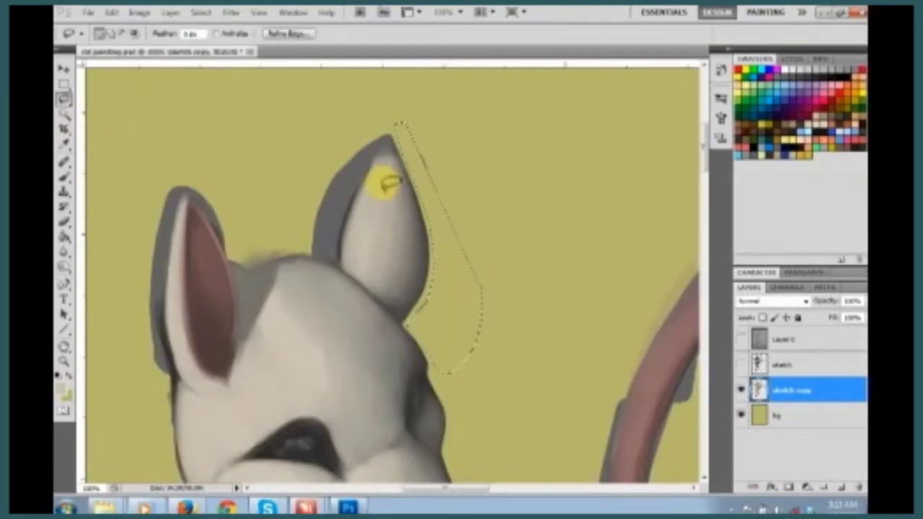
{"action": "scroll", "coordinate": [407, 222], "scroll_direction": "up", "scroll_amount": 2}
{"action": "key", "text": "b"}
{"action": "left_click", "coordinate": [108, 33]}
{"action": "left_click", "coordinate": [108, 94]}
{"action": "scroll", "coordinate": [474, 226], "scroll_direction": "up", "scroll_amount": 1}
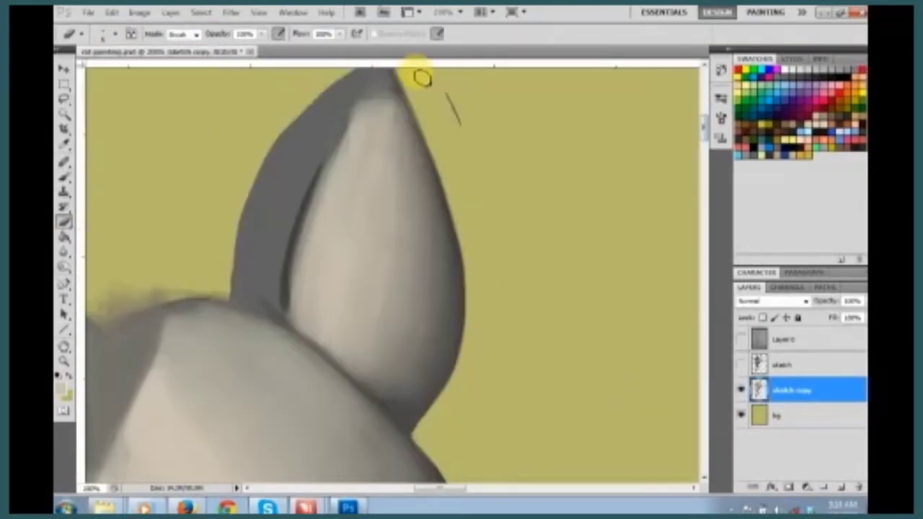
{"action": "scroll", "coordinate": [422, 99], "scroll_direction": "up", "scroll_amount": 2}
{"action": "mouse_move", "coordinate": [377, 137]}
{"action": "left_mouse_down"}
{"action": "mouse_move", "coordinate": [310, 231]}
{"action": "mouse_move", "coordinate": [319, 225]}
{"action": "mouse_move", "coordinate": [263, 377]}
{"action": "left_mouse_up"}
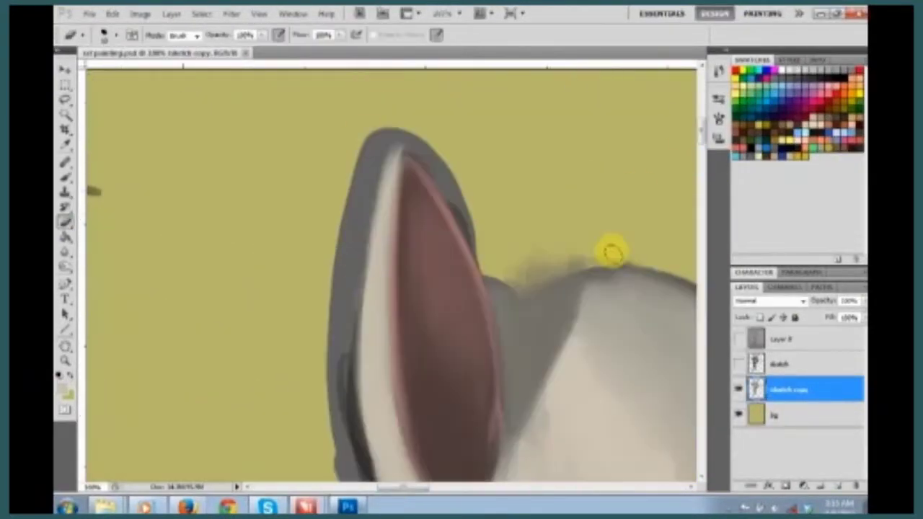
Paint a dark stroke along the ear's top edge.
{"action": "left_click_drag", "start_coordinate": [611, 252], "coordinate": [487, 259]}
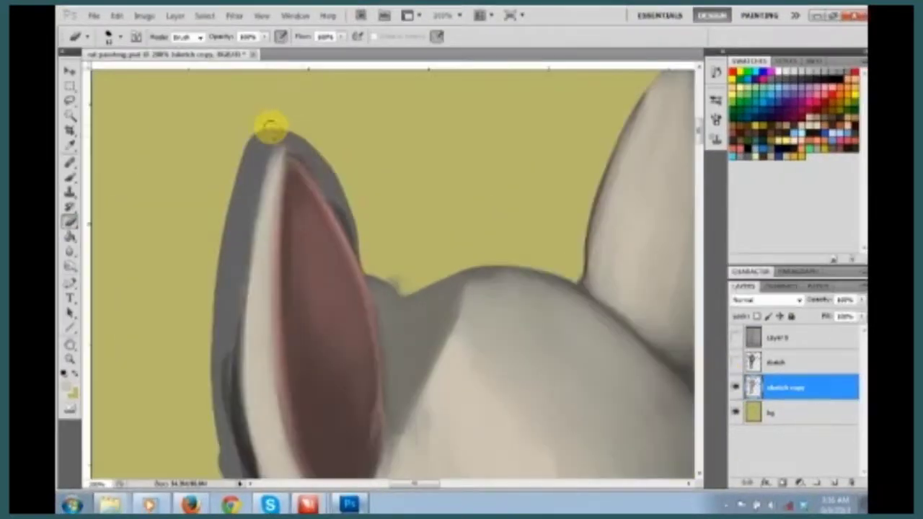
{"action": "left_click_drag", "start_coordinate": [287, 132], "coordinate": [355, 233]}
{"action": "scroll", "coordinate": [372, 292], "scroll_direction": "down", "scroll_amount": 2, "text": "alt"}
{"action": "scroll", "coordinate": [525, 223], "scroll_direction": "down", "scroll_amount": 3}
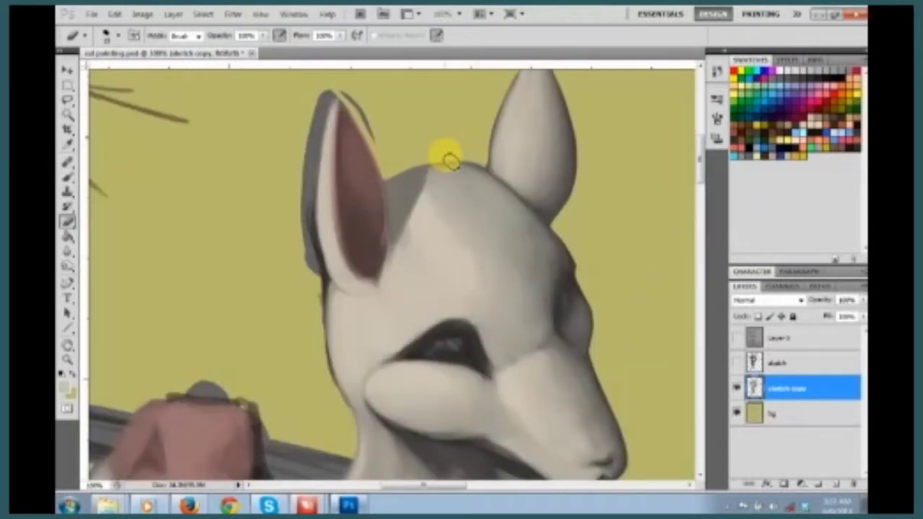
{"action": "scroll", "coordinate": [448, 160], "scroll_direction": "up", "scroll_amount": 2, "text": "alt"}
{"action": "scroll", "coordinate": [334, 158], "scroll_direction": "down", "scroll_amount": 2, "text": "alt"}
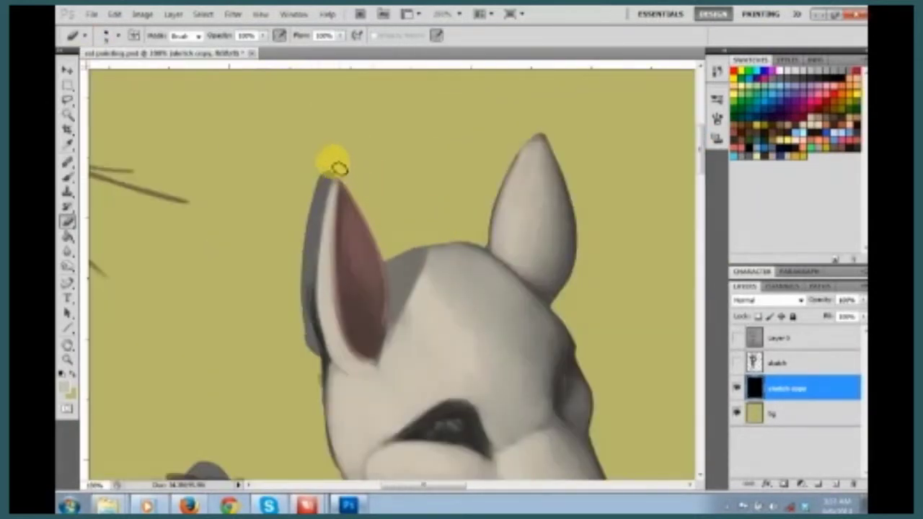
{"action": "scroll", "coordinate": [423, 484], "scroll_direction": "left", "scroll_amount": 3}
{"action": "scroll", "coordinate": [691, 106], "scroll_direction": "up", "scroll_amount": 2, "text": "alt"}
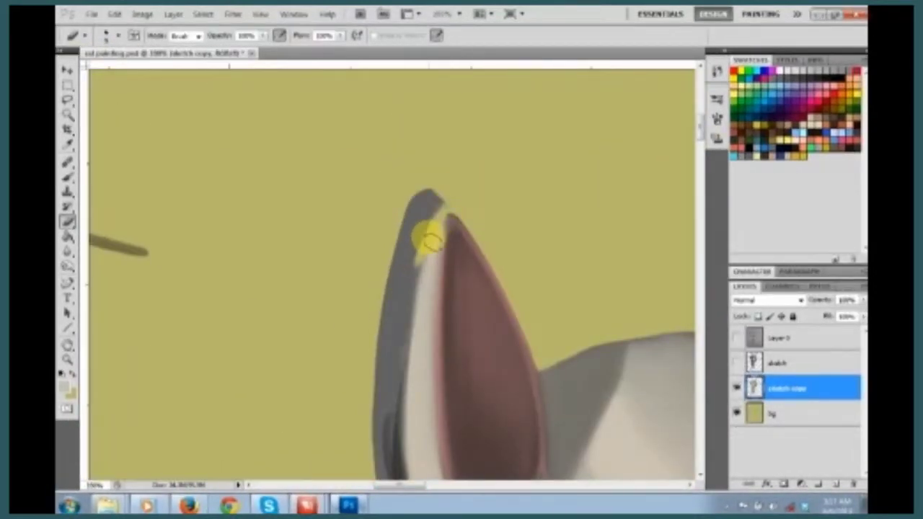
{"action": "scroll", "coordinate": [418, 241], "scroll_direction": "down", "scroll_amount": 3}
{"action": "scroll", "coordinate": [393, 217], "scroll_direction": "down", "scroll_amount": 2}
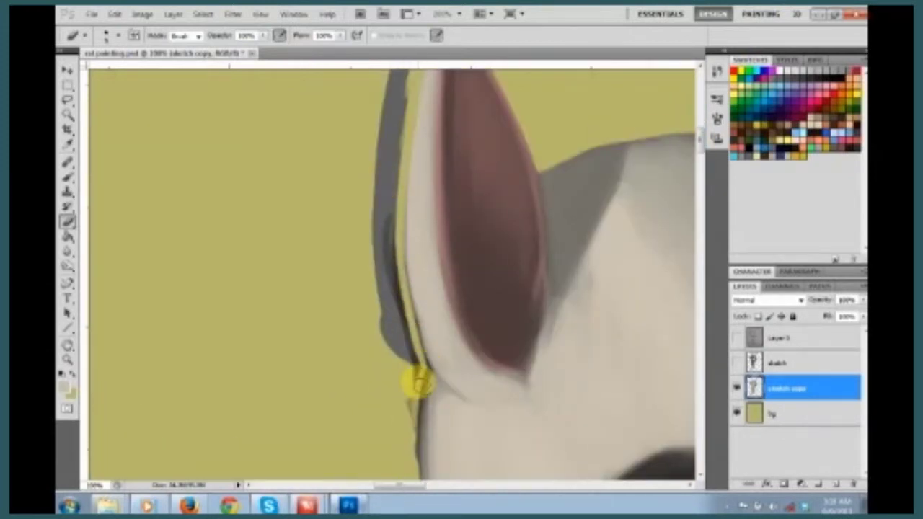
{"action": "scroll", "coordinate": [394, 206], "scroll_direction": "down", "scroll_amount": 2, "text": "alt"}
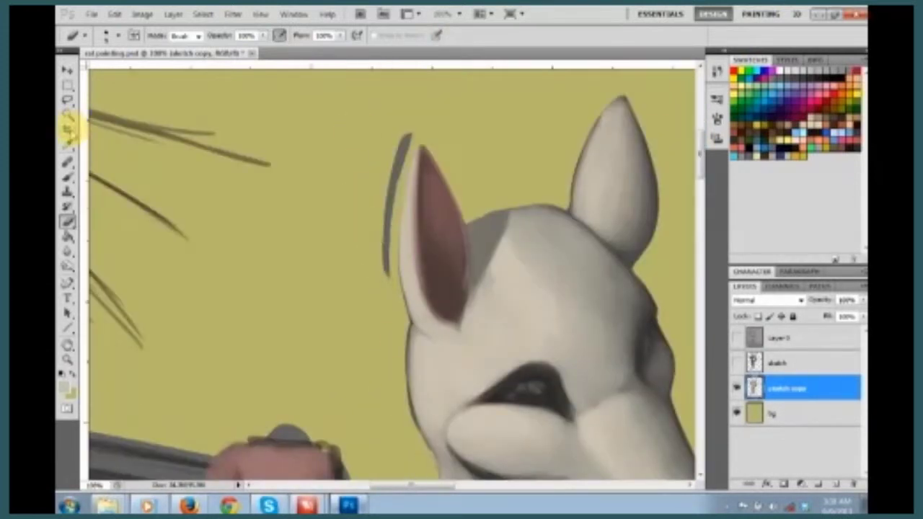
Lasso the stray grey stroke beside the left ear.
{"action": "left_click", "coordinate": [67, 100]}
{"action": "left_click_drag", "start_coordinate": [422, 128], "coordinate": [380, 134]}
{"action": "scroll", "coordinate": [336, 300], "scroll_direction": "down", "scroll_amount": 3, "text": "alt"}
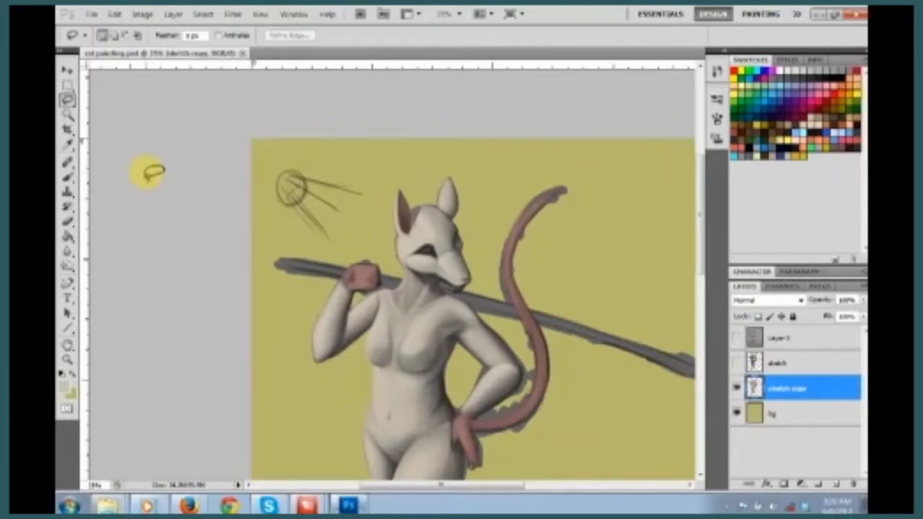
Sample a grey from the left ear and return to the Brush.
{"action": "key", "text": "i"}
{"action": "scroll", "coordinate": [411, 476], "scroll_direction": "up", "scroll_amount": 3, "text": "alt"}
{"action": "scroll", "coordinate": [411, 115], "scroll_direction": "up", "scroll_amount": 3, "text": "alt"}
{"action": "key", "text": "b"}
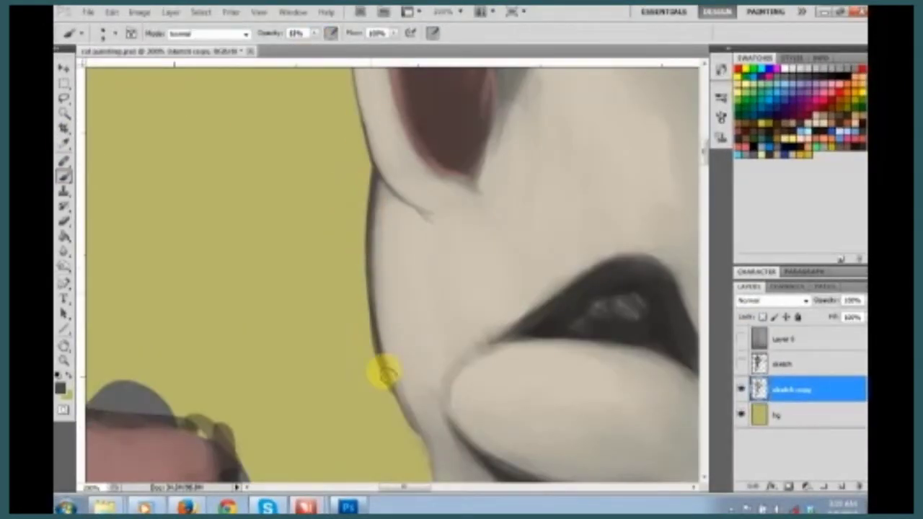
{"action": "left_click", "coordinate": [64, 220]}
{"action": "scroll", "coordinate": [310, 281], "scroll_direction": "down", "scroll_amount": 2, "text": "alt"}
{"action": "key", "text": "i"}
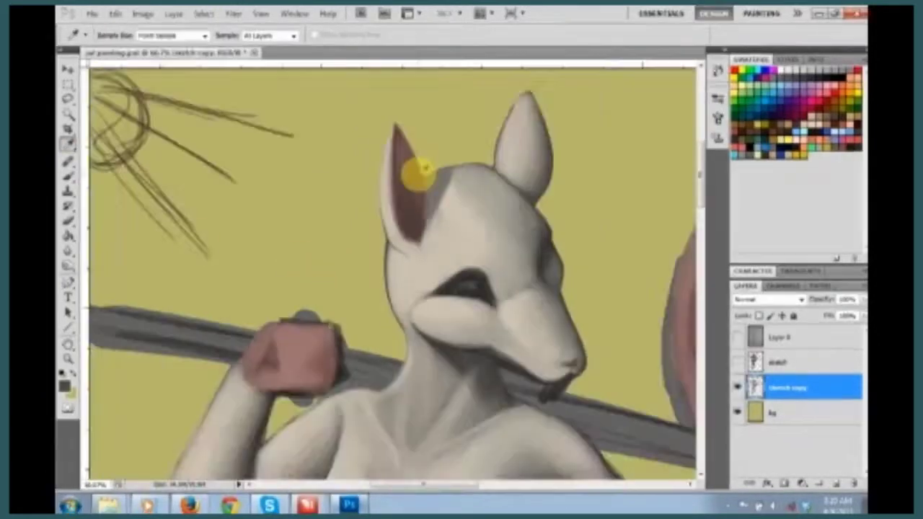
{"action": "scroll", "coordinate": [423, 171], "scroll_direction": "up", "scroll_amount": 1, "text": "alt"}
{"action": "left_click", "coordinate": [94, 164]}
{"action": "key", "text": "b"}
{"action": "scroll", "coordinate": [440, 196], "scroll_direction": "up", "scroll_amount": 2}
{"action": "scroll", "coordinate": [384, 273], "scroll_direction": "up", "scroll_amount": 2, "text": "alt"}
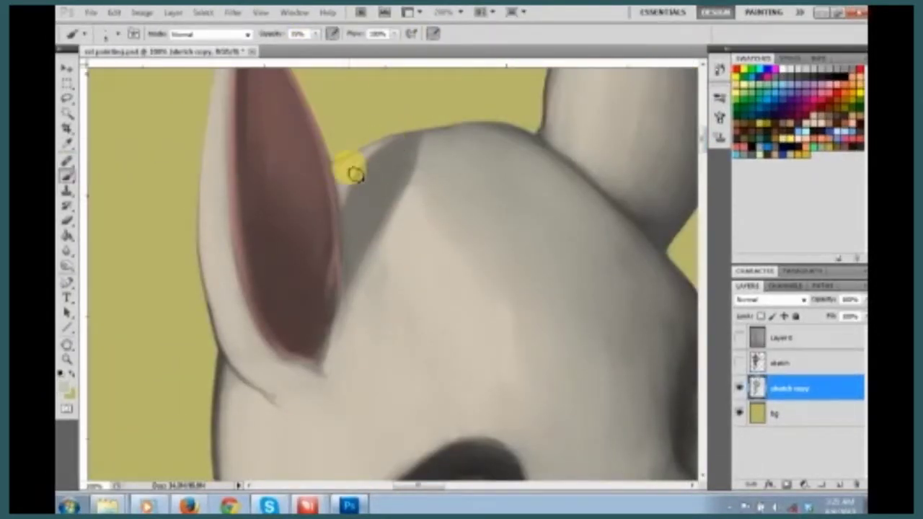
{"action": "scroll", "coordinate": [389, 144], "scroll_direction": "down", "scroll_amount": 3, "text": "alt"}
{"action": "scroll", "coordinate": [309, 144], "scroll_direction": "up", "scroll_amount": 1, "text": "alt"}
{"action": "scroll", "coordinate": [304, 238], "scroll_direction": "up", "scroll_amount": 2, "text": "alt"}
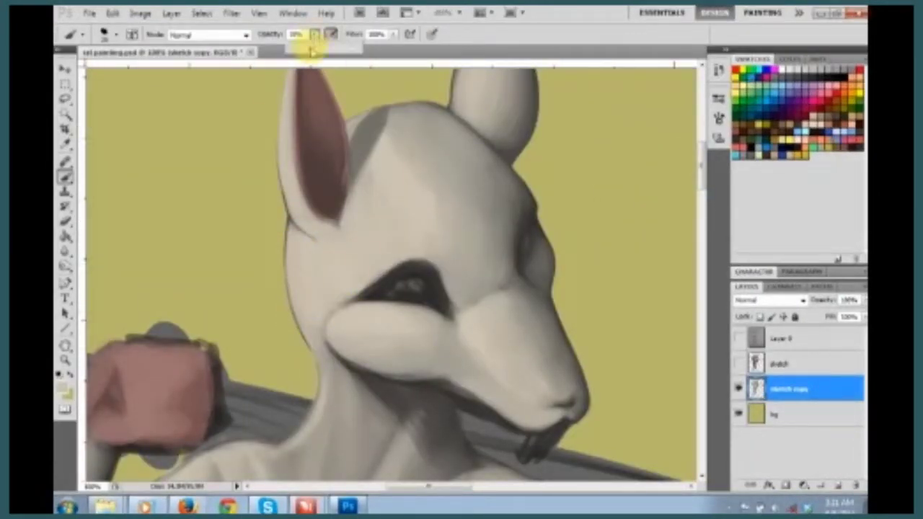
{"action": "scroll", "coordinate": [504, 231], "scroll_direction": "down", "scroll_amount": 2}
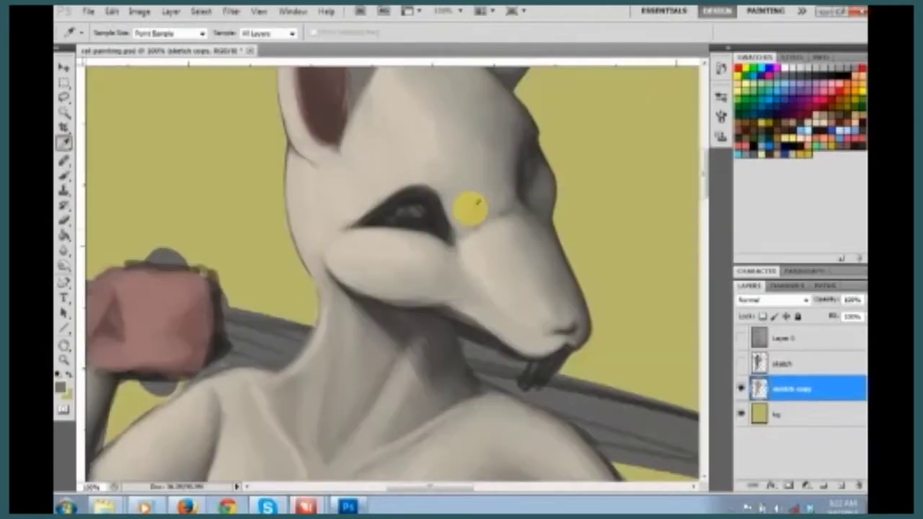
{"action": "scroll", "coordinate": [360, 267], "scroll_direction": "right", "scroll_amount": 2}
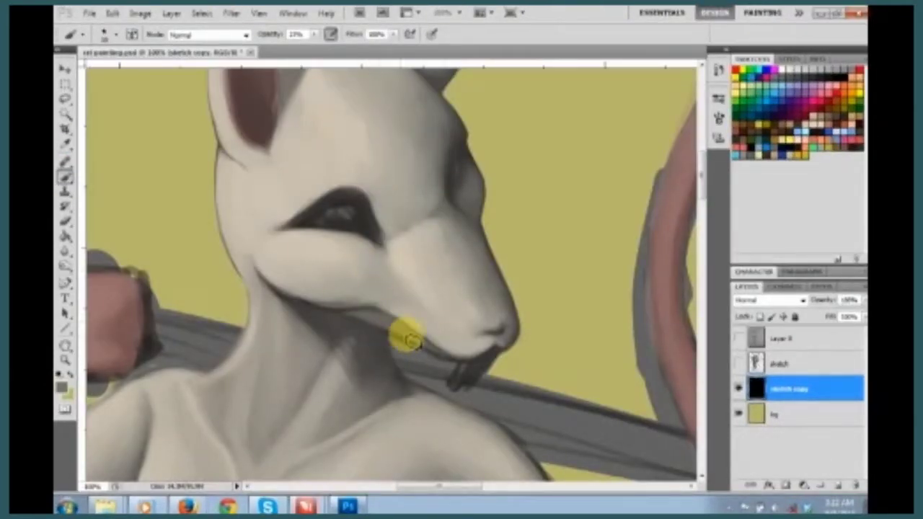
At 200% zoom, lighten the grey band under the lip with a 51% opacity brush.
{"action": "key", "text": "ctrl+plus"}
{"action": "key", "text": "5"}
{"action": "key", "text": "1"}
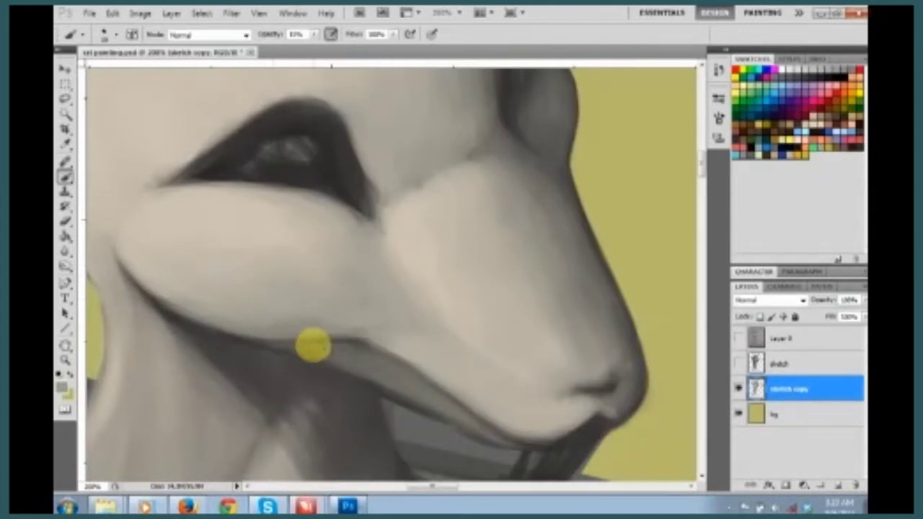
{"action": "left_click_drag", "start_coordinate": [418, 392], "coordinate": [395, 351]}
{"action": "key", "text": "ctrl+0"}
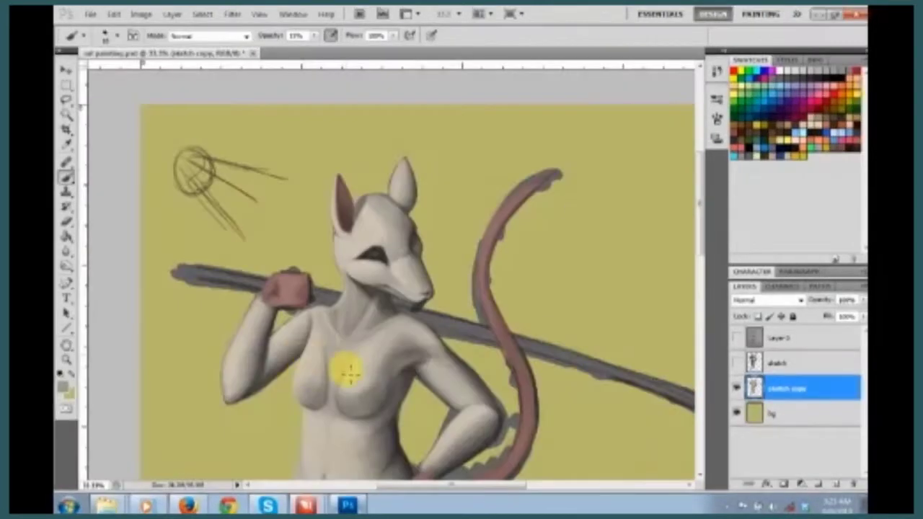
Sample a colour and blend the grey shading over the lower jaw and chin.
{"action": "scroll", "coordinate": [412, 198], "scroll_direction": "up", "scroll_amount": 3}
{"action": "scroll", "coordinate": [334, 274], "scroll_direction": "down", "scroll_amount": 1}
{"action": "key", "text": "i"}
{"action": "scroll", "coordinate": [358, 135], "scroll_direction": "up", "scroll_amount": 1}
{"action": "key", "text": "b"}
{"action": "right_click", "coordinate": [268, 220]}
{"action": "key", "text": "Escape"}
{"action": "left_click_drag", "start_coordinate": [419, 281], "coordinate": [508, 436]}
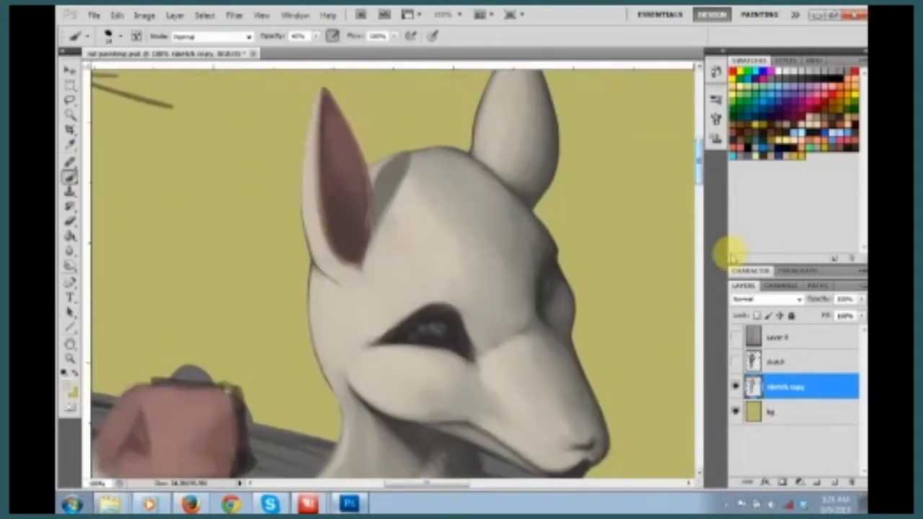
{"action": "scroll", "coordinate": [363, 288], "scroll_direction": "down", "scroll_amount": 2}
{"action": "scroll", "coordinate": [450, 68], "scroll_direction": "down", "scroll_amount": 2}
{"action": "scroll", "coordinate": [565, 305], "scroll_direction": "up", "scroll_amount": 2}
{"action": "scroll", "coordinate": [385, 311], "scroll_direction": "down", "scroll_amount": 2}
{"action": "scroll", "coordinate": [268, 226], "scroll_direction": "down", "scroll_amount": 4}
{"action": "scroll", "coordinate": [267, 227], "scroll_direction": "up", "scroll_amount": 3}
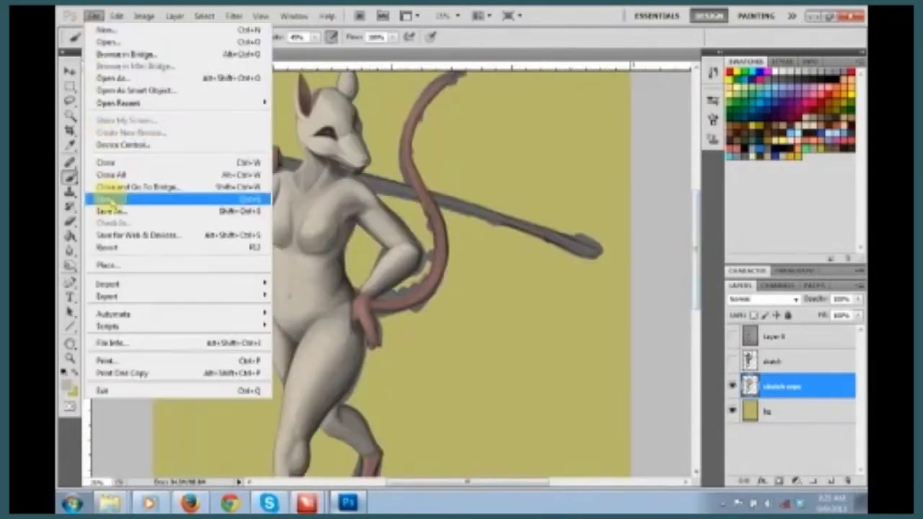
Pick a lighter grey highlight colour for the incisors in the Color Picker.
{"action": "scroll", "coordinate": [353, 328], "scroll_direction": "up", "scroll_amount": 2}
{"action": "left_click", "coordinate": [67, 388]}
{"action": "left_click", "coordinate": [406, 274]}
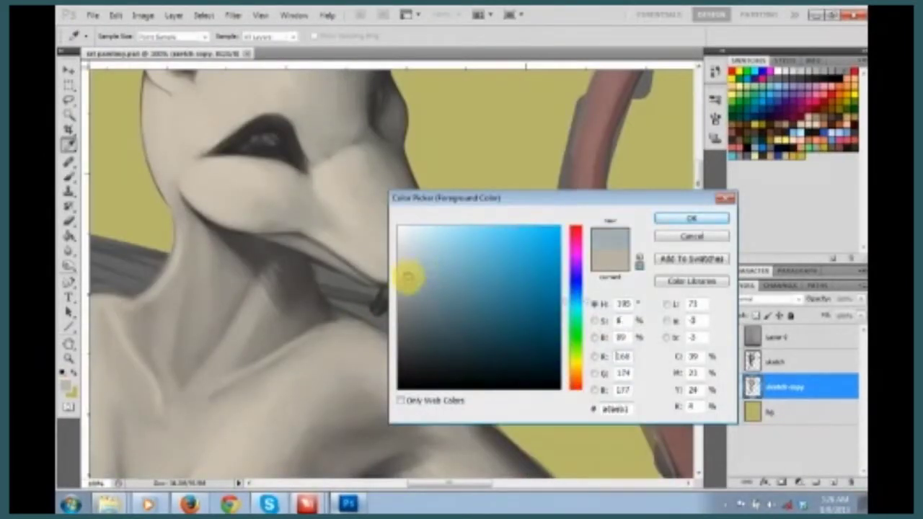
{"action": "key", "text": "Return"}
{"action": "scroll", "coordinate": [406, 274], "scroll_direction": "up", "scroll_amount": 2}
{"action": "left_click", "coordinate": [67, 387]}
{"action": "left_click", "coordinate": [406, 298]}
{"action": "key", "text": "Return"}
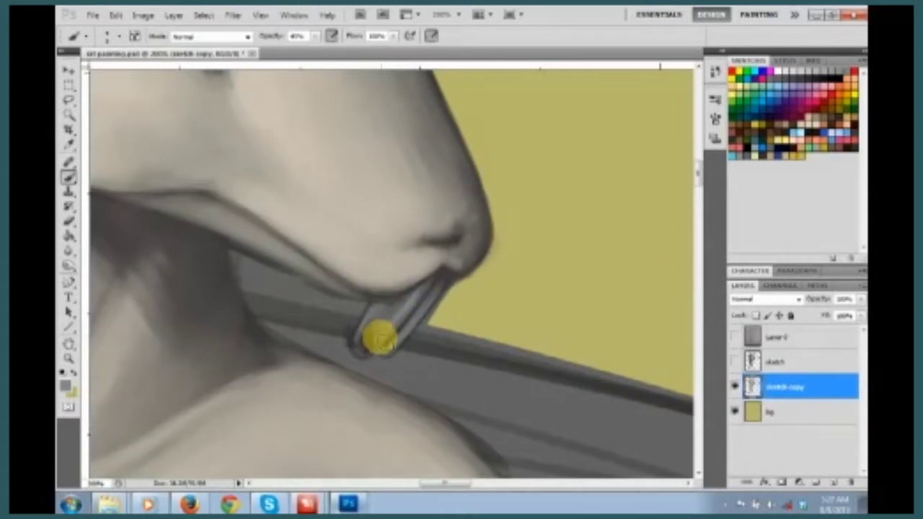
Paint a light highlight across the incisors.
{"action": "scroll", "coordinate": [374, 302], "scroll_direction": "down", "scroll_amount": 3}
{"action": "scroll", "coordinate": [423, 247], "scroll_direction": "up", "scroll_amount": 3}
{"action": "left_click", "coordinate": [736, 338]}
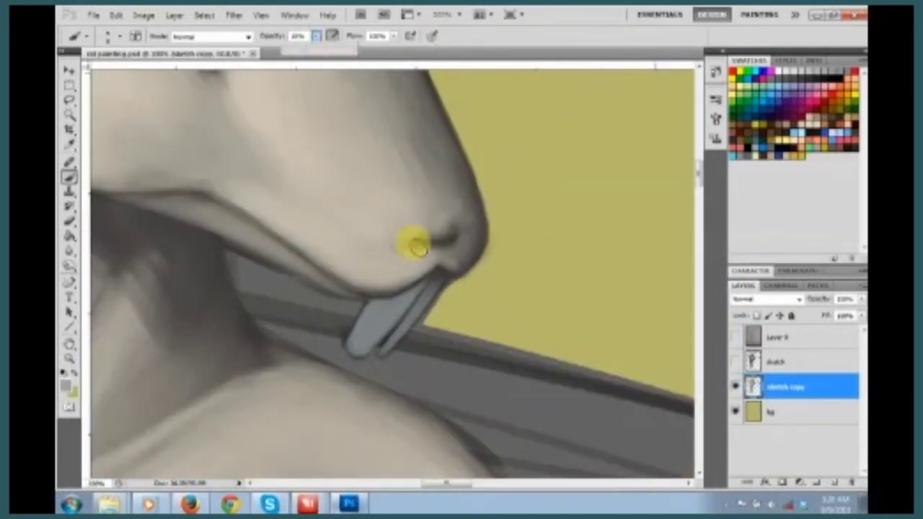
{"action": "left_click_drag", "start_coordinate": [361, 346], "coordinate": [416, 281]}
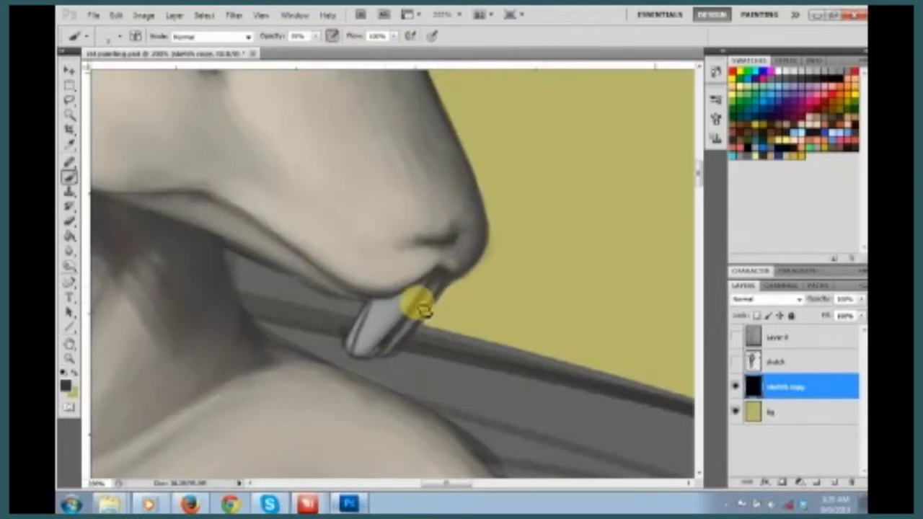
{"action": "left_click", "coordinate": [433, 283]}
Darken the incisors' underside at about 80% brush opacity.
{"action": "key", "text": "8"}
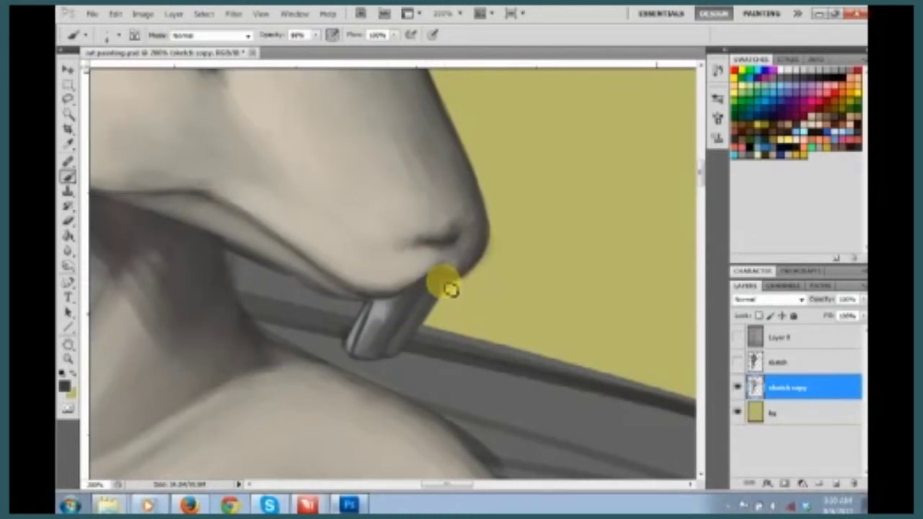
{"action": "left_click_drag", "start_coordinate": [371, 316], "coordinate": [449, 287]}
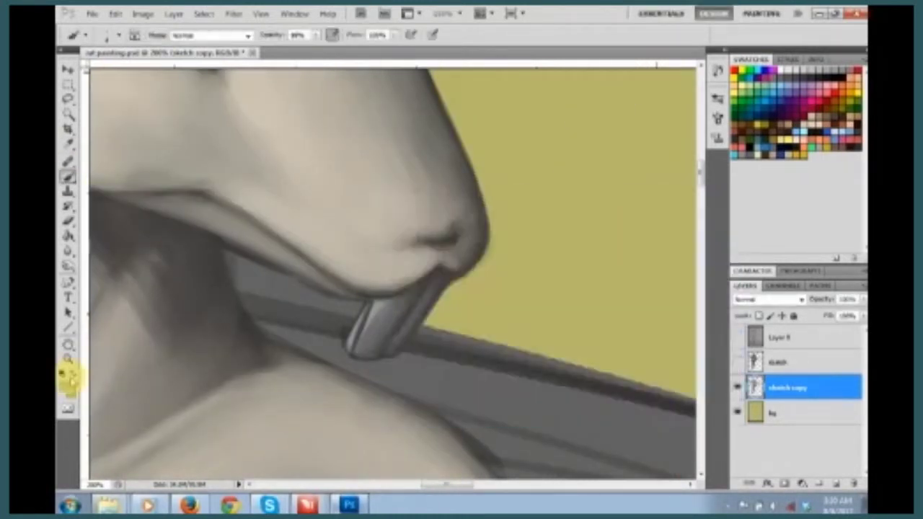
{"action": "left_click", "coordinate": [65, 384]}
{"action": "key", "text": "Return"}
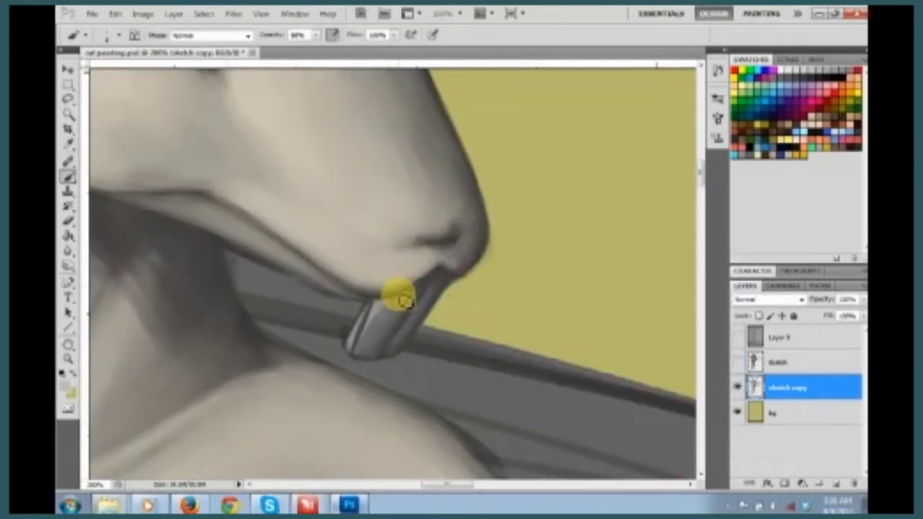
{"action": "left_click", "coordinate": [67, 220]}
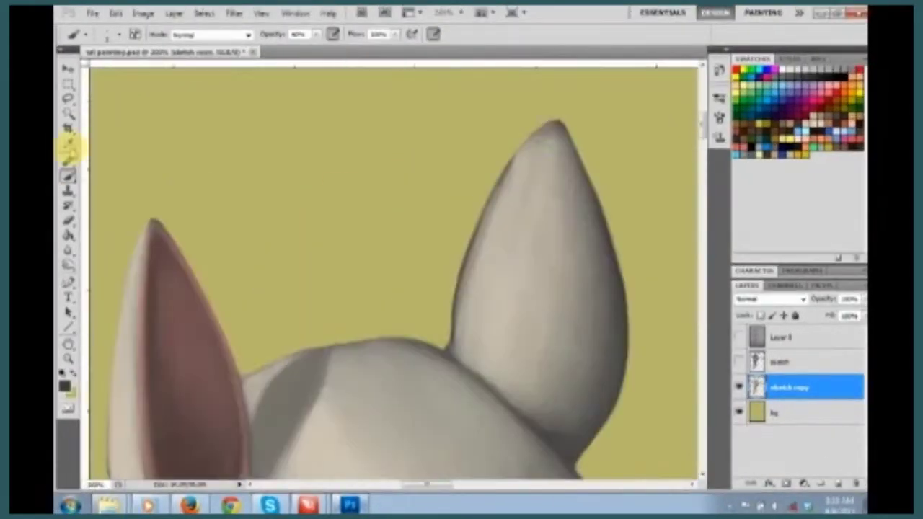
Round and lower the ear tip, repaint its left edge, and switch brush preset.
{"action": "left_click_drag", "start_coordinate": [509, 179], "coordinate": [559, 134]}
{"action": "left_click_drag", "start_coordinate": [509, 189], "coordinate": [479, 253]}
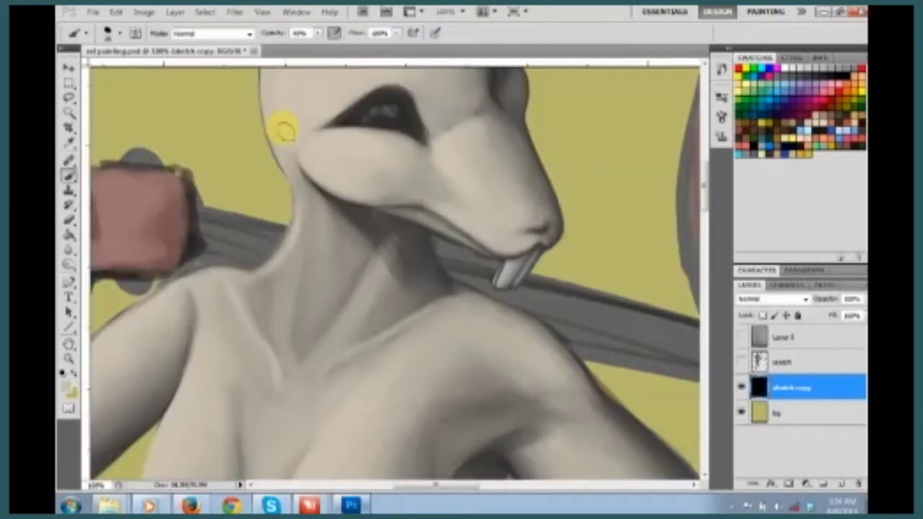
{"action": "left_click", "coordinate": [106, 33]}
{"action": "left_click", "coordinate": [305, 257]}
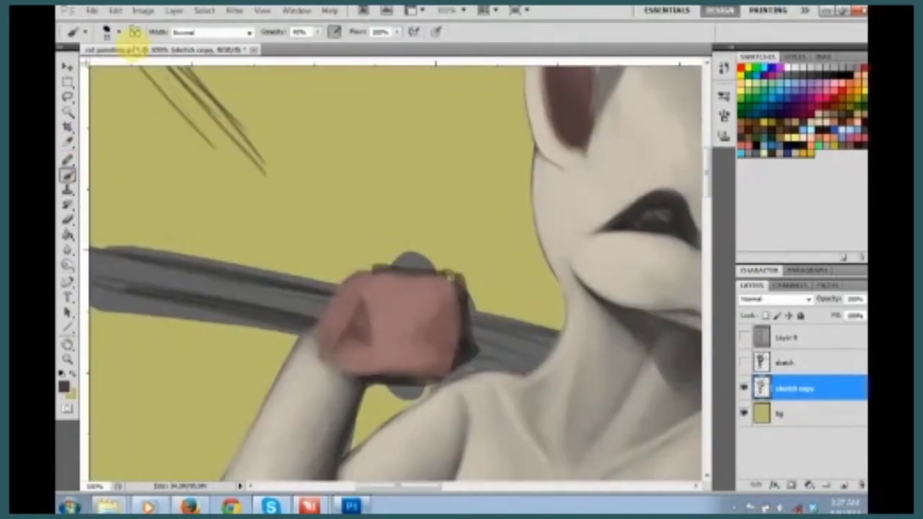
{"action": "left_click", "coordinate": [117, 32]}
Hatch dark strokes across the fist to rough in finger divisions, knuckles and left-side shadow.
{"action": "left_click", "coordinate": [454, 296]}
{"action": "mouse_move", "coordinate": [448, 345]}
{"action": "left_mouse_down"}
{"action": "mouse_move", "coordinate": [439, 292]}
{"action": "mouse_move", "coordinate": [441, 342]}
{"action": "left_mouse_up"}
{"action": "mouse_move", "coordinate": [432, 289]}
{"action": "left_mouse_down"}
{"action": "mouse_move", "coordinate": [417, 346]}
{"action": "mouse_move", "coordinate": [404, 295]}
{"action": "mouse_move", "coordinate": [371, 300]}
{"action": "left_mouse_up"}
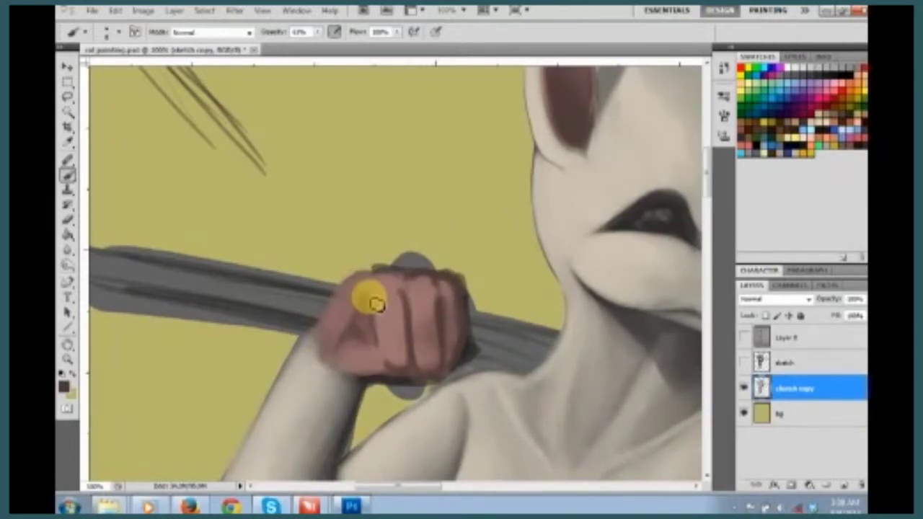
{"action": "mouse_move", "coordinate": [461, 292]}
{"action": "left_mouse_down"}
{"action": "mouse_move", "coordinate": [377, 268]}
{"action": "mouse_move", "coordinate": [382, 326]}
{"action": "mouse_move", "coordinate": [371, 367]}
{"action": "left_mouse_up"}
{"action": "left_click_drag", "start_coordinate": [347, 306], "coordinate": [354, 367]}
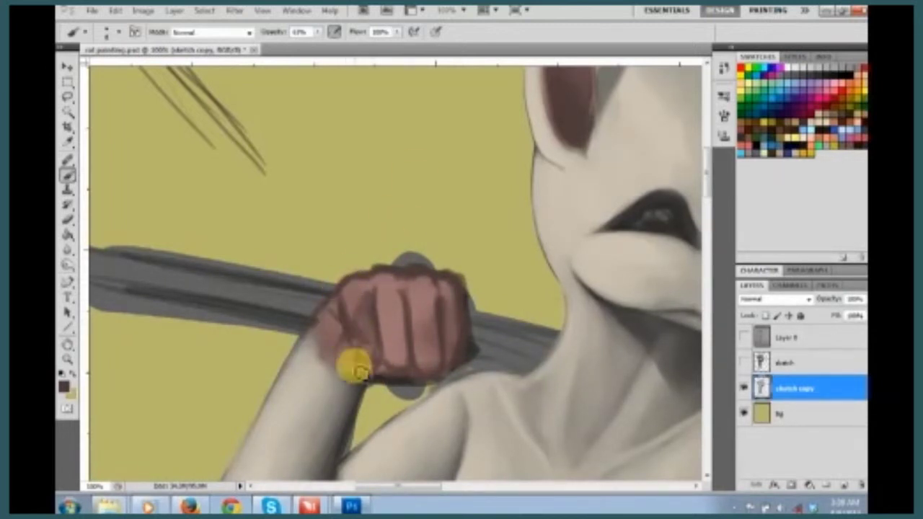
{"action": "mouse_move", "coordinate": [401, 294]}
{"action": "left_mouse_down"}
{"action": "mouse_move", "coordinate": [360, 271]}
{"action": "mouse_move", "coordinate": [381, 343]}
{"action": "mouse_move", "coordinate": [334, 282]}
{"action": "mouse_move", "coordinate": [337, 263]}
{"action": "left_mouse_up"}
{"action": "left_click_drag", "start_coordinate": [402, 324], "coordinate": [395, 369]}
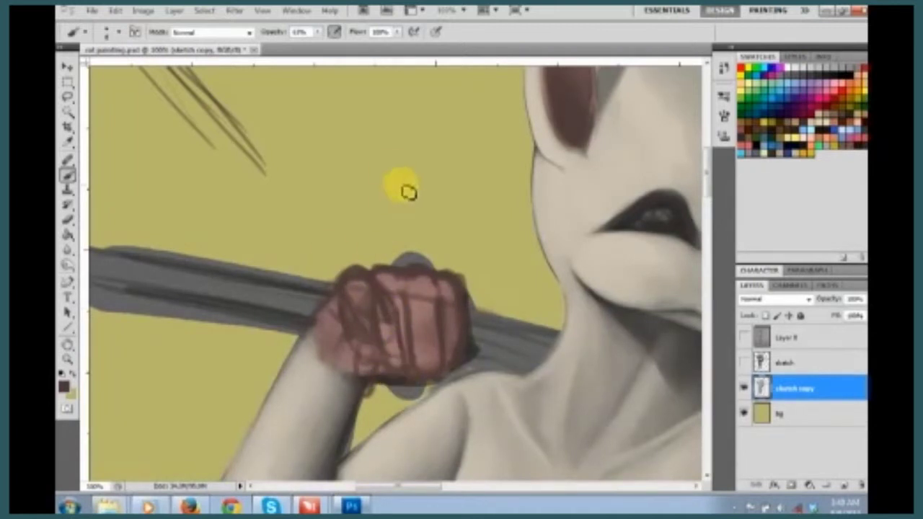
{"action": "left_click_drag", "start_coordinate": [426, 313], "coordinate": [392, 370]}
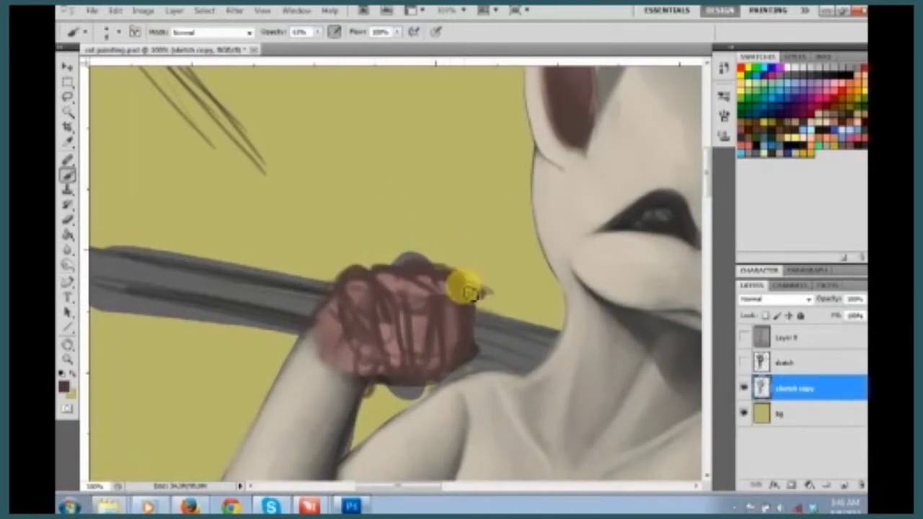
{"action": "left_click_drag", "start_coordinate": [468, 292], "coordinate": [481, 338]}
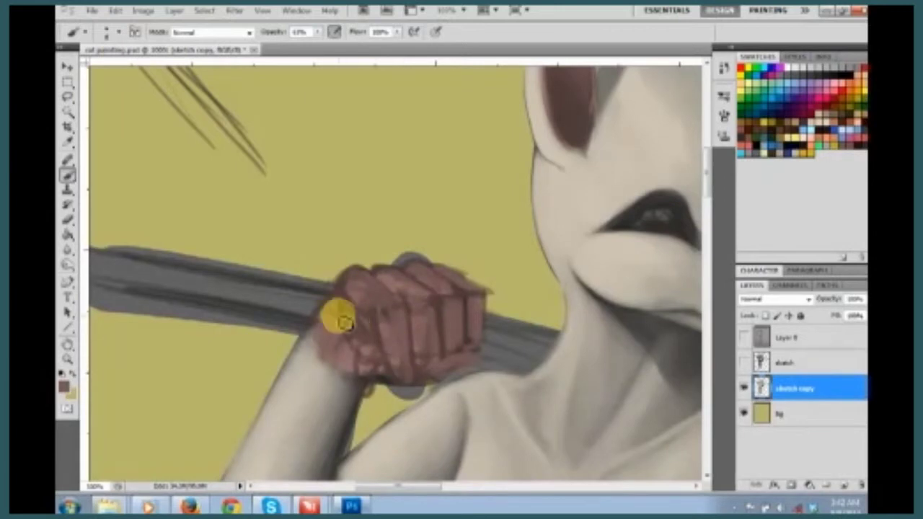
Sample a lighter pink and highlight the index knuckle and tops of the middle fingers.
{"action": "scroll", "coordinate": [344, 313], "scroll_direction": "down", "scroll_amount": 1}
{"action": "scroll", "coordinate": [324, 288], "scroll_direction": "down", "scroll_amount": 2}
{"action": "scroll", "coordinate": [332, 299], "scroll_direction": "up", "scroll_amount": 2}
{"action": "scroll", "coordinate": [338, 332], "scroll_direction": "up", "scroll_amount": 2}
{"action": "left_click", "coordinate": [383, 200], "text": "alt"}
{"action": "left_click", "coordinate": [291, 205], "text": "alt"}
{"action": "mouse_move", "coordinate": [305, 293]}
{"action": "left_mouse_down"}
{"action": "mouse_move", "coordinate": [312, 165]}
{"action": "mouse_move", "coordinate": [369, 271]}
{"action": "left_mouse_up"}
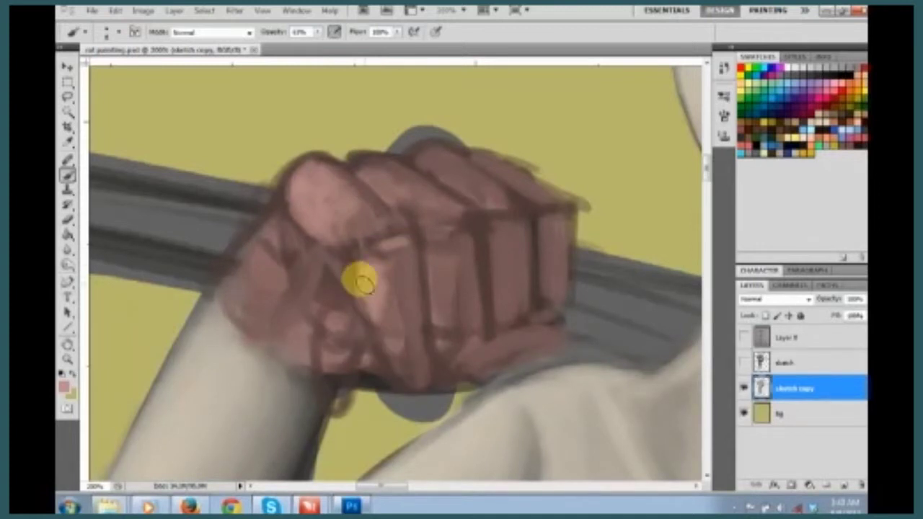
{"action": "mouse_move", "coordinate": [361, 154]}
{"action": "left_mouse_down"}
{"action": "mouse_move", "coordinate": [401, 181]}
{"action": "mouse_move", "coordinate": [449, 153]}
{"action": "left_mouse_up"}
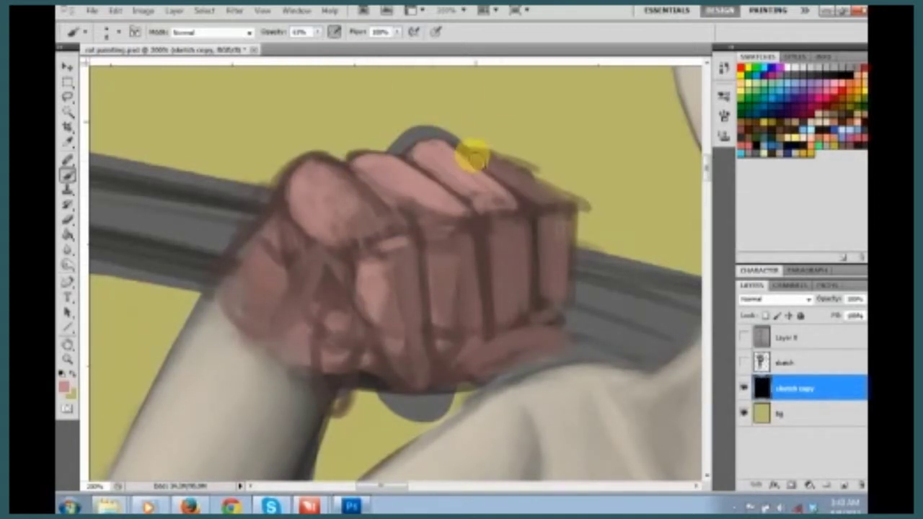
Smooth the fist's top edge and trim its right edge with background yellow.
{"action": "scroll", "coordinate": [264, 223], "scroll_direction": "up", "scroll_amount": 1}
{"action": "scroll", "coordinate": [310, 233], "scroll_direction": "down", "scroll_amount": 4}
{"action": "scroll", "coordinate": [310, 233], "scroll_direction": "up", "scroll_amount": 3}
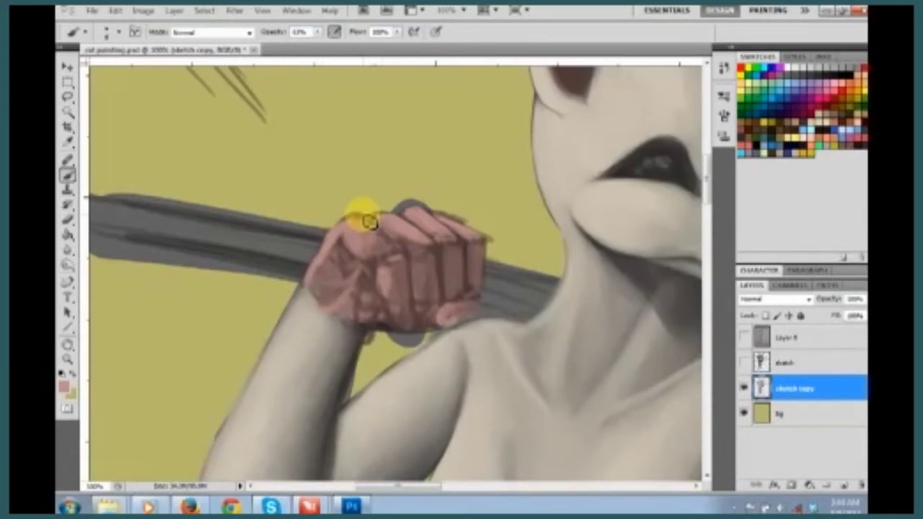
{"action": "scroll", "coordinate": [367, 221], "scroll_direction": "up", "scroll_amount": 1}
{"action": "scroll", "coordinate": [361, 304], "scroll_direction": "down", "scroll_amount": 3}
{"action": "scroll", "coordinate": [323, 262], "scroll_direction": "up", "scroll_amount": 4}
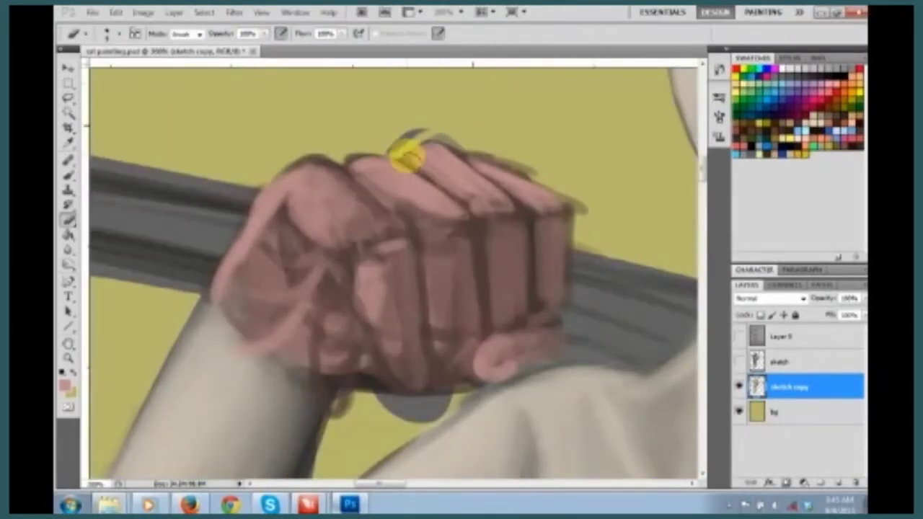
{"action": "mouse_move", "coordinate": [441, 145]}
{"action": "left_mouse_down"}
{"action": "mouse_move", "coordinate": [477, 149]}
{"action": "mouse_move", "coordinate": [405, 140]}
{"action": "left_mouse_up"}
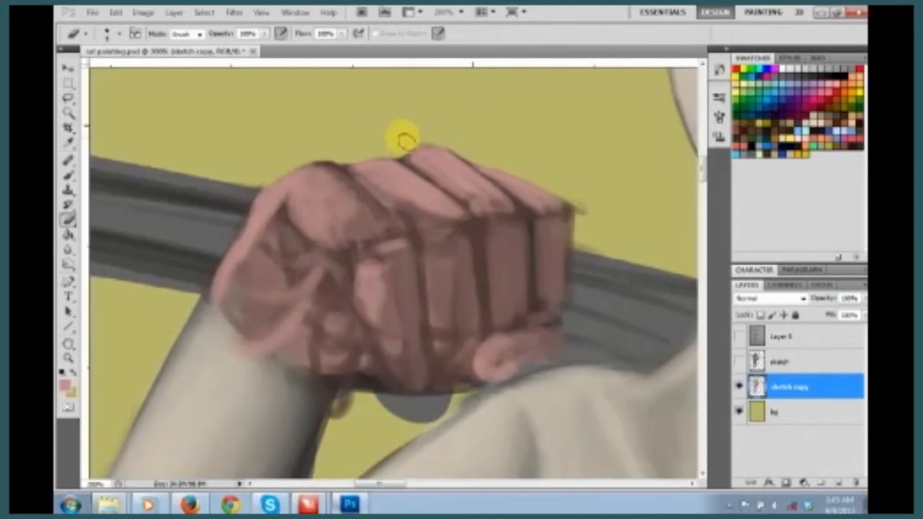
{"action": "left_click_drag", "start_coordinate": [569, 209], "coordinate": [556, 311]}
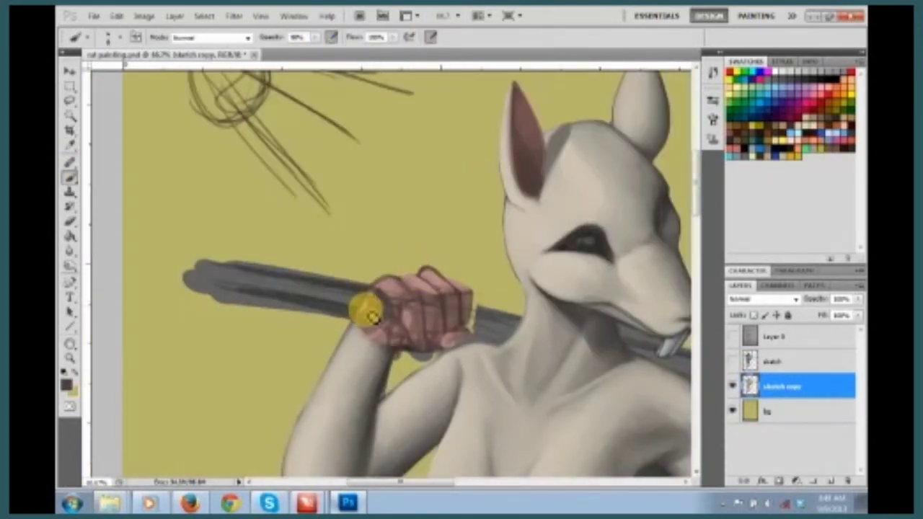
Zoom in and darken the fist's knuckles and fingers with reddish-brown, covering its yellow right edge.
{"action": "key", "text": "ctrl+plus"}
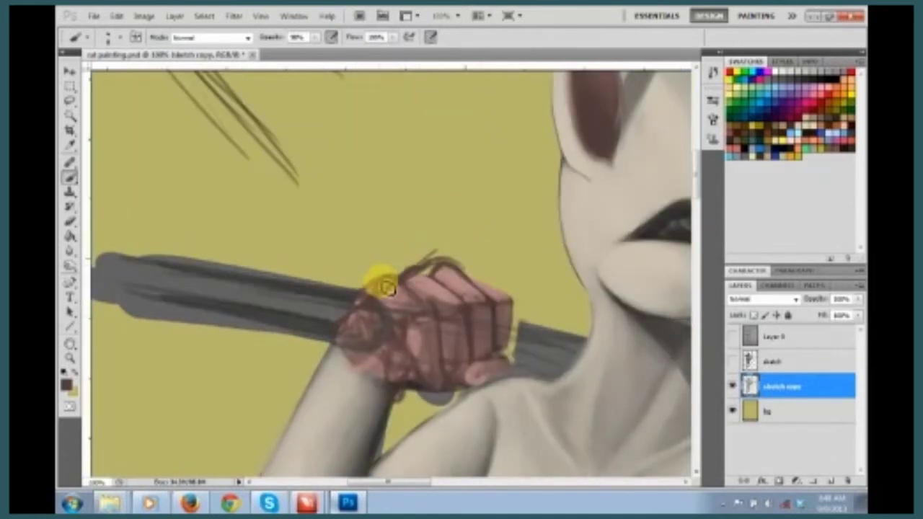
{"action": "left_click_drag", "start_coordinate": [463, 260], "coordinate": [473, 274]}
{"action": "mouse_move", "coordinate": [505, 303]}
{"action": "left_mouse_down"}
{"action": "mouse_move", "coordinate": [398, 288]}
{"action": "mouse_move", "coordinate": [367, 295]}
{"action": "mouse_move", "coordinate": [413, 309]}
{"action": "mouse_move", "coordinate": [386, 374]}
{"action": "mouse_move", "coordinate": [445, 351]}
{"action": "mouse_move", "coordinate": [408, 373]}
{"action": "left_mouse_up"}
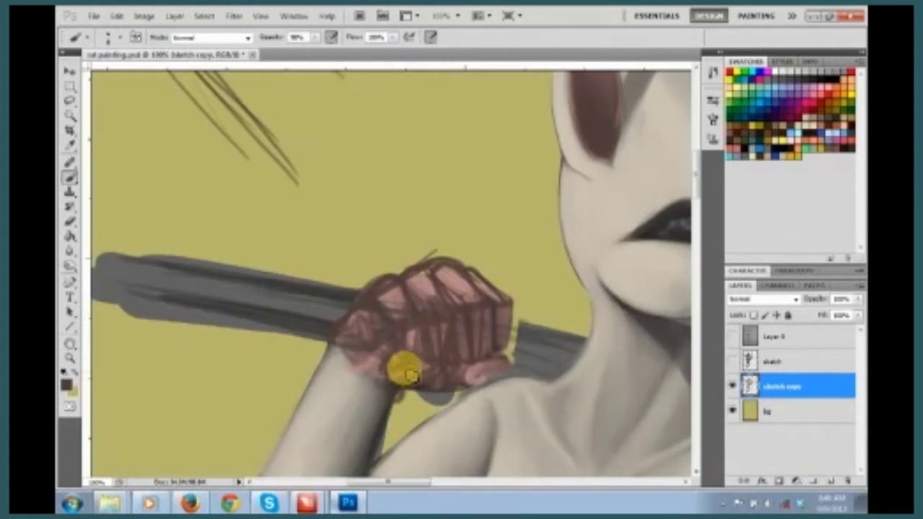
{"action": "mouse_move", "coordinate": [510, 308]}
{"action": "left_mouse_down"}
{"action": "mouse_move", "coordinate": [488, 280]}
{"action": "mouse_move", "coordinate": [470, 365]}
{"action": "left_mouse_up"}
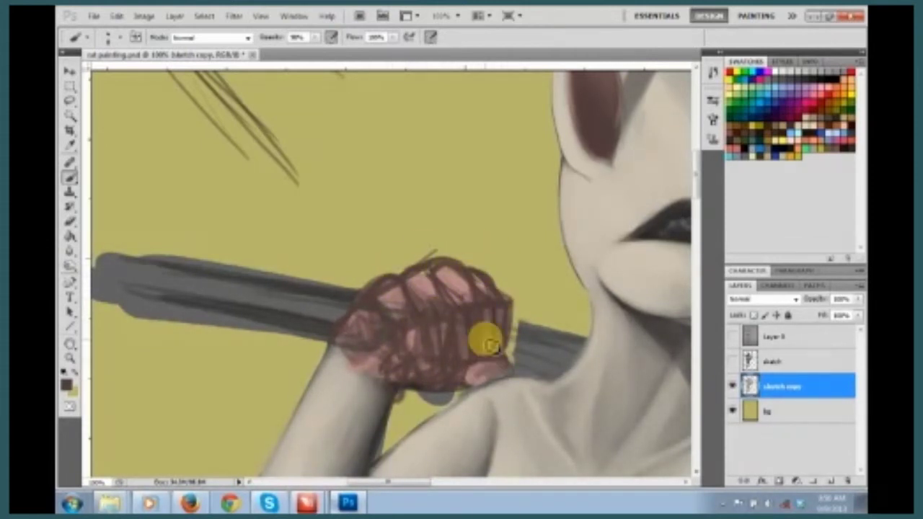
{"action": "left_click", "coordinate": [452, 317], "text": "alt"}
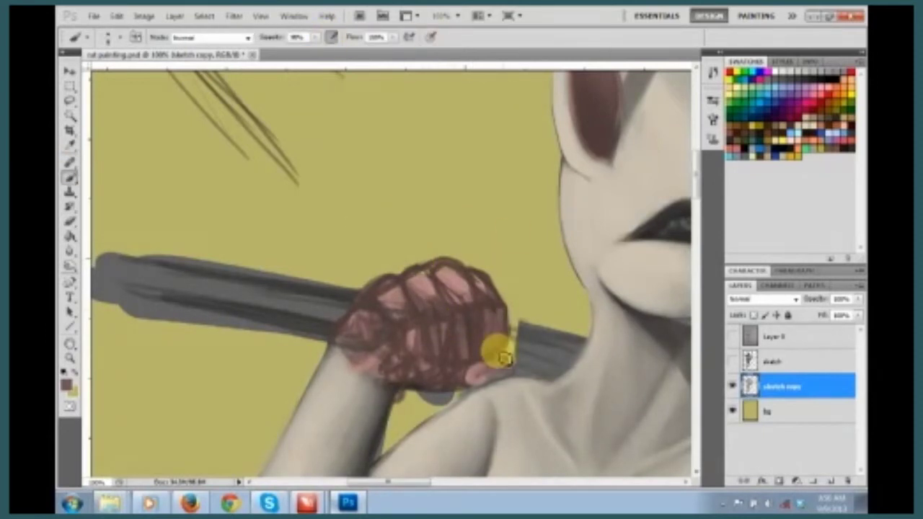
{"action": "mouse_move", "coordinate": [453, 317]}
{"action": "left_mouse_down"}
{"action": "mouse_move", "coordinate": [401, 354]}
{"action": "mouse_move", "coordinate": [469, 301]}
{"action": "left_mouse_up"}
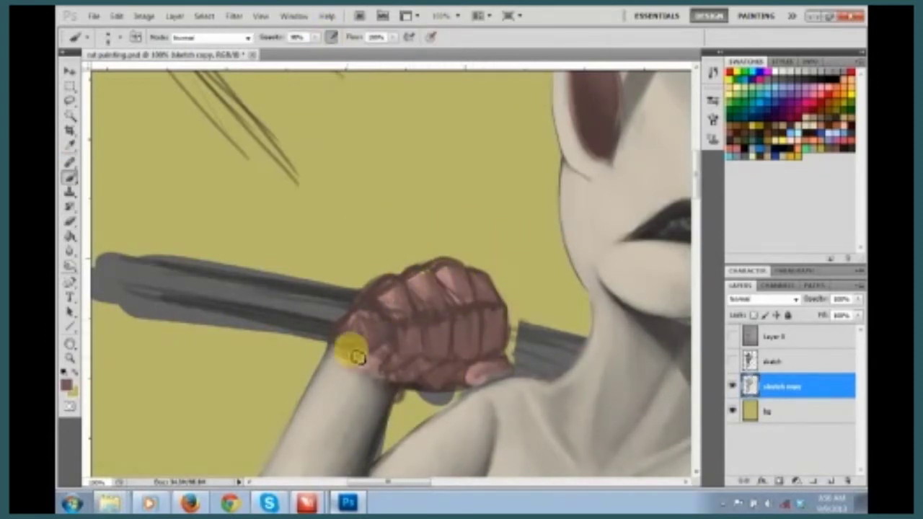
{"action": "scroll", "coordinate": [339, 313], "scroll_direction": "down", "scroll_amount": 3}
{"action": "scroll", "coordinate": [362, 328], "scroll_direction": "up", "scroll_amount": 3}
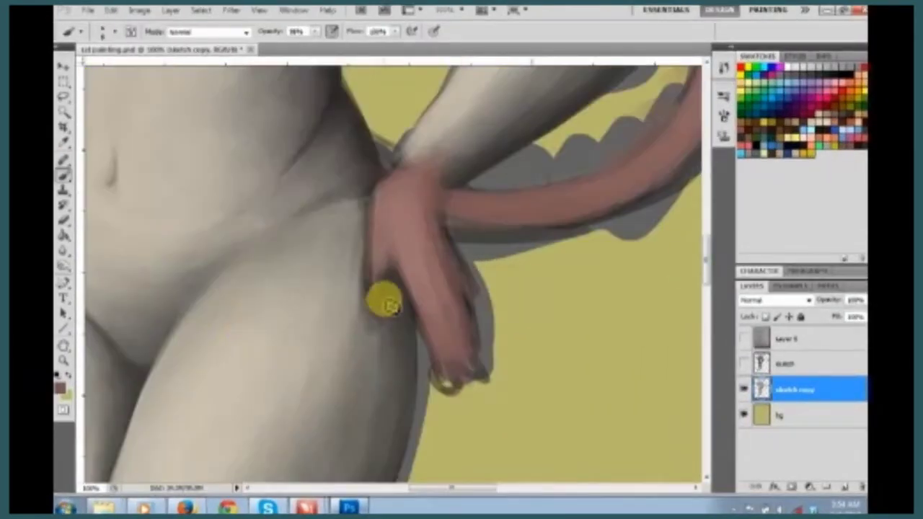
Sample a body colour and shade the tail hand's fingers, wrist and edges with dark strokes.
{"action": "left_click", "coordinate": [161, 200], "text": "alt"}
{"action": "left_click_drag", "start_coordinate": [447, 189], "coordinate": [472, 302]}
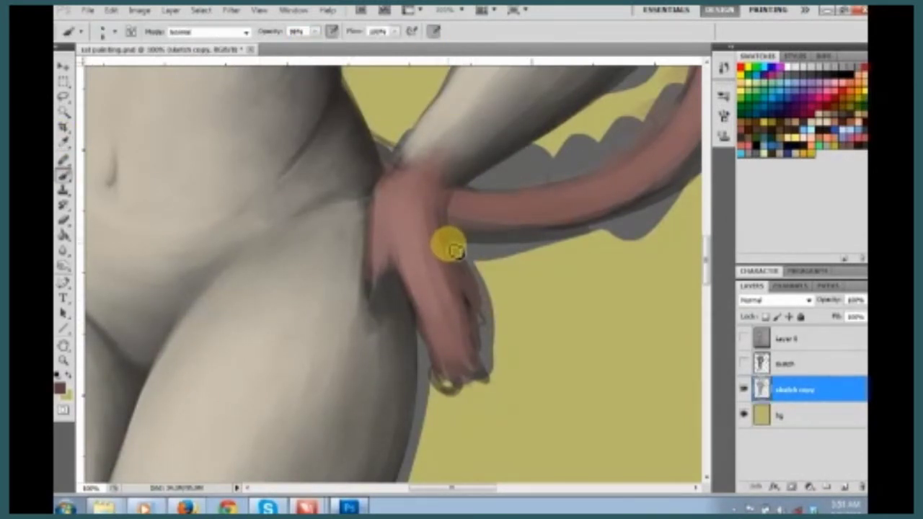
{"action": "mouse_move", "coordinate": [465, 360]}
{"action": "left_mouse_down"}
{"action": "mouse_move", "coordinate": [460, 291]}
{"action": "mouse_move", "coordinate": [414, 303]}
{"action": "mouse_move", "coordinate": [447, 360]}
{"action": "mouse_move", "coordinate": [432, 354]}
{"action": "mouse_move", "coordinate": [374, 204]}
{"action": "left_mouse_up"}
{"action": "left_click_drag", "start_coordinate": [395, 267], "coordinate": [367, 198]}
{"action": "mouse_move", "coordinate": [368, 198]}
{"action": "left_mouse_down"}
{"action": "mouse_move", "coordinate": [395, 267]}
{"action": "mouse_move", "coordinate": [385, 252]}
{"action": "mouse_move", "coordinate": [377, 305]}
{"action": "mouse_move", "coordinate": [367, 310]}
{"action": "mouse_move", "coordinate": [439, 249]}
{"action": "mouse_move", "coordinate": [469, 334]}
{"action": "mouse_move", "coordinate": [439, 237]}
{"action": "mouse_move", "coordinate": [466, 272]}
{"action": "left_mouse_up"}
{"action": "left_click_drag", "start_coordinate": [479, 329], "coordinate": [486, 335]}
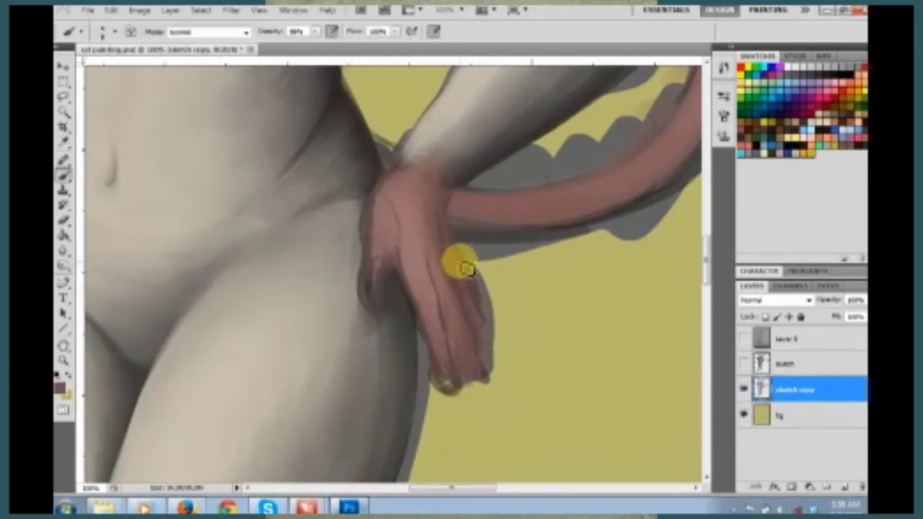